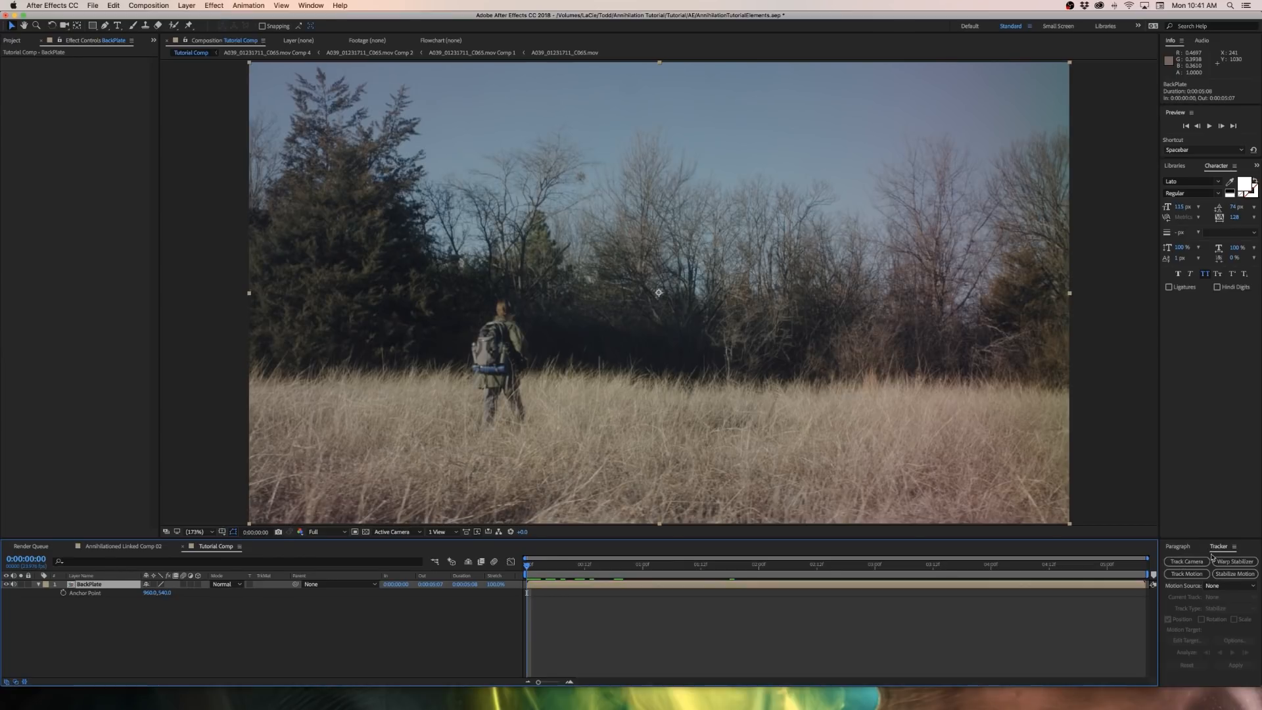
Camera-track the BackPlate layer with the 3D Camera Tracker and set the track point size to 450%
left_click(304, 6)
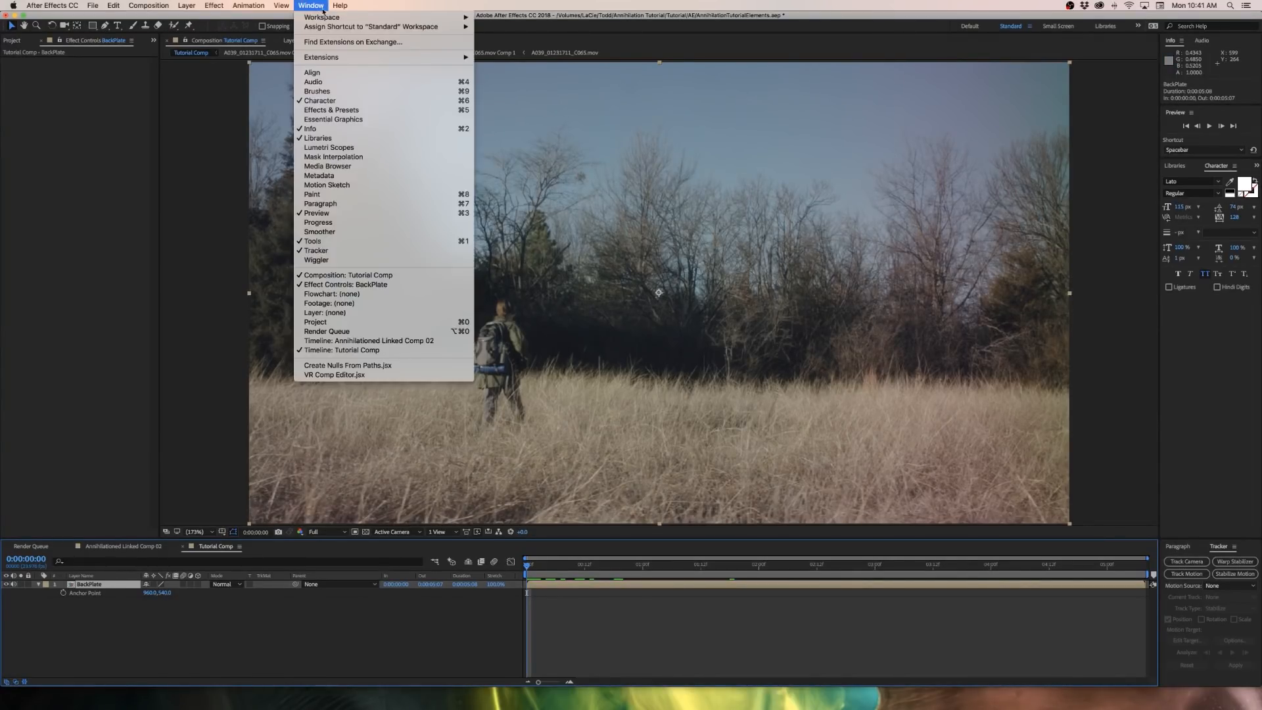
left_click(341, 252)
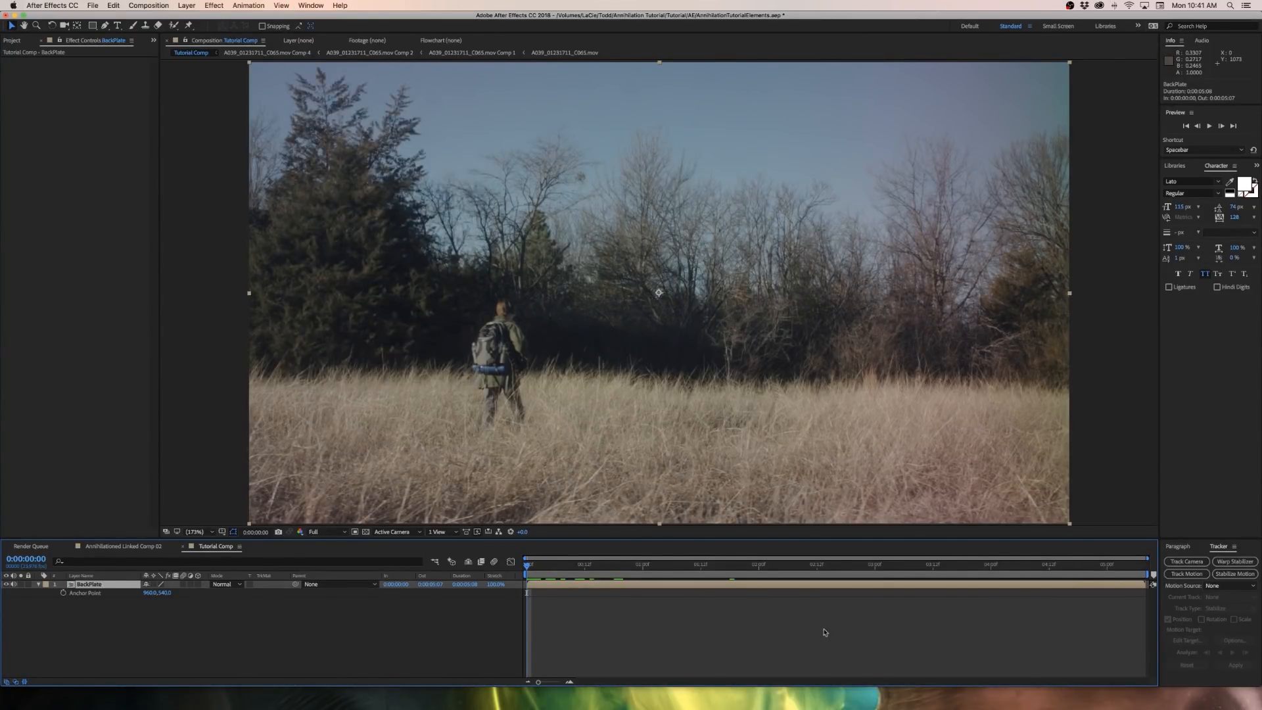
left_click(1176, 563)
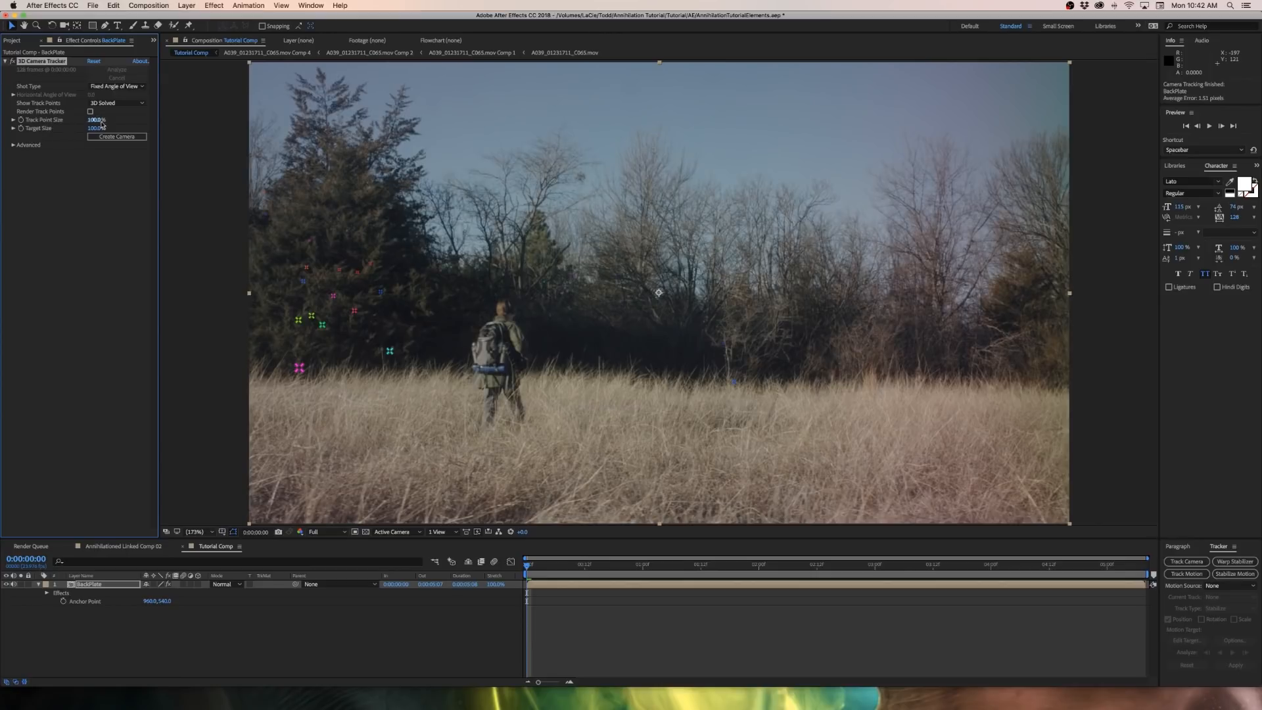
left_click_drag(96, 119, 289, 150)
Turn on Show Layer Controls so the camera track points are displayed over the footage
left_click(283, 5)
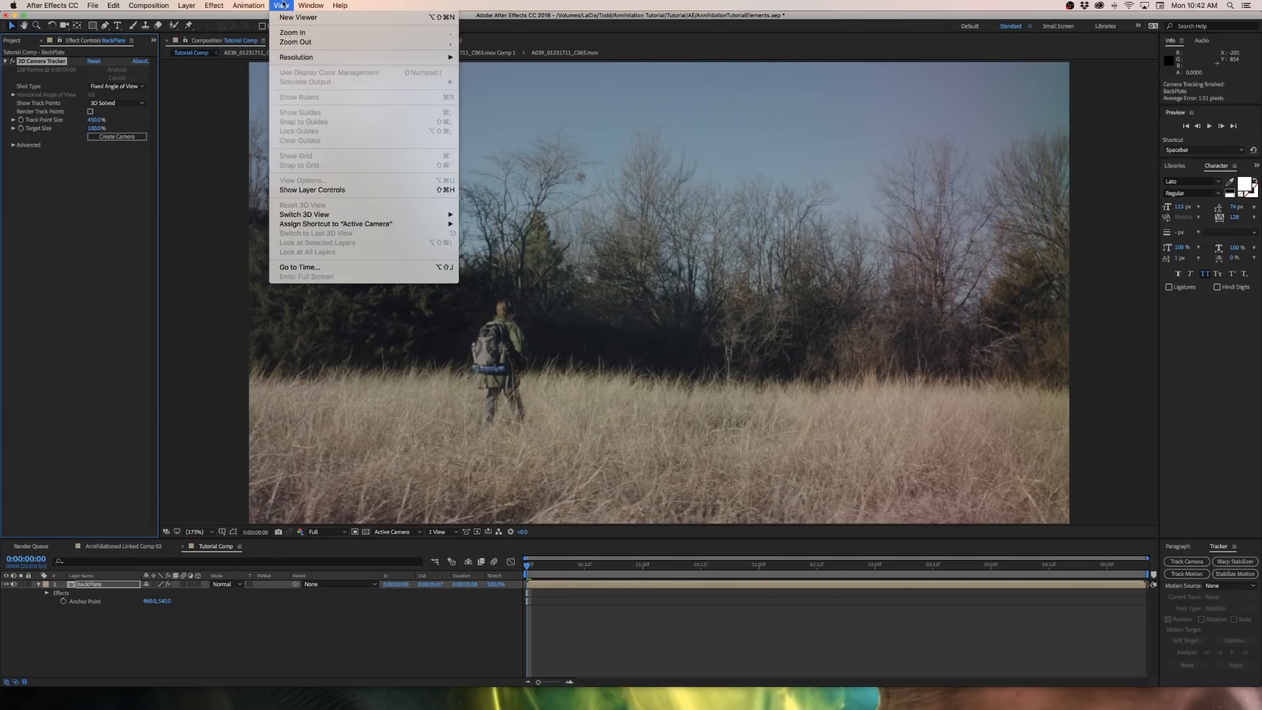
left_click(342, 190)
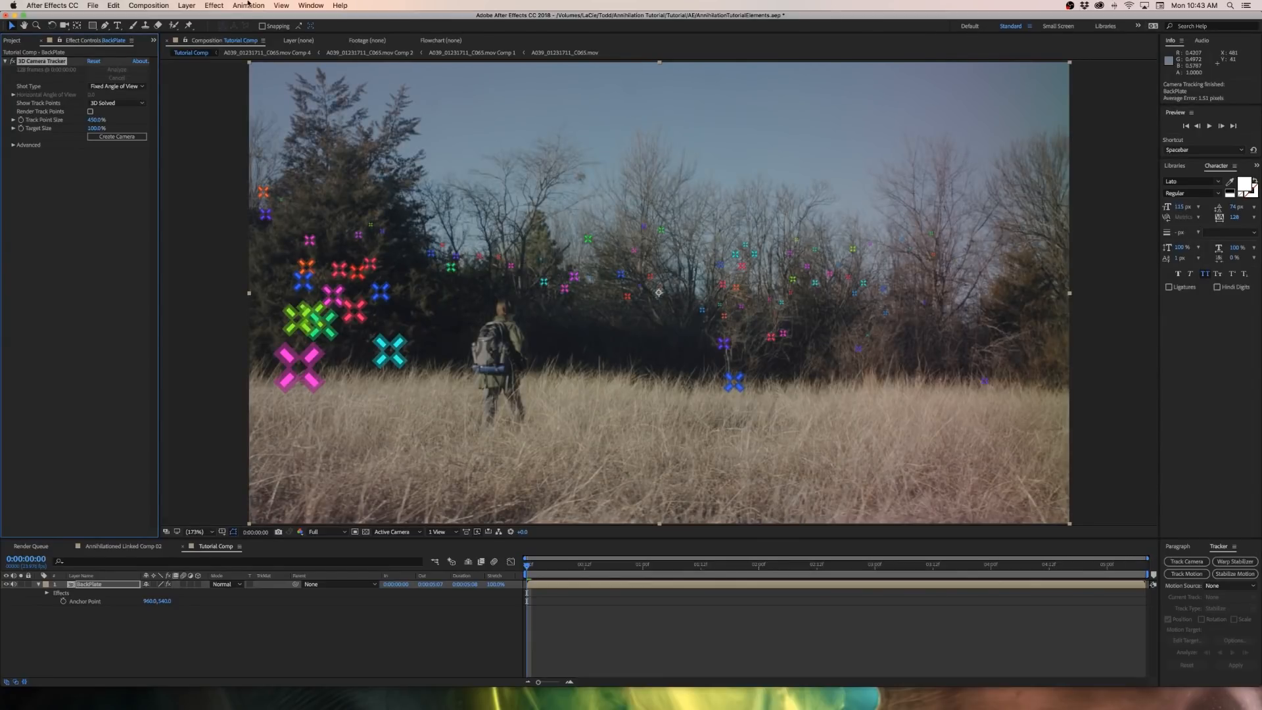
key("super+shift+h")
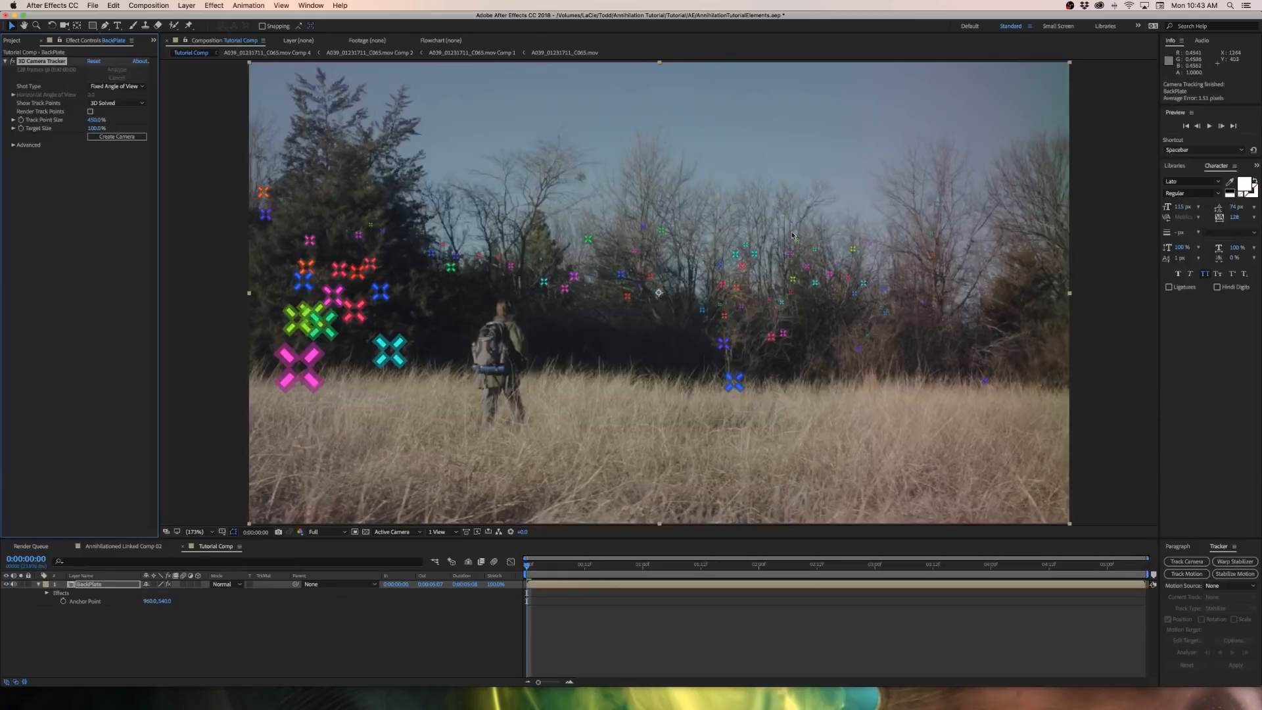
Select the track points along the bare tree line beside the hiker and create a solid and camera from them
mouse_move(792, 234)
left_mouse_down()
mouse_move(715, 188)
mouse_move(611, 186)
mouse_move(577, 229)
mouse_move(575, 308)
mouse_move(628, 380)
mouse_move(766, 414)
mouse_move(847, 405)
mouse_move(949, 356)
mouse_move(959, 269)
mouse_move(915, 195)
mouse_move(754, 195)
left_mouse_up()
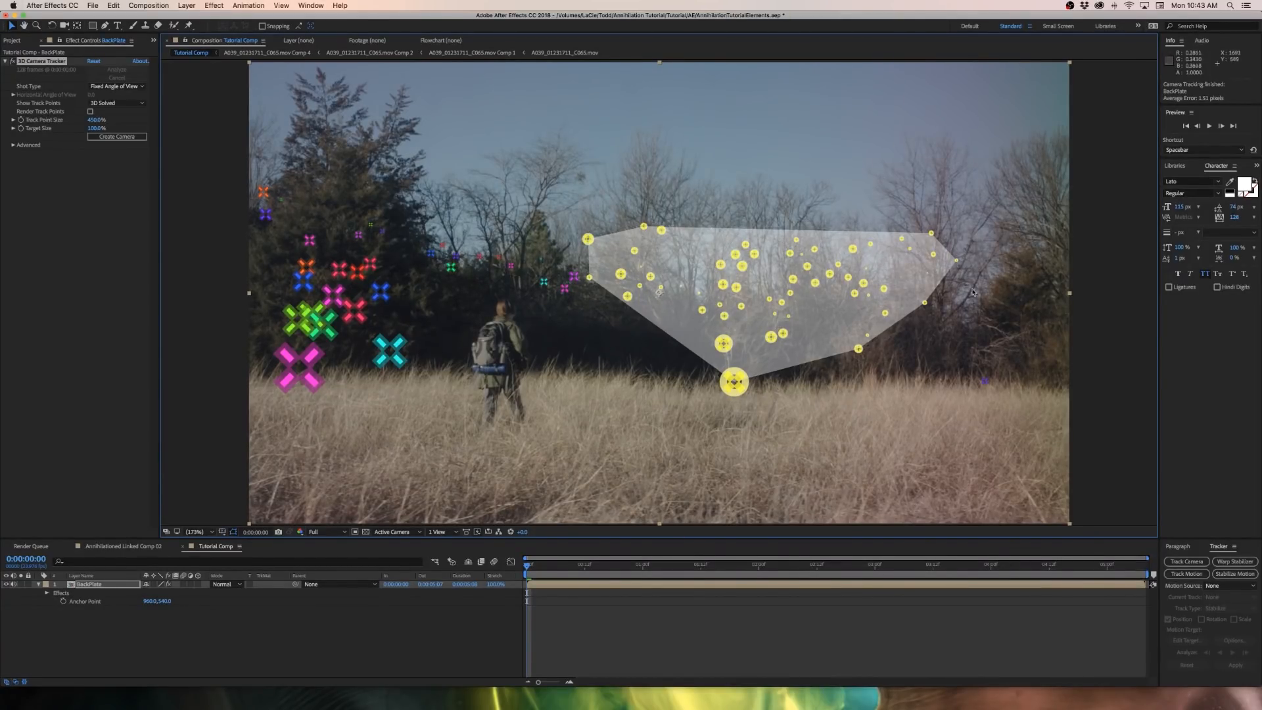
right_click(743, 271)
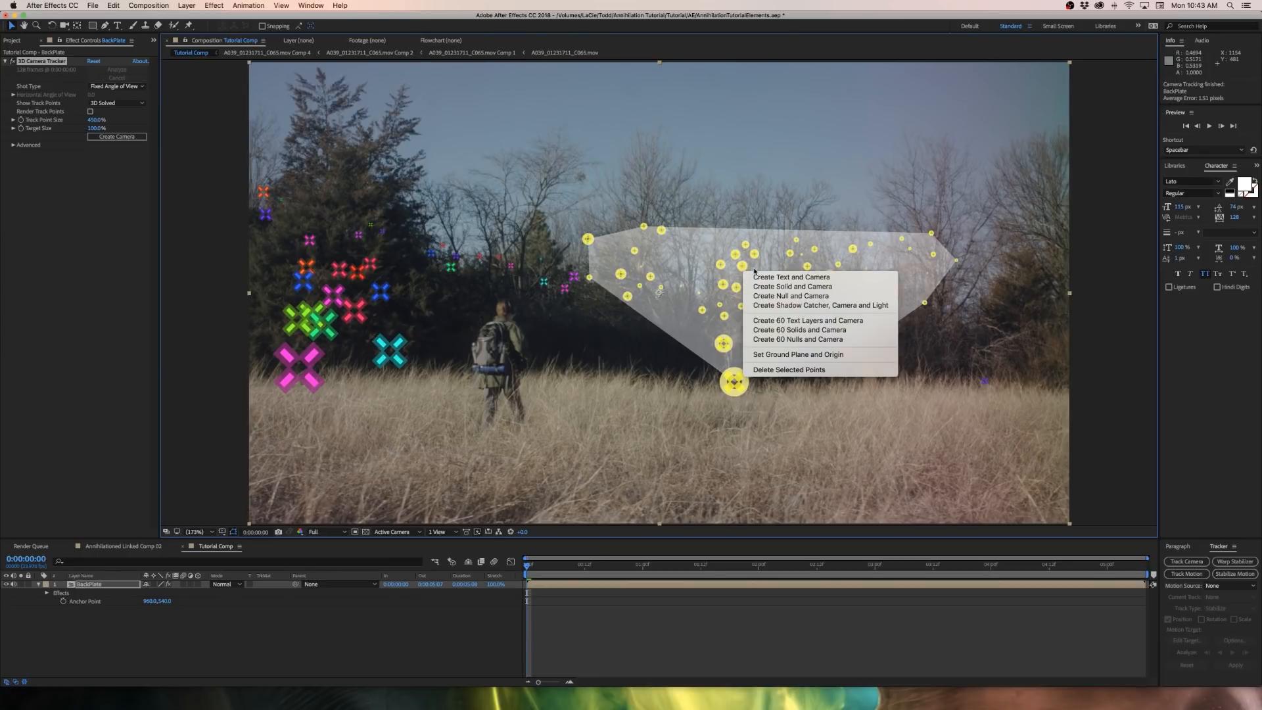
left_click(770, 287)
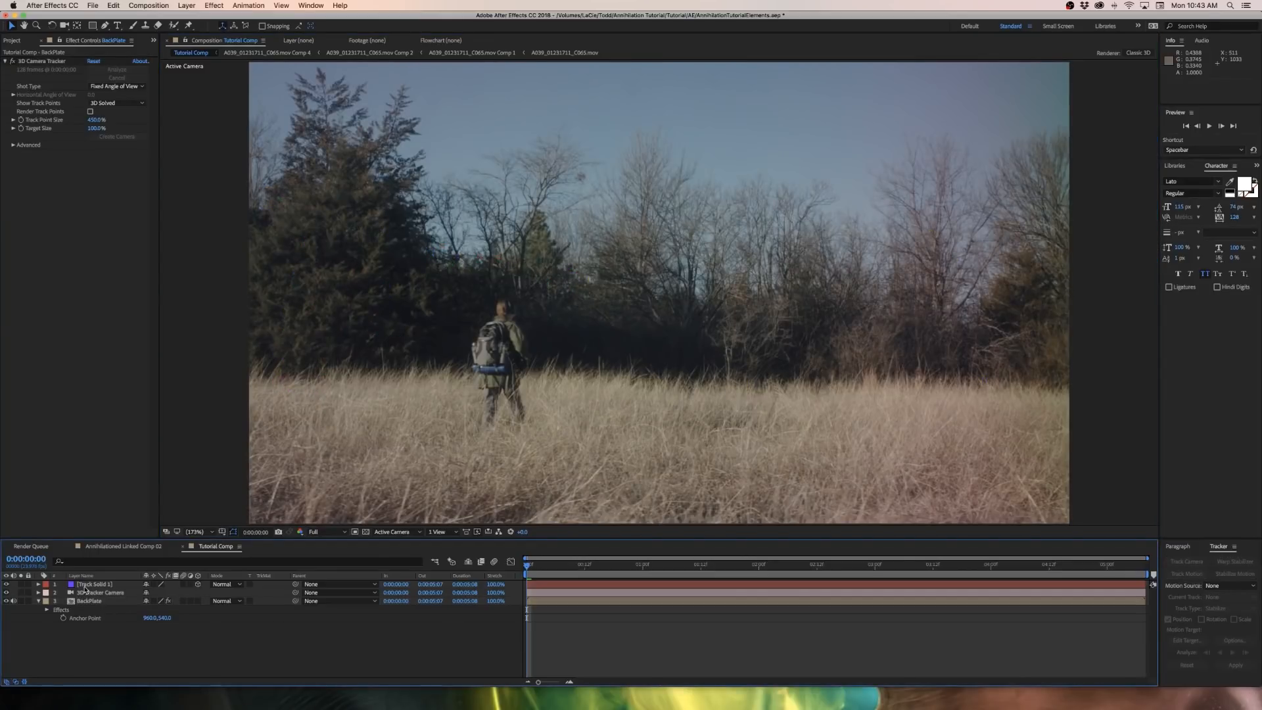
Enlarge Track Solid 1, turn its X orientation to about 349.7° to face the camera, and preview the track
left_click(89, 585)
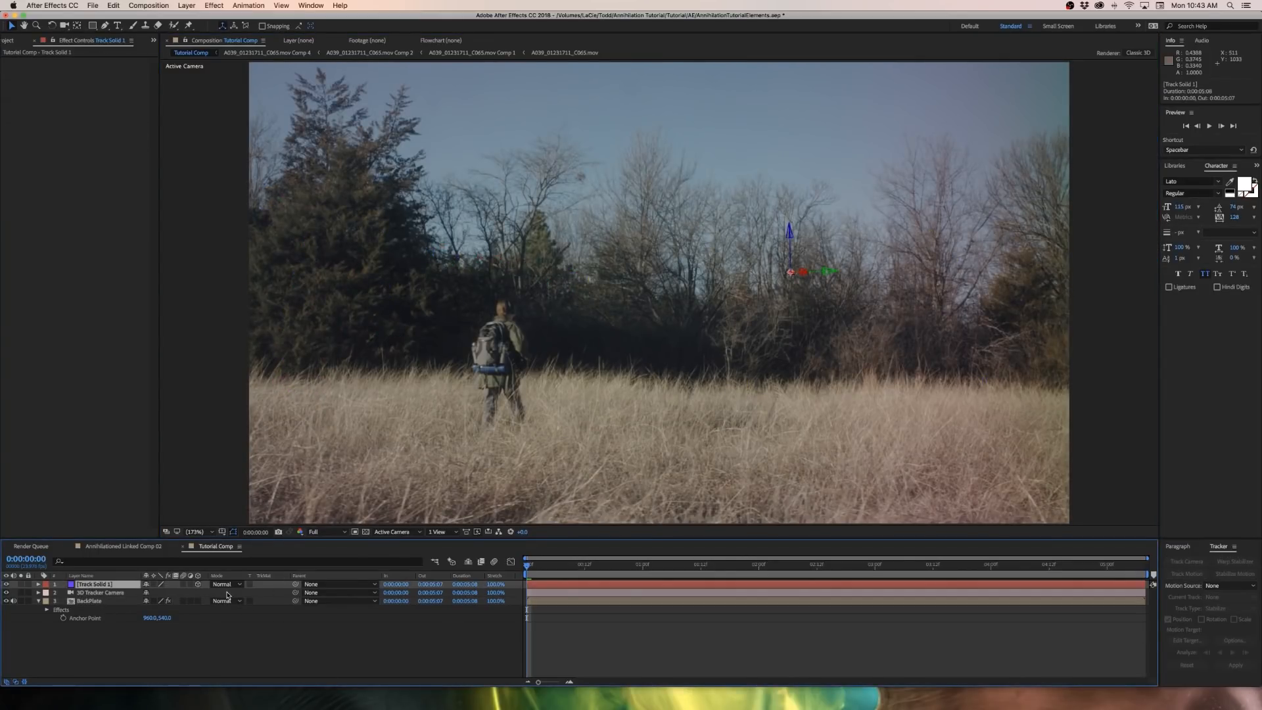
key("s")
left_click_drag(162, 594, 696, 603)
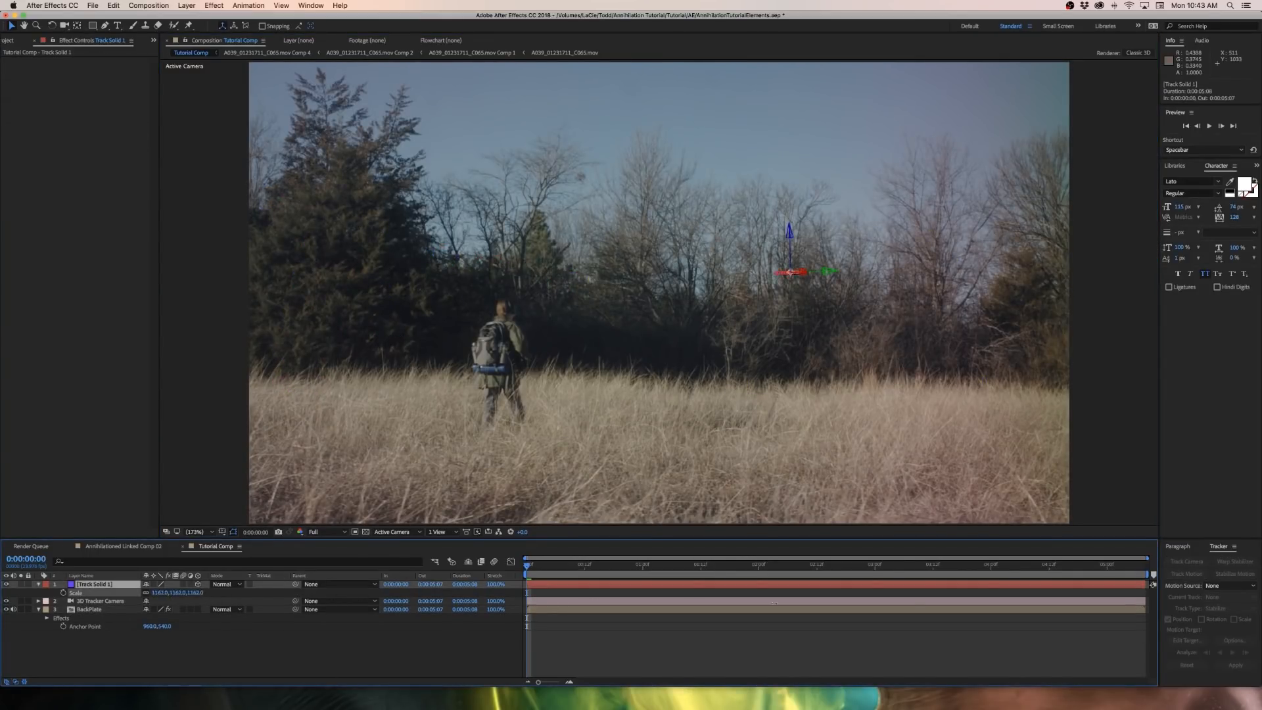
left_click_drag(1049, 633, 1054, 636)
key("r")
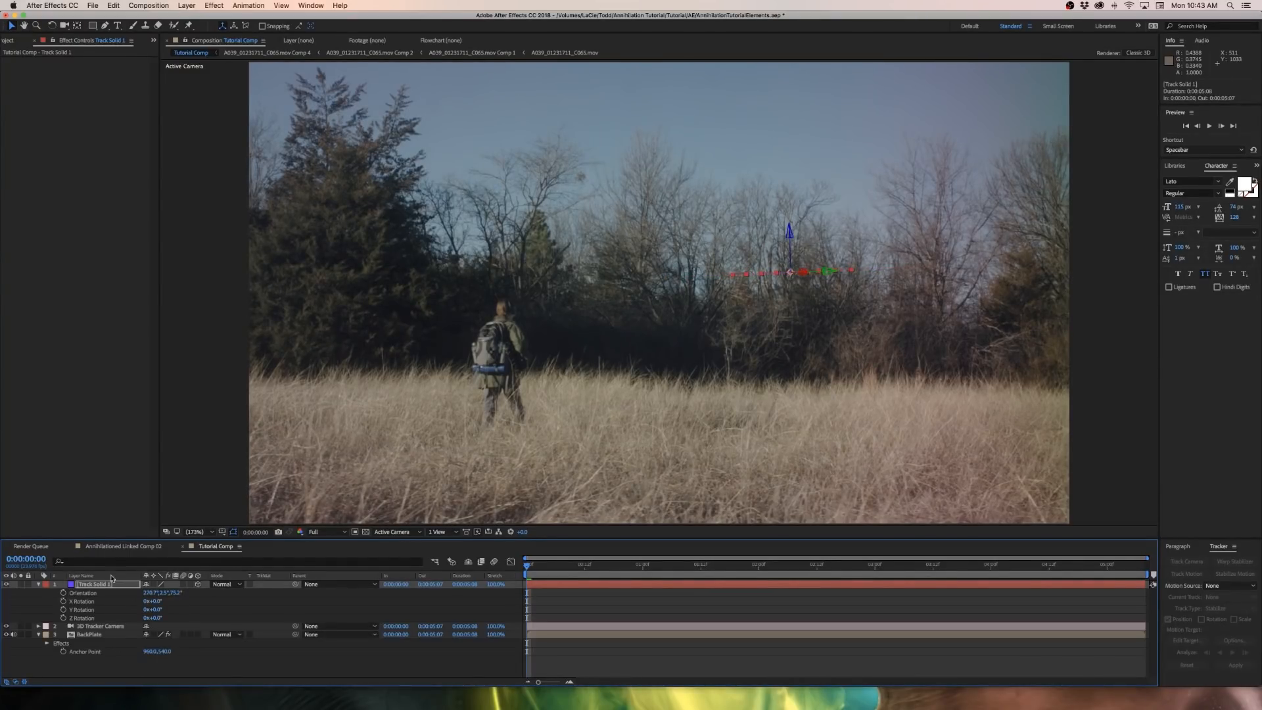
left_click_drag(168, 594, 186, 590)
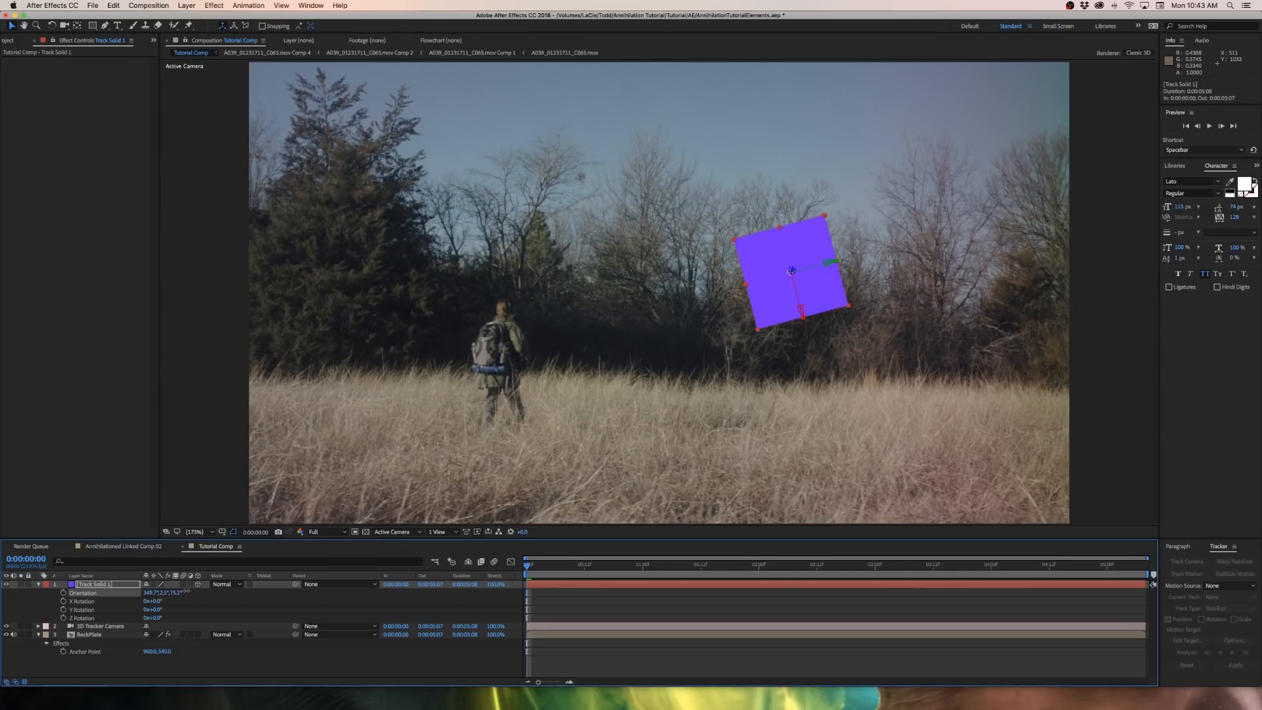
left_click(222, 680)
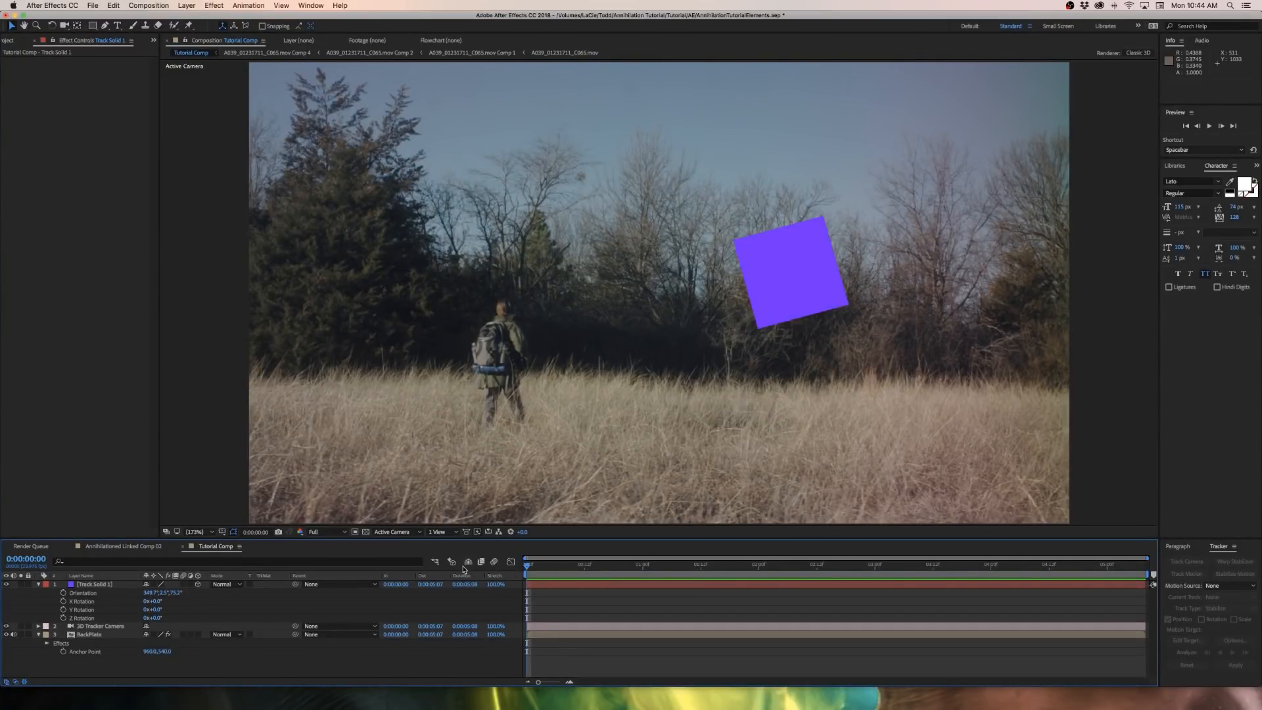
key("space")
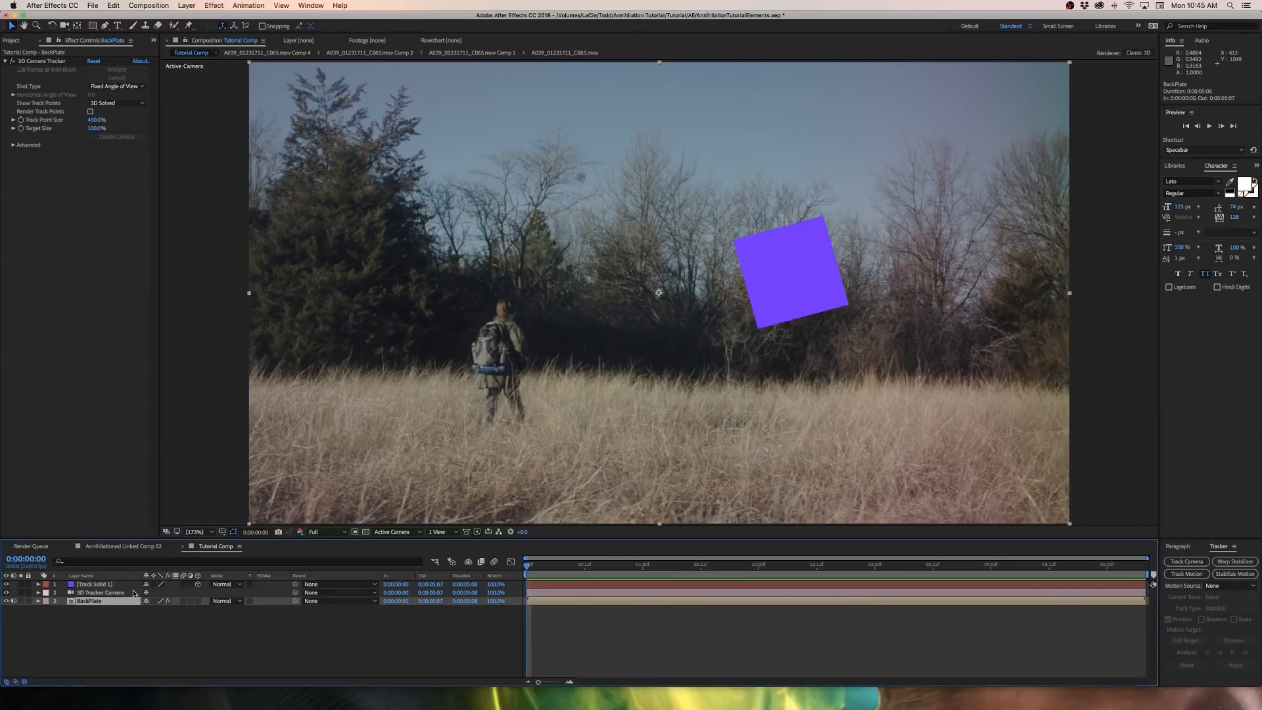
Duplicate the BackPlate layer twice and rename the uppermost copy Character
key("super+d")
key("super+d")
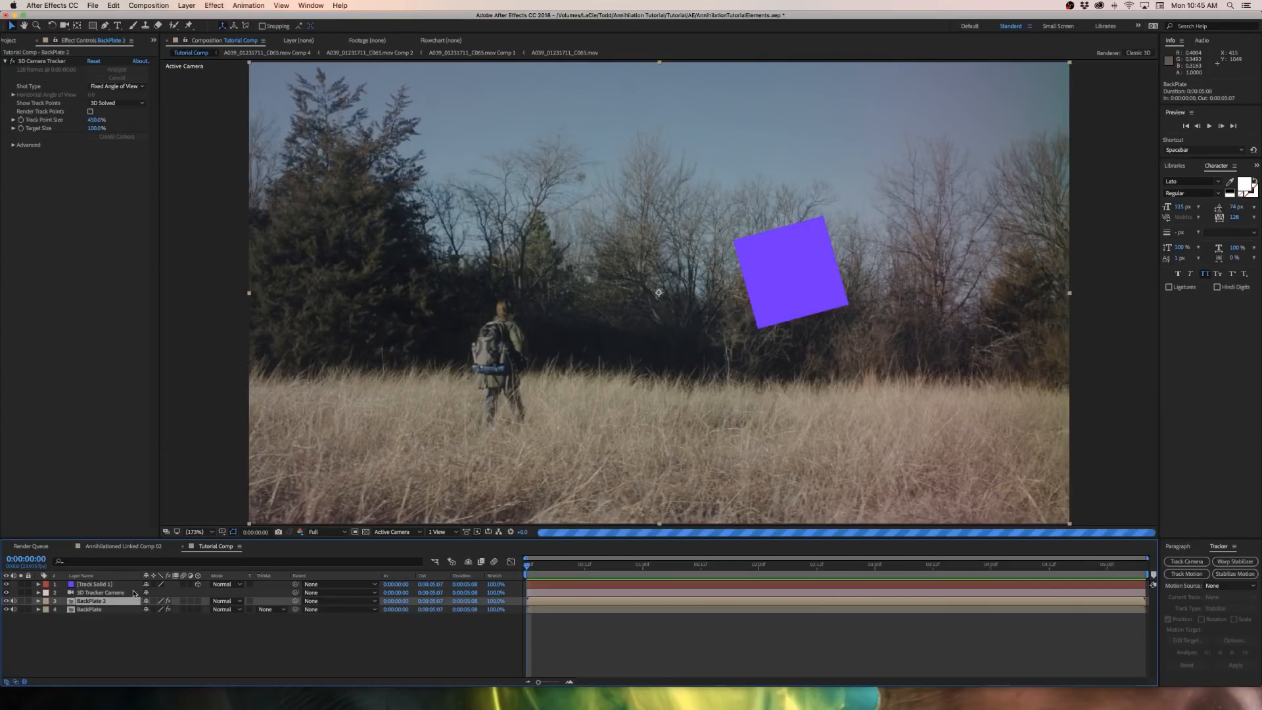
left_click(92, 639)
left_click(98, 602)
key("Return")
type("Character")
key("Return")
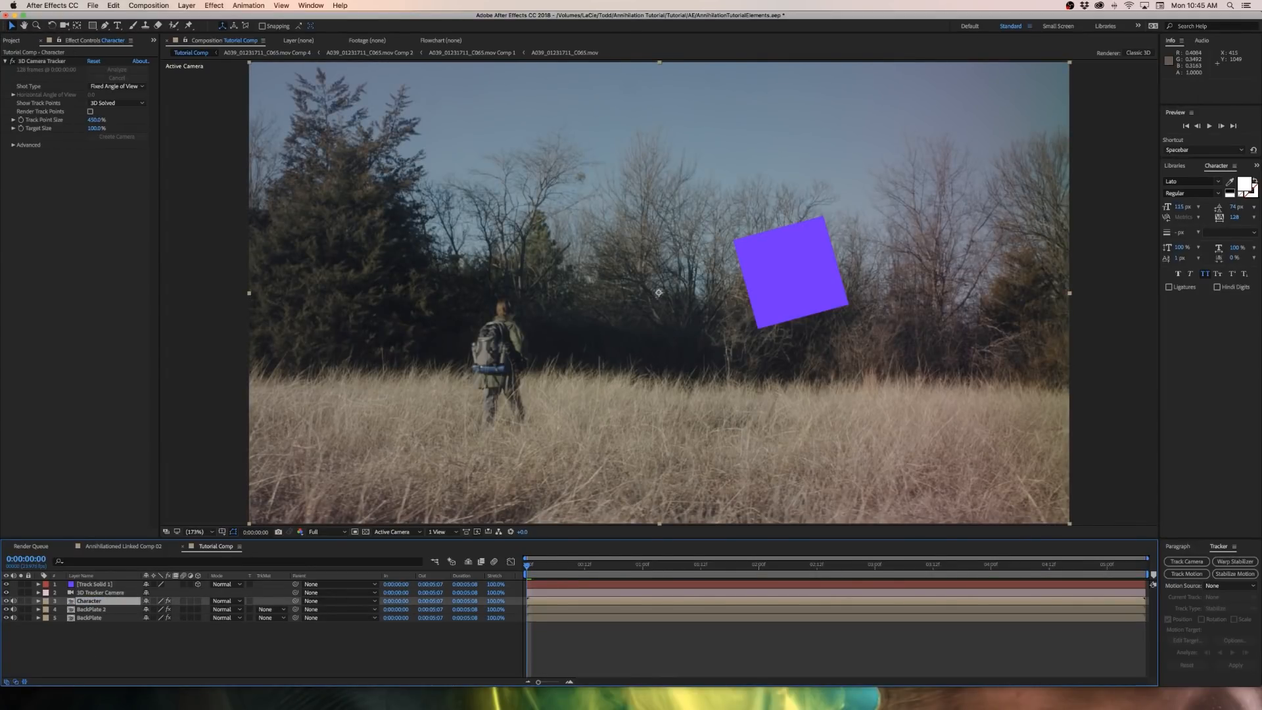
Rename the second BackPlate copy Ground and hide the original BackPlate layer
key("super+Down")
key("Return")
type("Gr")
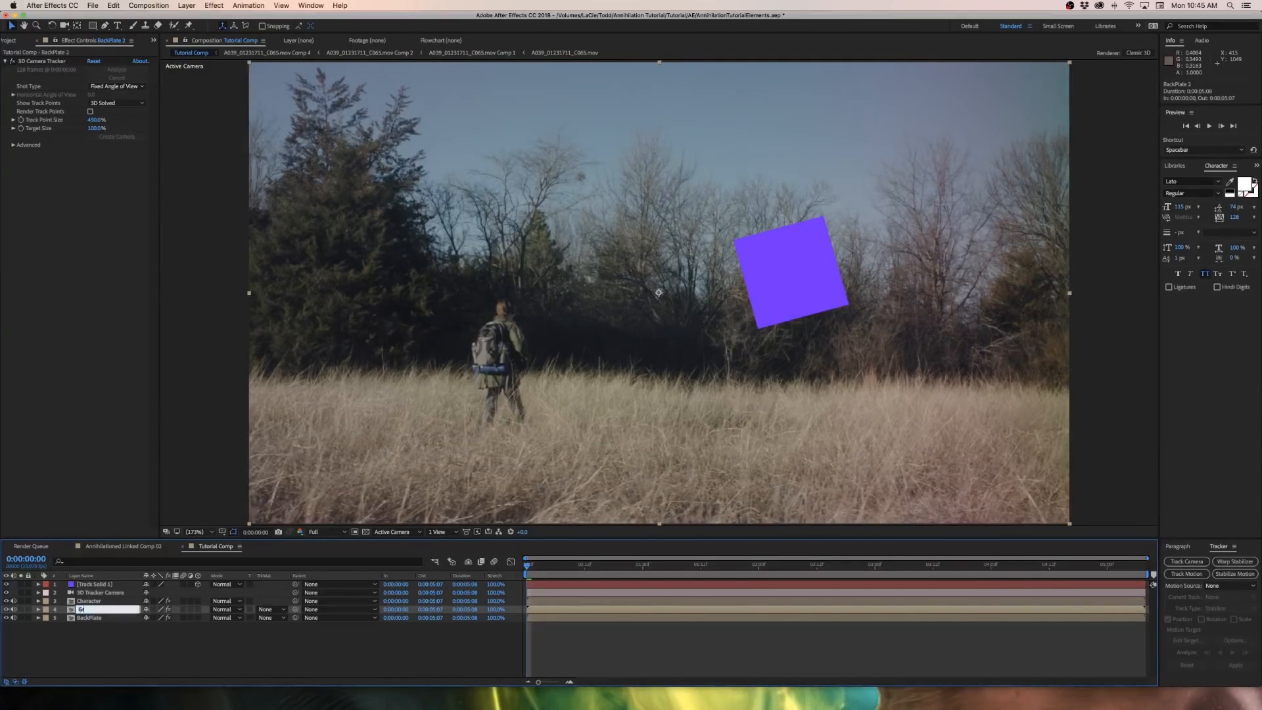
type("ound")
left_click(117, 661)
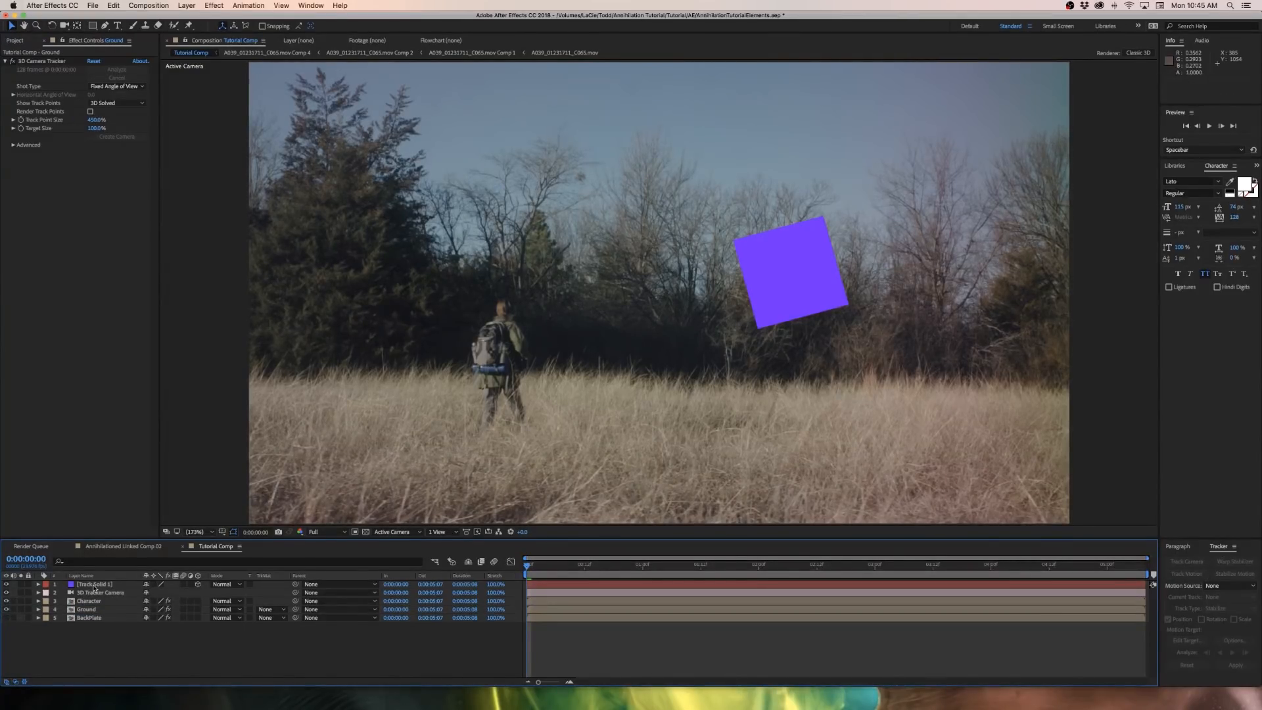
Hide the Track Solid 1 and Character layers
left_click(94, 585)
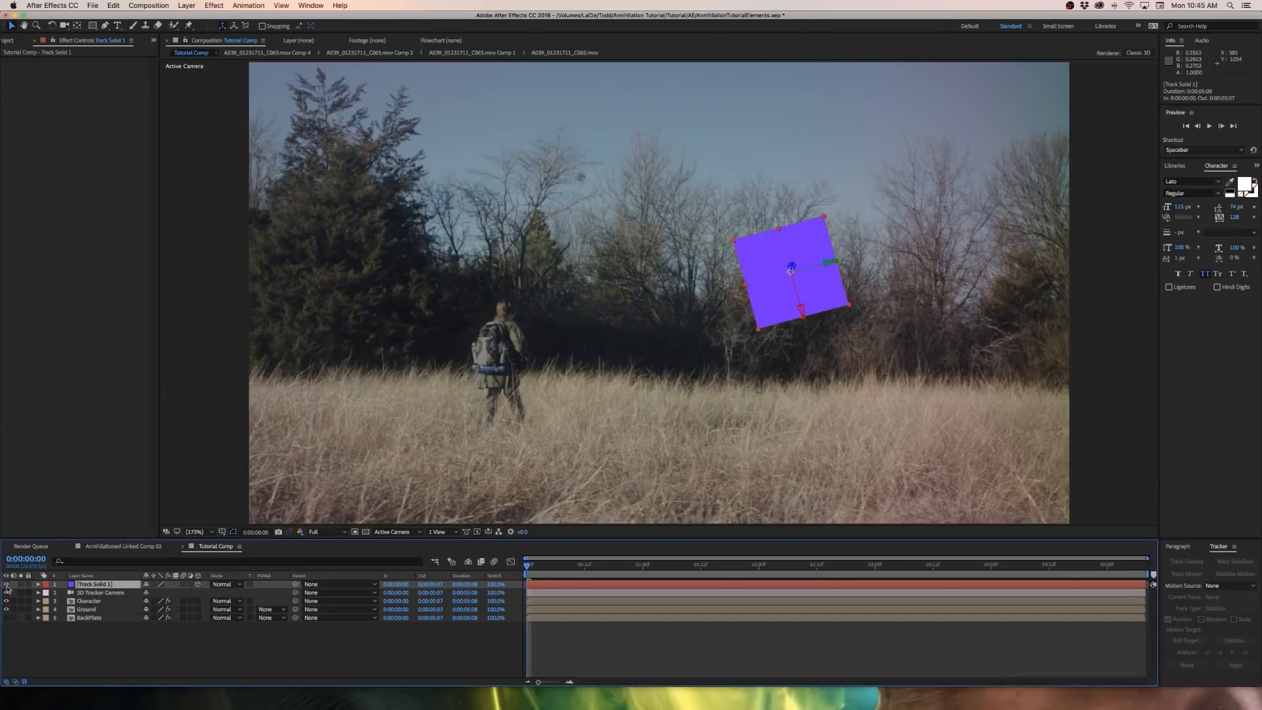
left_click(7, 584)
left_click(88, 601)
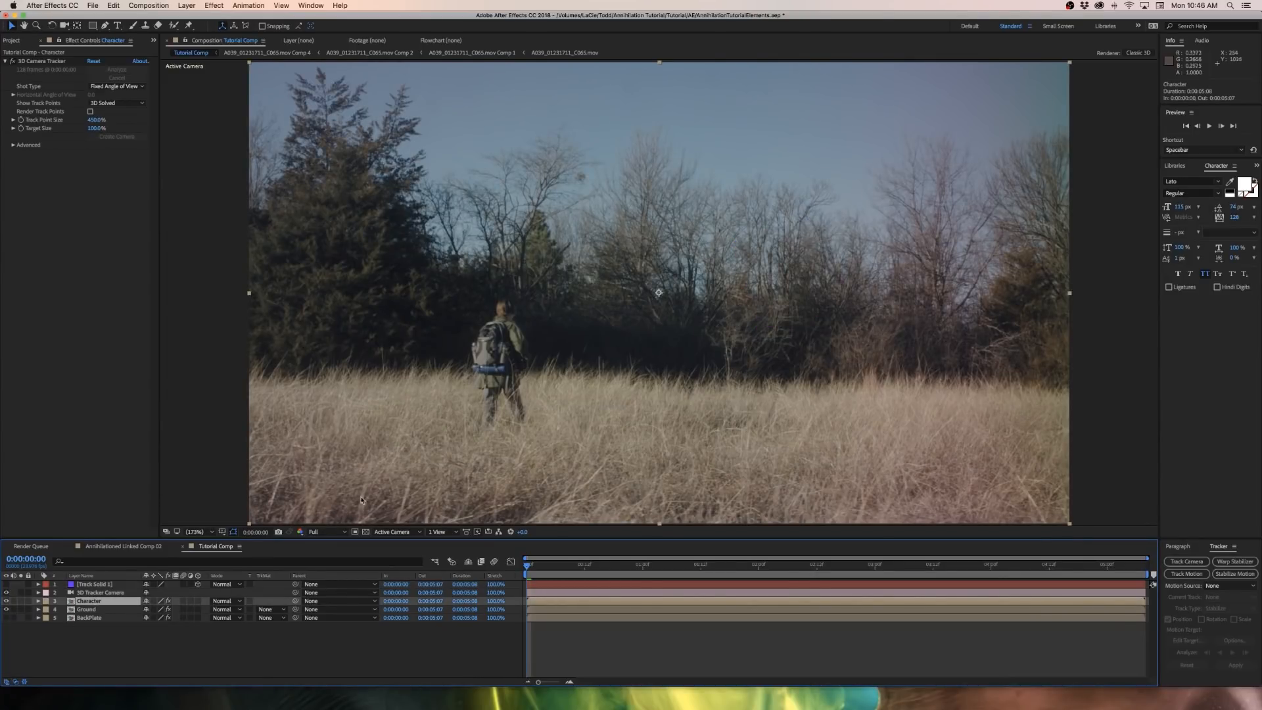
left_click(47, 649)
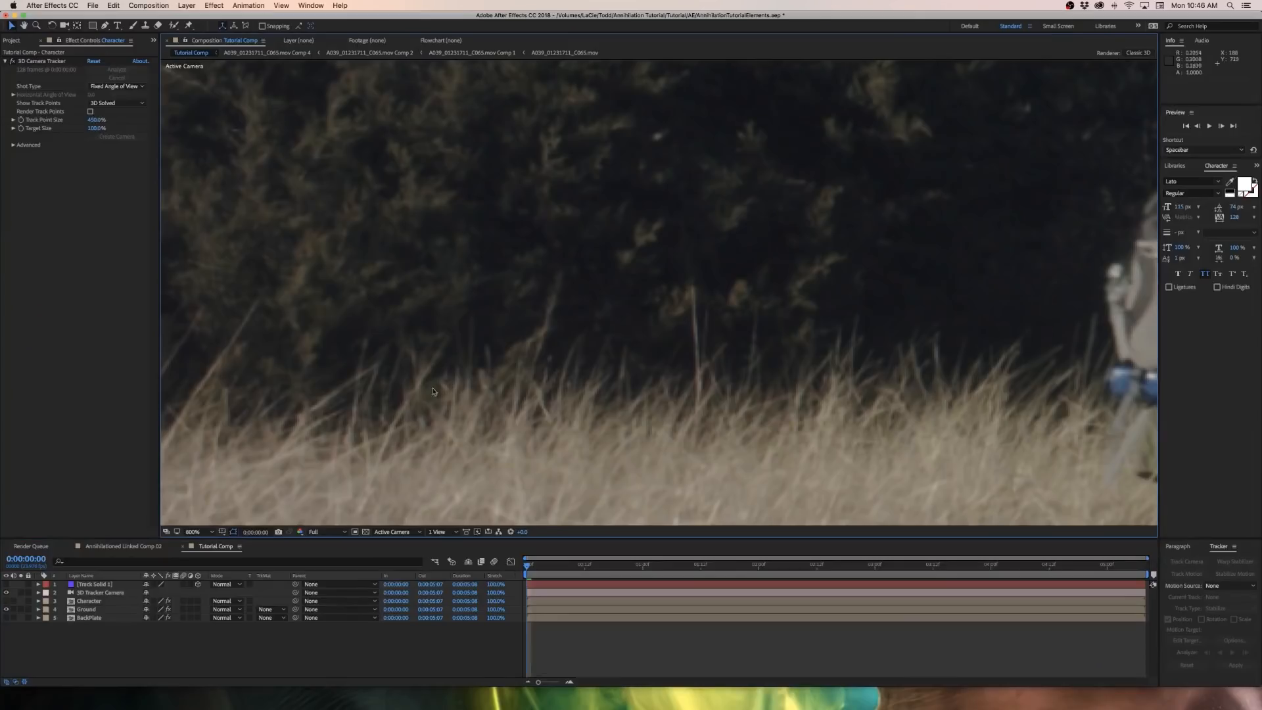
scroll(614, 294, "up", 3)
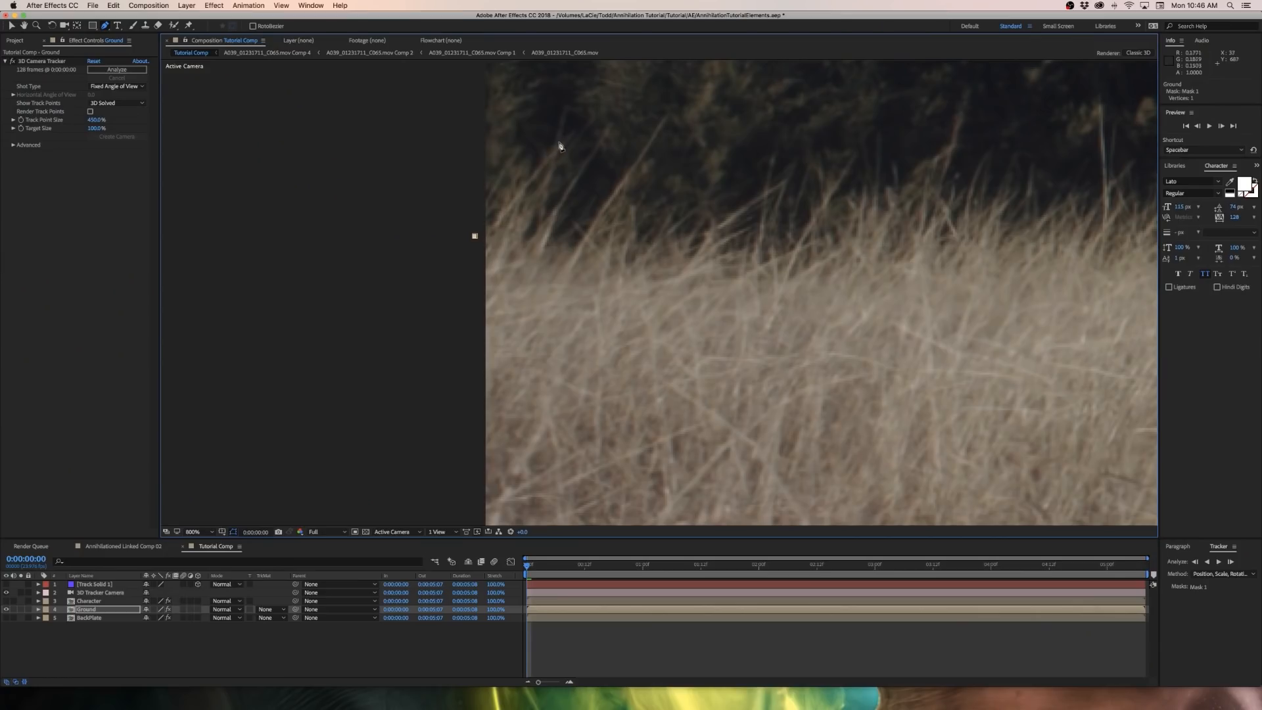
left_click(571, 134)
left_click(519, 193)
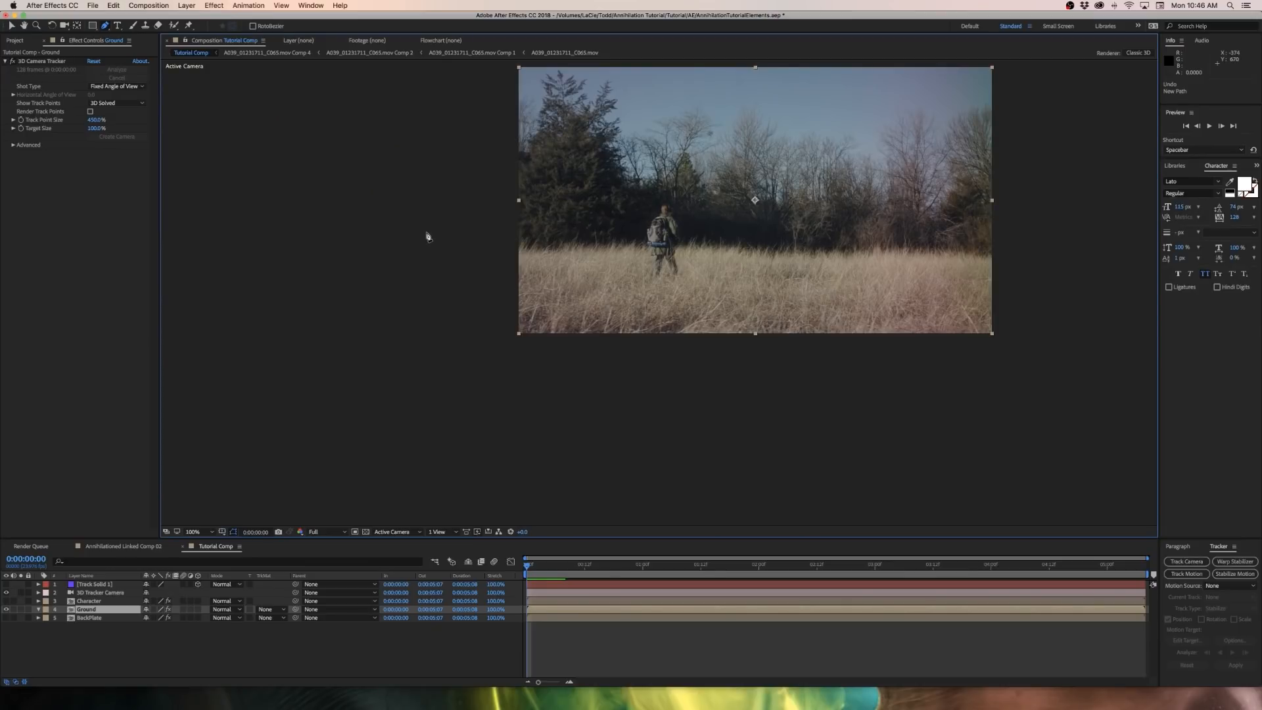
Draw a closed mask on the Ground layer with the Pen tool, following just above the grass line and extending beyond the frame's sides and lower edge
left_click(426, 232)
left_click(418, 387)
left_click(1092, 397)
left_click(1061, 257)
left_click(872, 249)
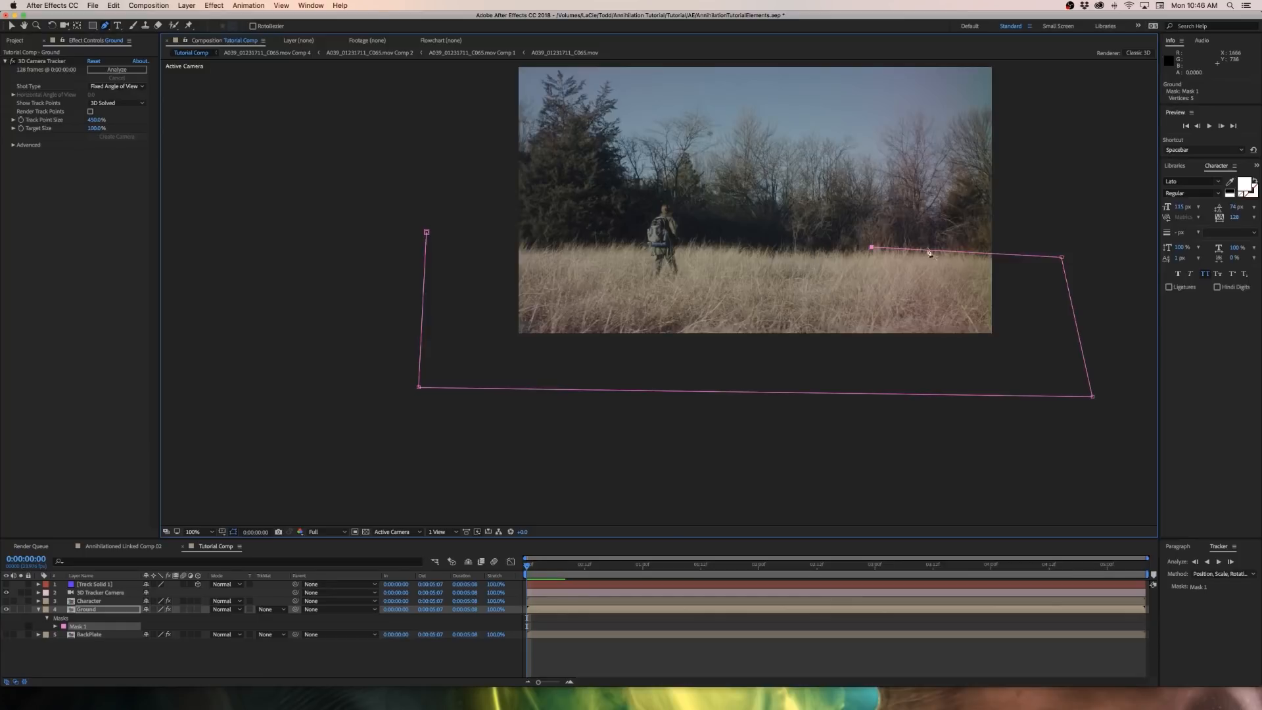
key("super+z")
left_click_drag(1060, 258, 1061, 242)
left_click(879, 234)
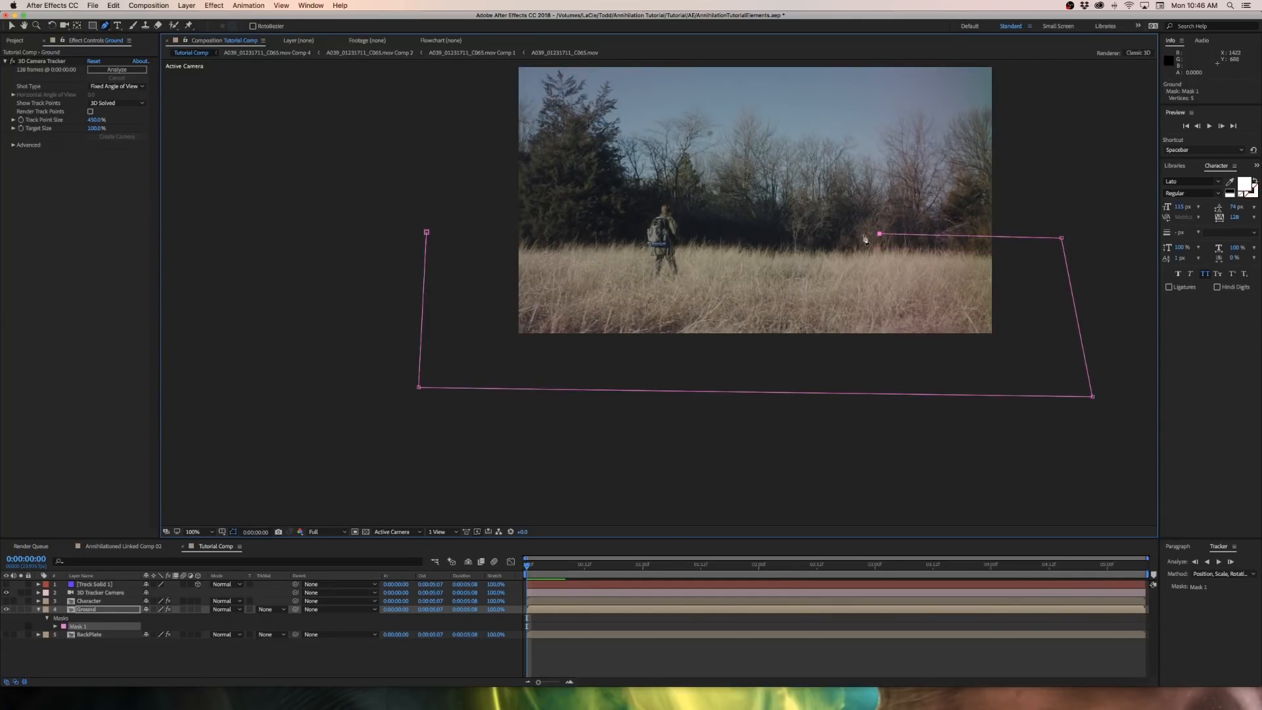
left_click(805, 243)
left_click(723, 233)
left_click(687, 230)
left_click(502, 227)
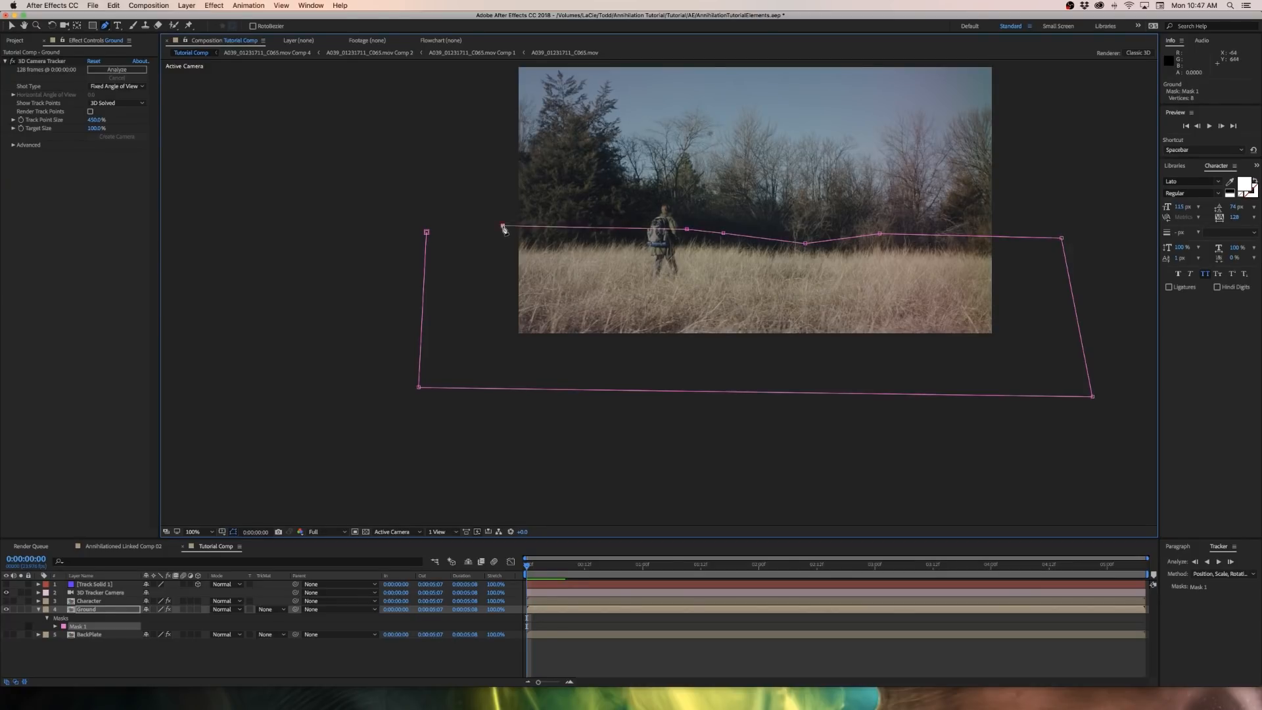
left_click(427, 232)
left_click(254, 548)
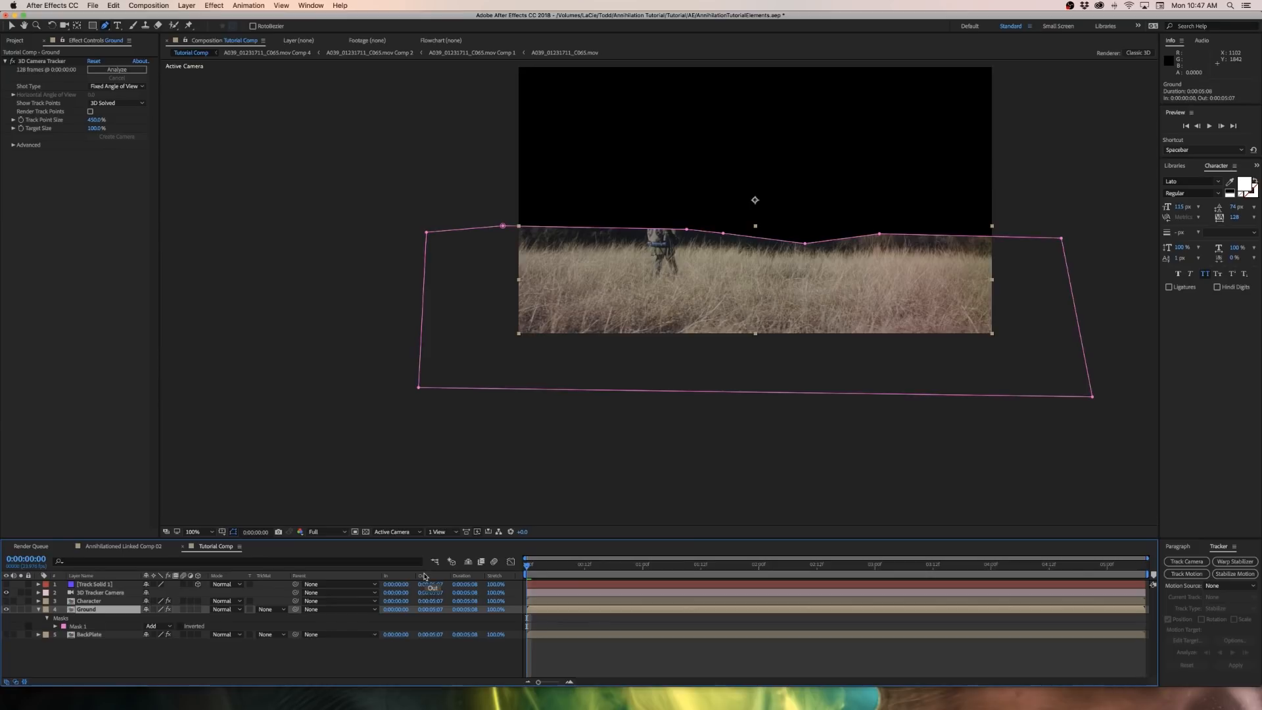
Keyframe the Ground mask path at the comp's start and reshape its upper edge at 0:00:02:12 and 0:00:05:07 to follow the grass line
key("m")
key("m")
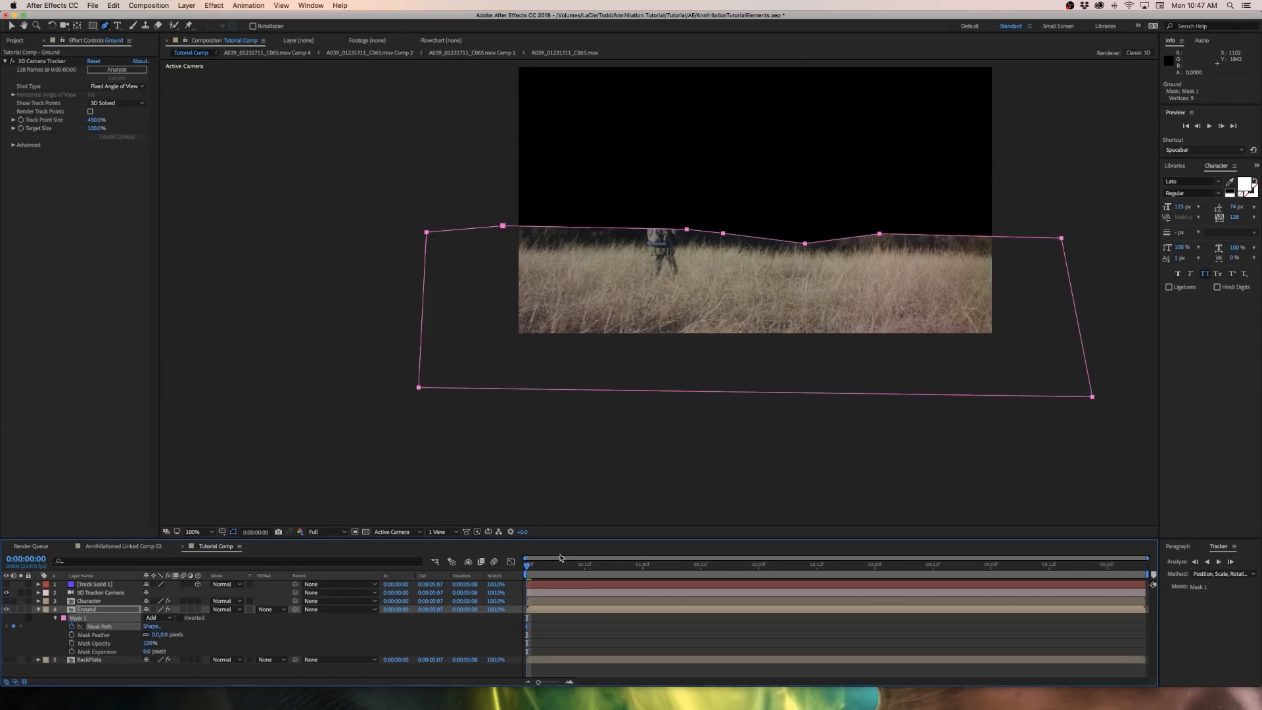
left_click_drag(543, 572, 819, 584)
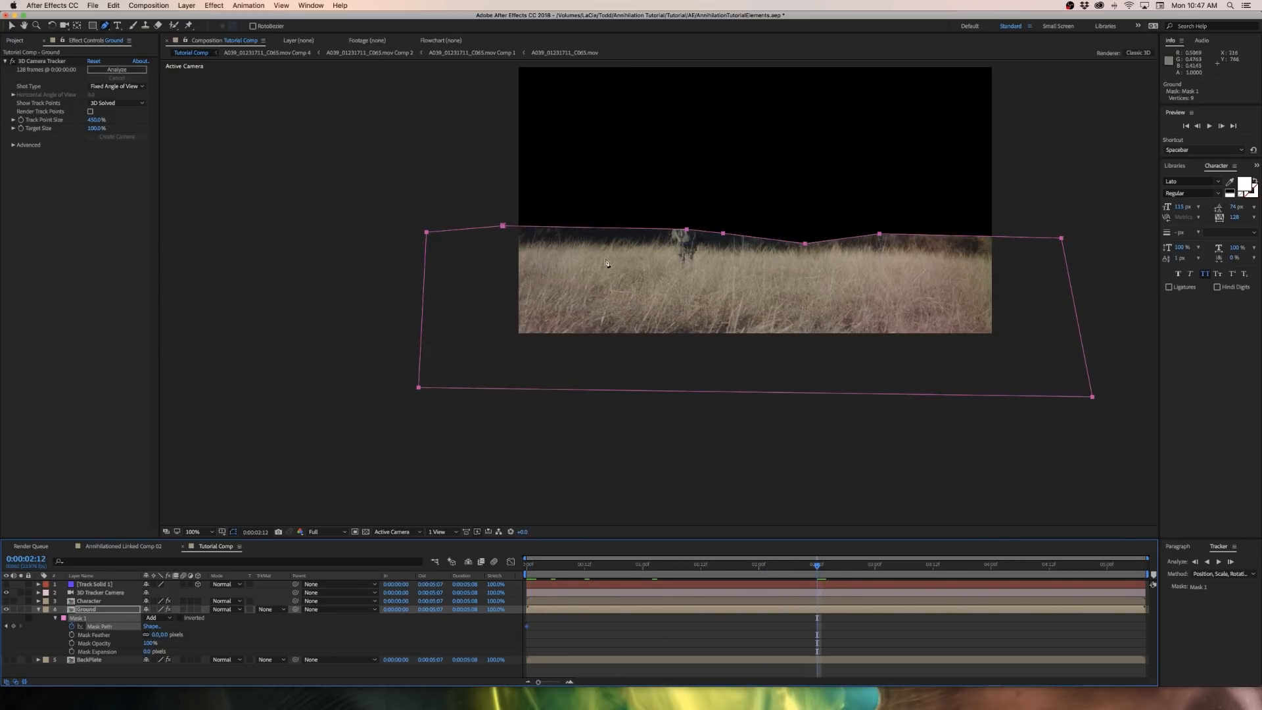
left_click(10, 29)
left_click_drag(806, 244, 807, 235)
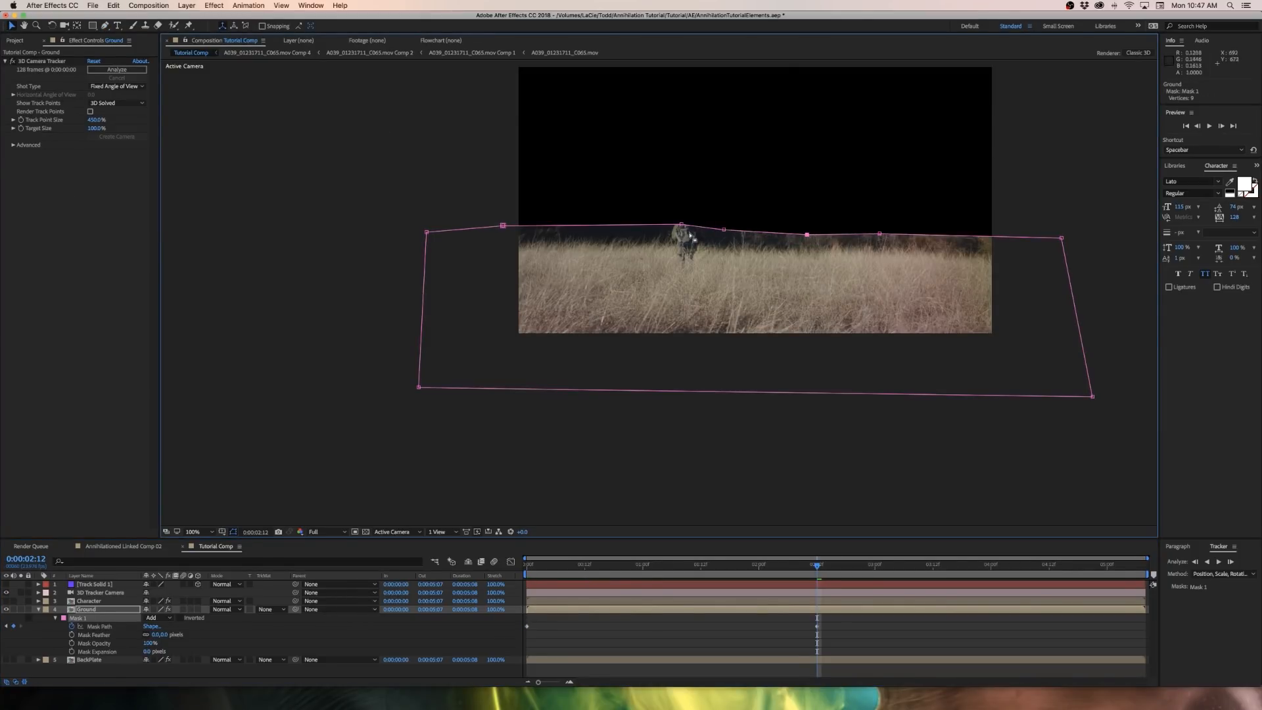
left_click_drag(681, 225, 676, 226)
left_click(503, 226)
left_click_drag(503, 226, 503, 229)
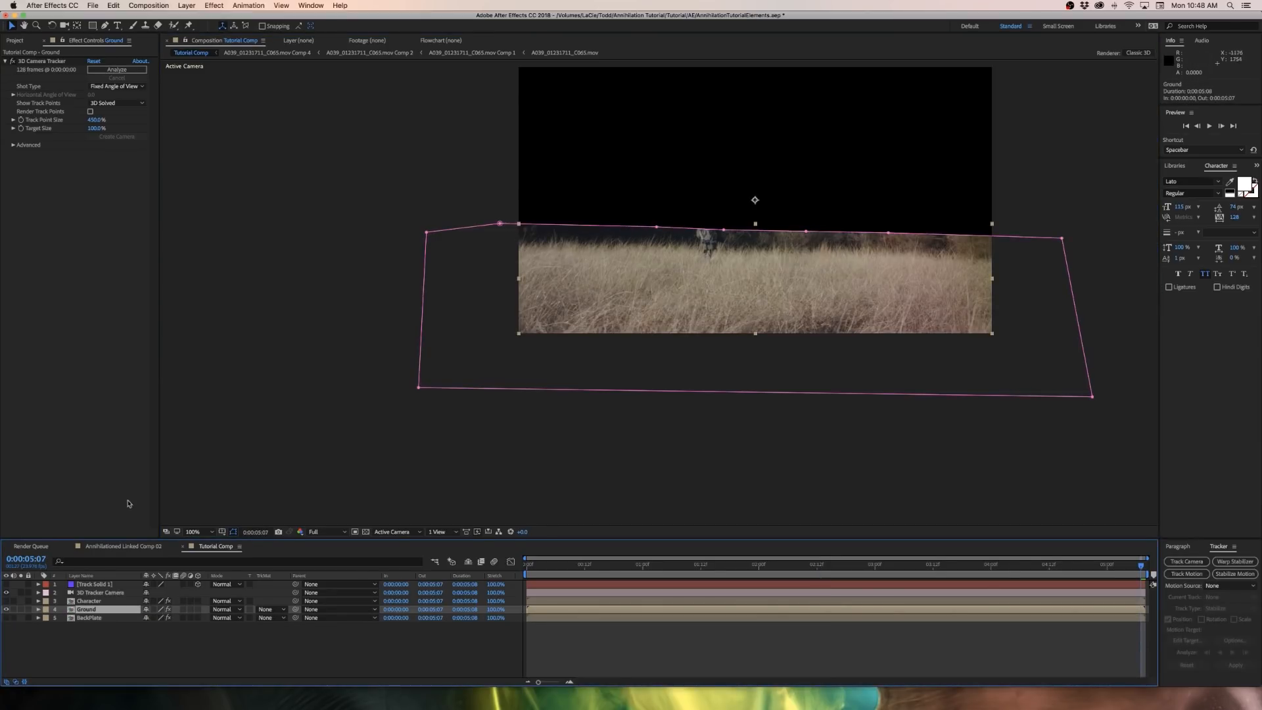
Feather the Ground mask by about 170 pixels and hide the Ground layer
key("f")
left_click_drag(158, 626, 283, 630)
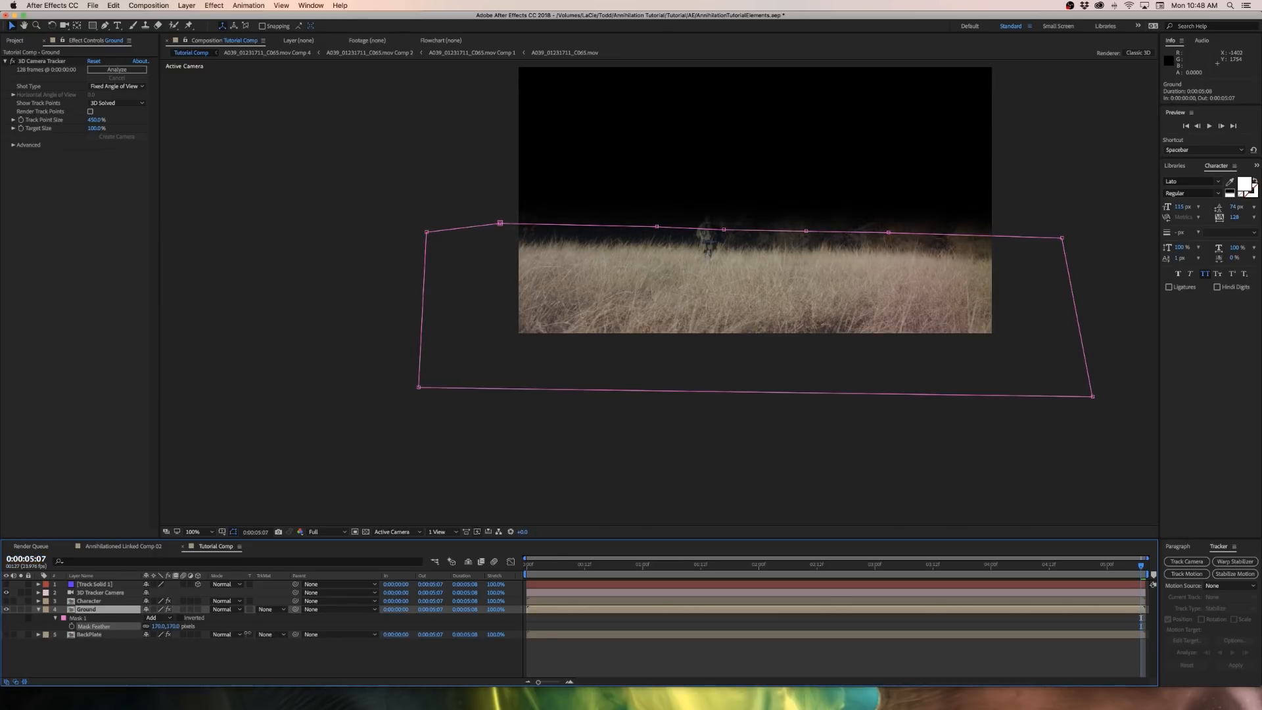
left_click_drag(248, 633, 249, 633)
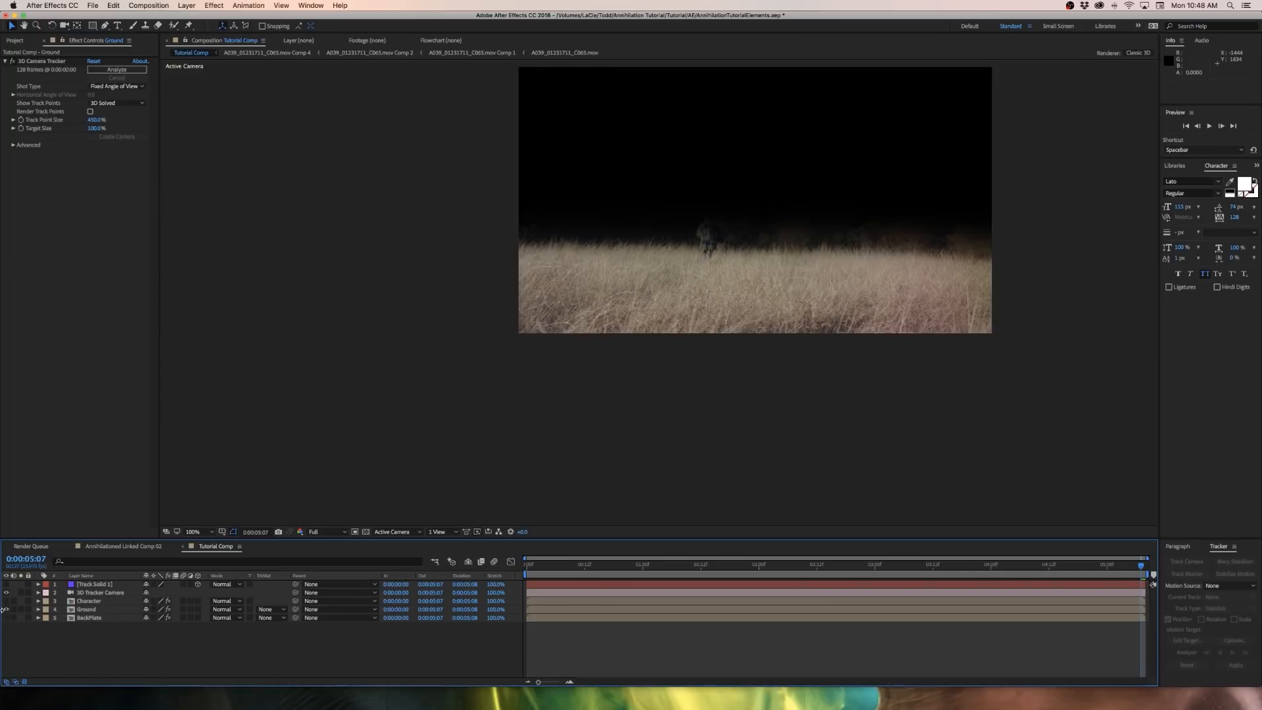
left_click(7, 610)
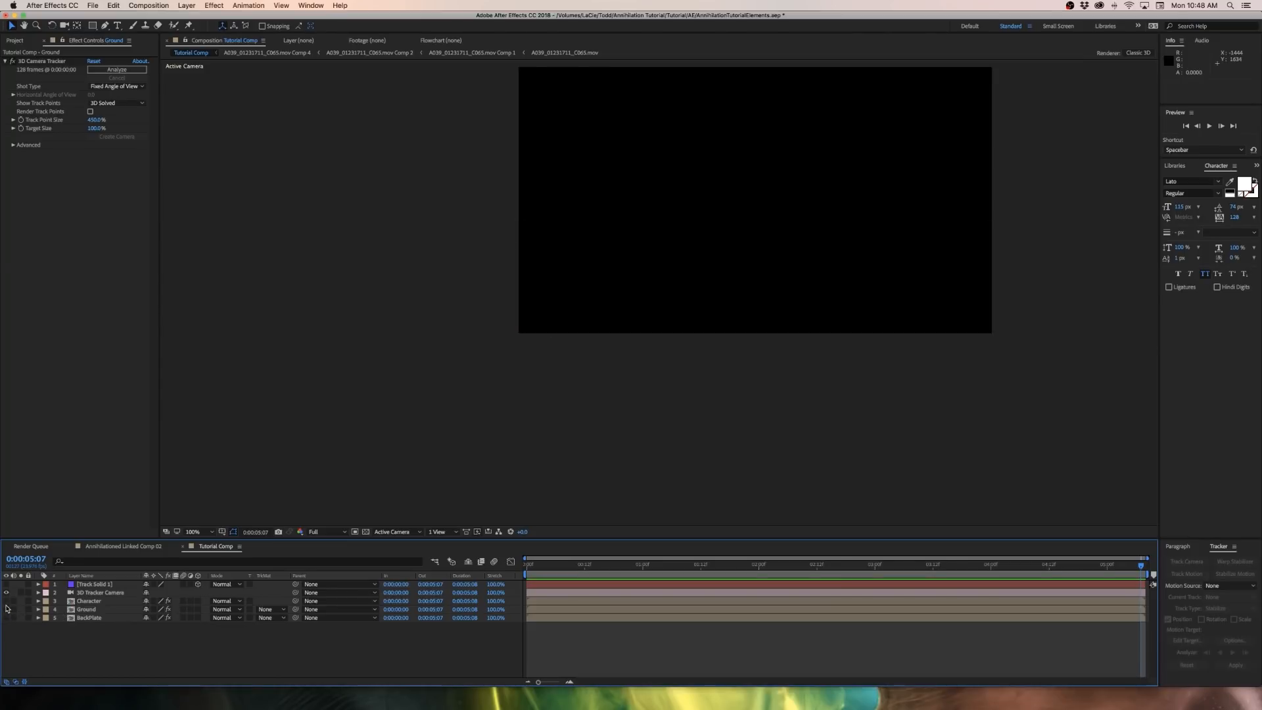
Show the Character layer and start a Pen mask on it around the hiker's feet, running up to the jacket hem
left_click(7, 605)
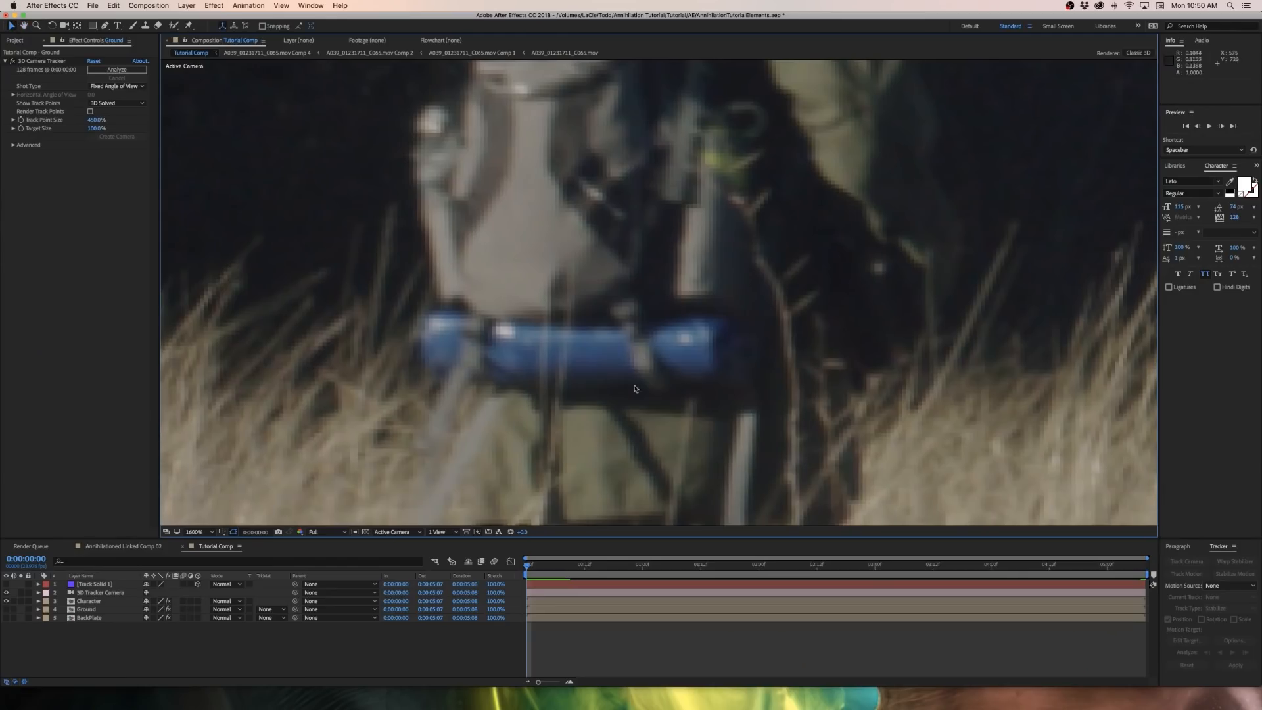
scroll(614, 397, "up", 1)
left_click_drag(408, 390, 833, 270)
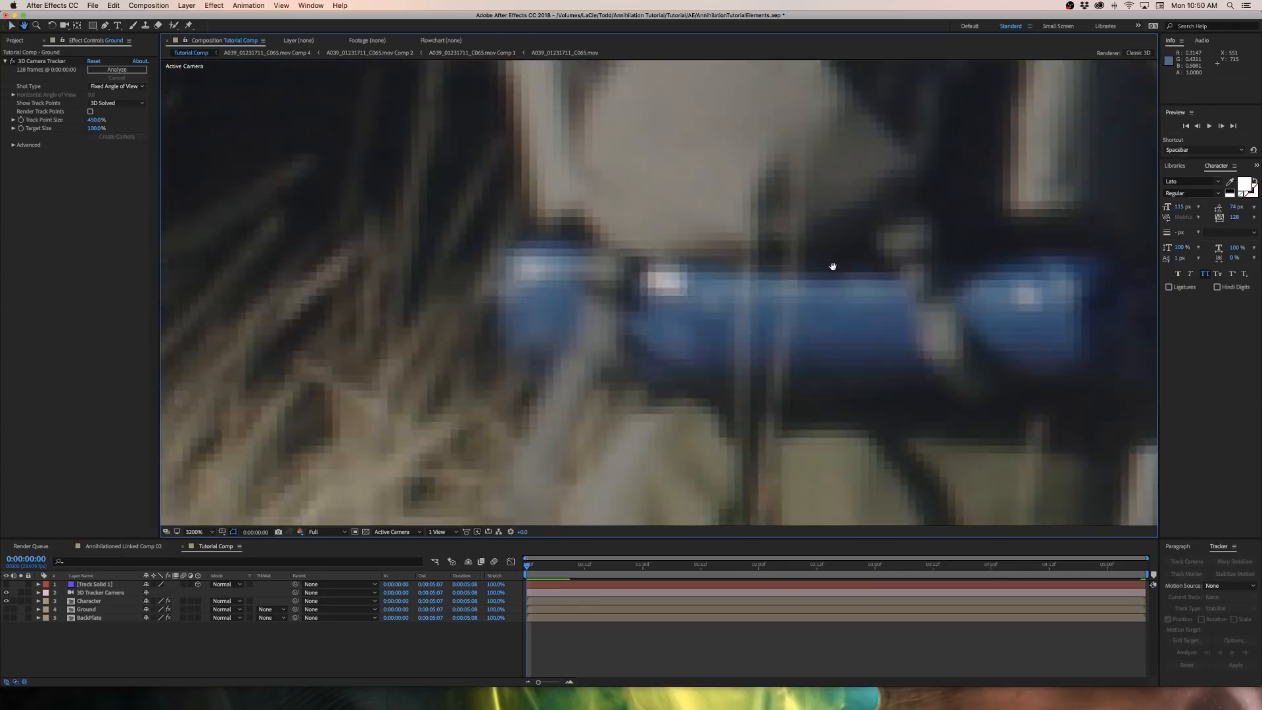
key("v")
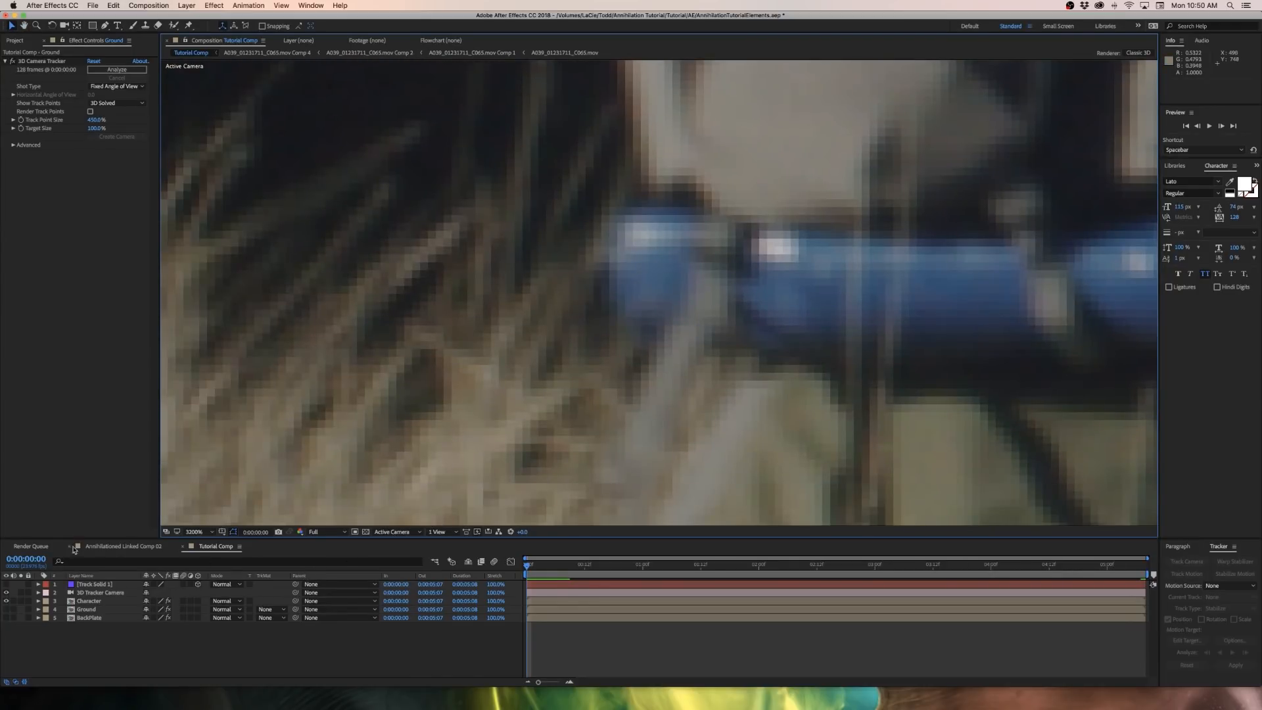
left_click(191, 602)
key("comma")
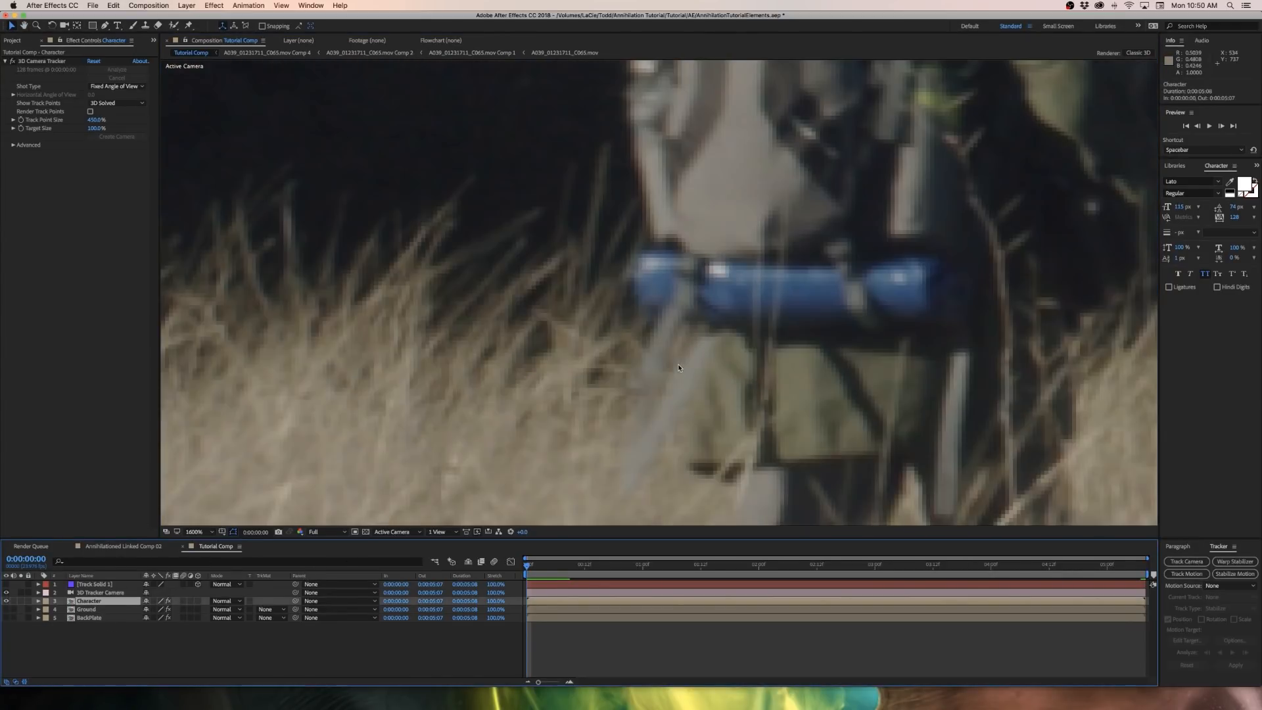
left_click_drag(852, 437, 709, 263)
left_click(104, 26)
key("comma")
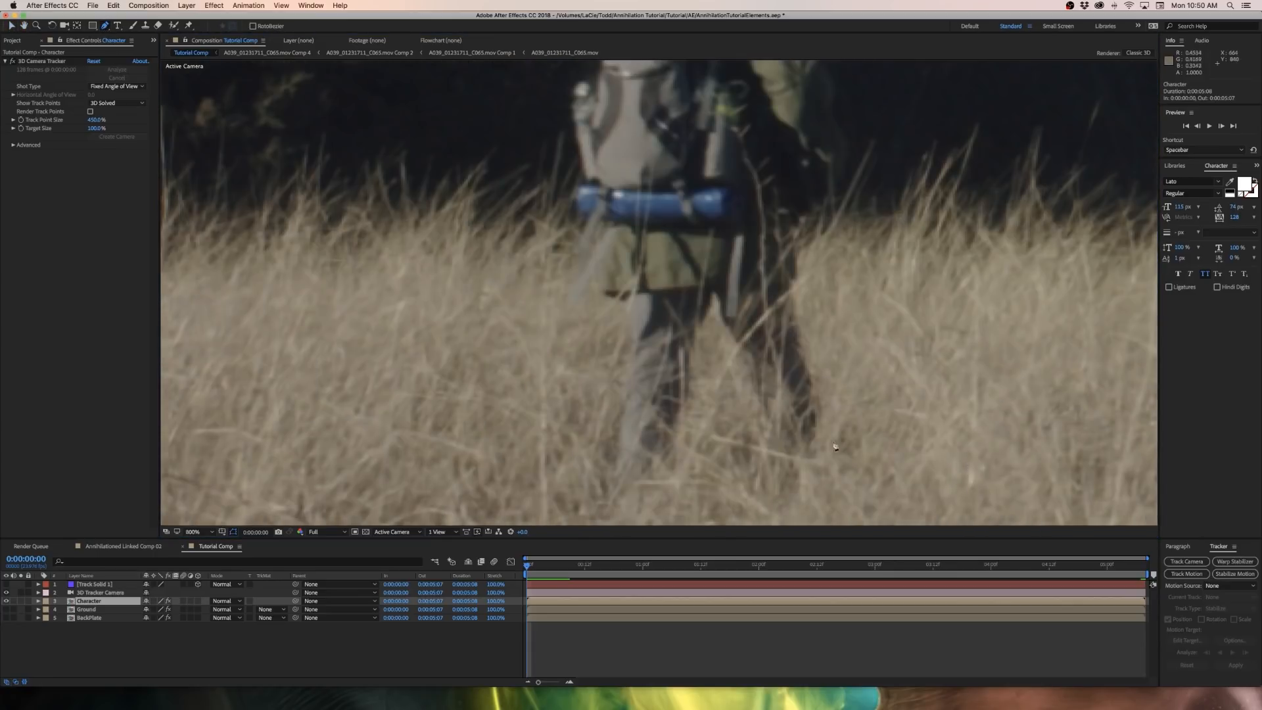
left_click(918, 449)
left_click(548, 470)
left_click(603, 294)
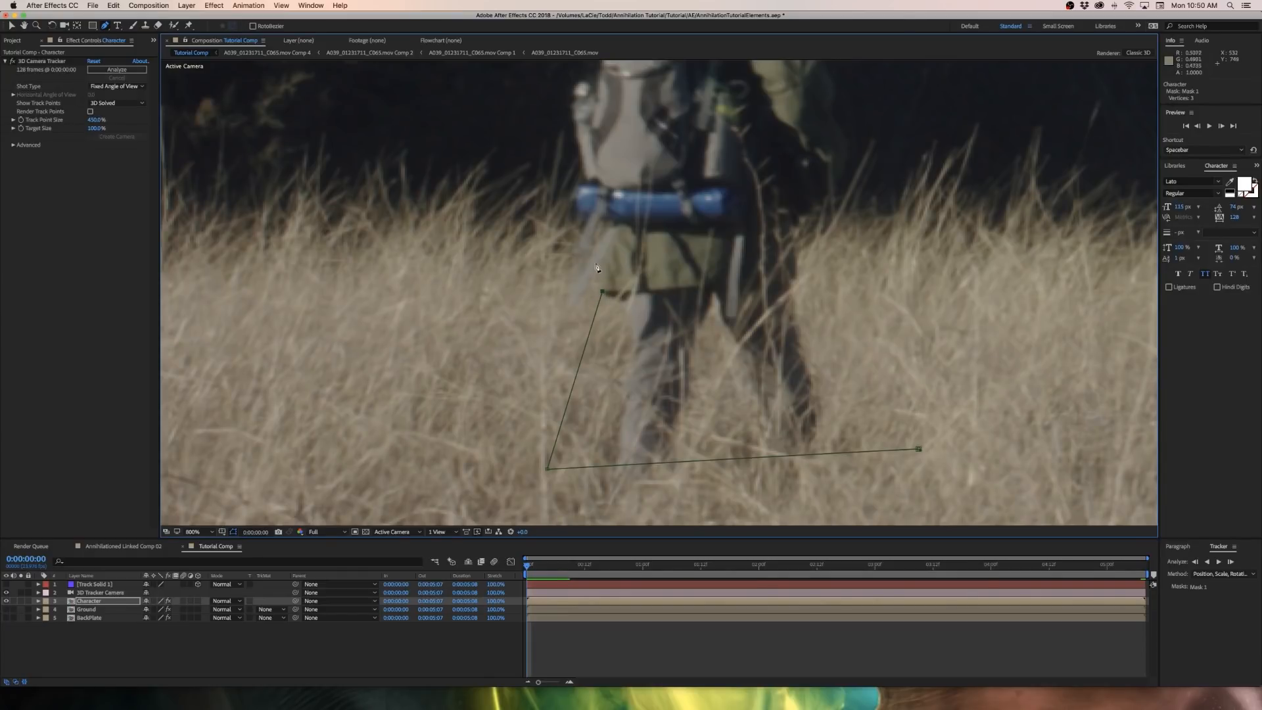
Trace the mask up the backpack, around the head and down the other shoulder and arm, closing it around the hiker
scroll(685, 282, "up", 3)
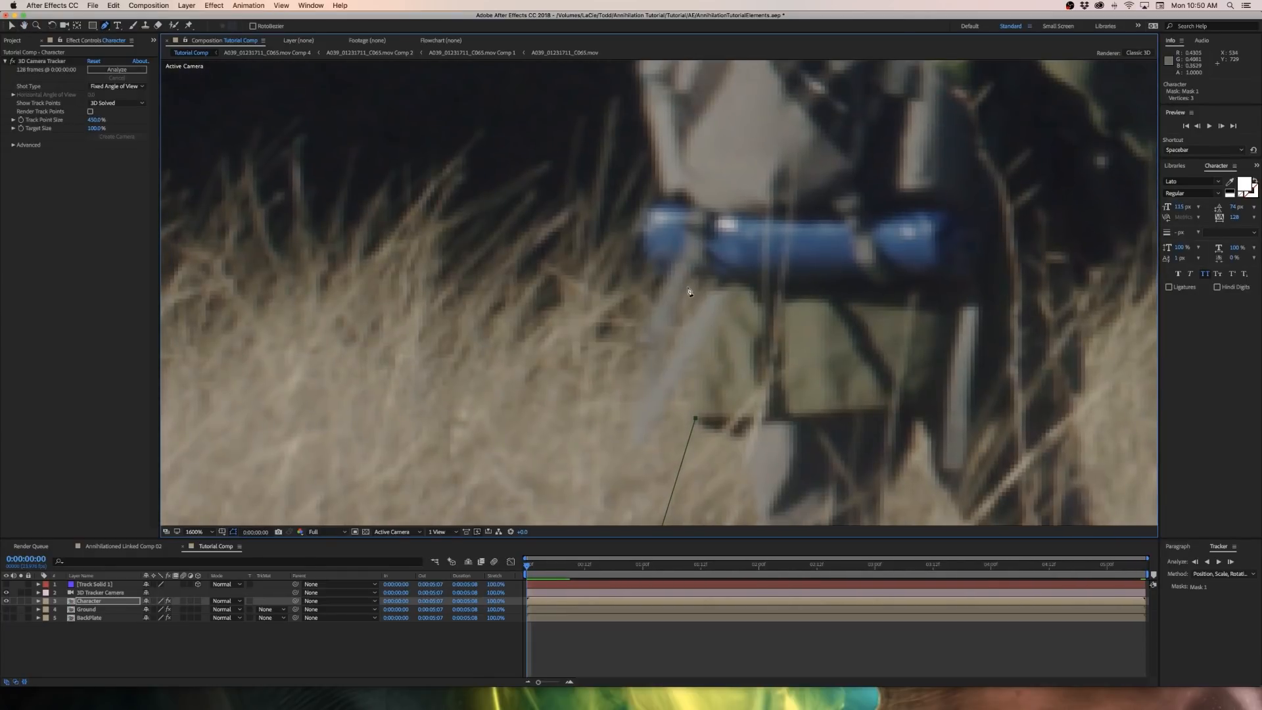
scroll(700, 387, "down", 2)
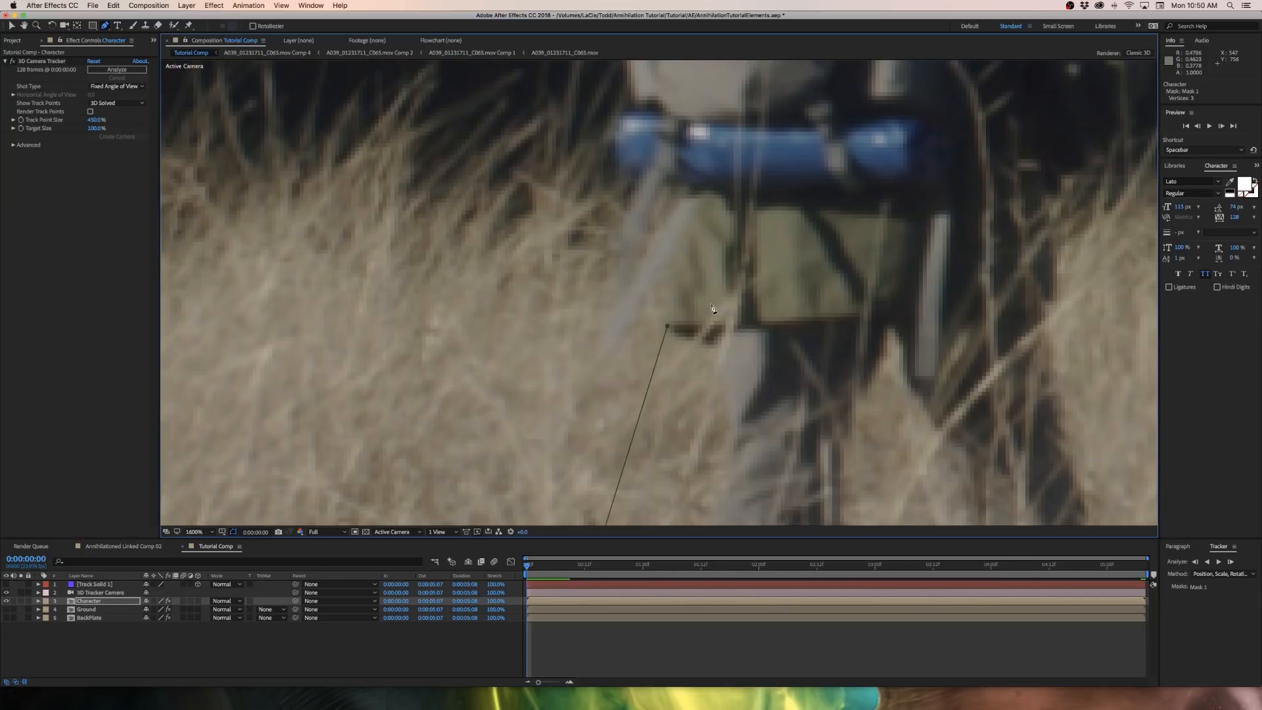
left_click_drag(656, 182, 675, 103)
left_click_drag(732, 292, 793, 505)
left_click_drag(738, 112, 589, 221)
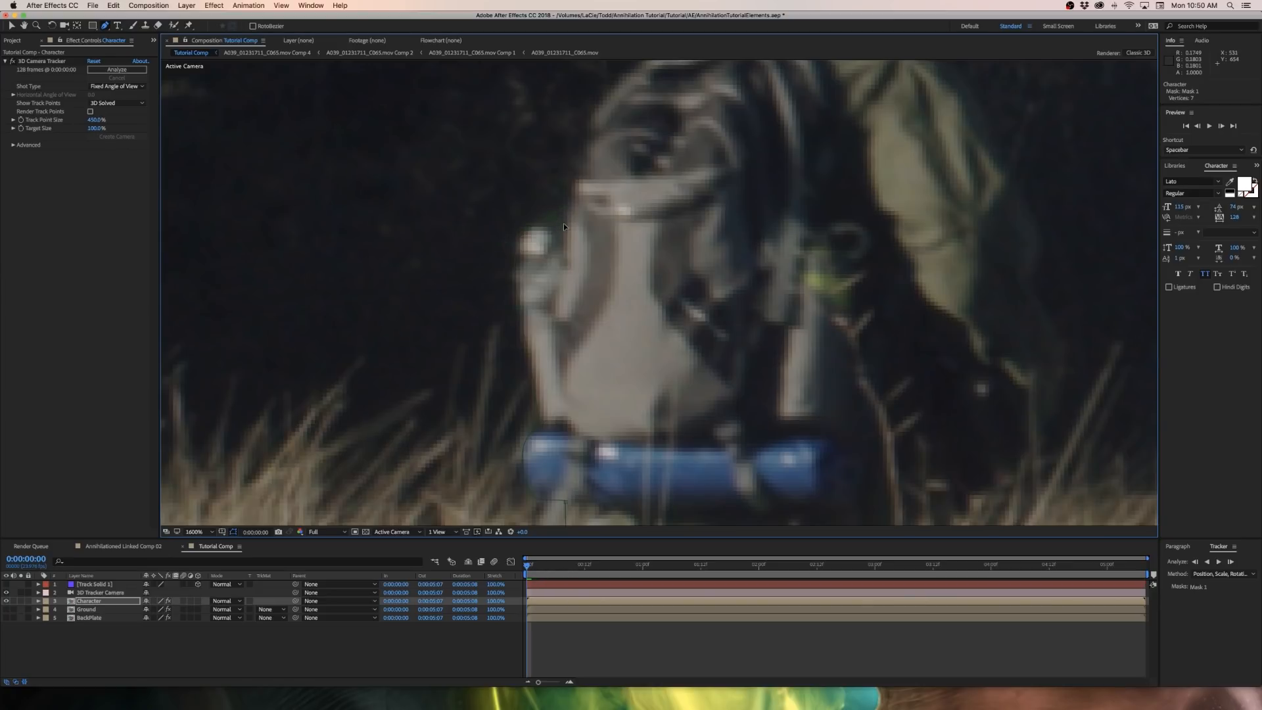
left_click(558, 224)
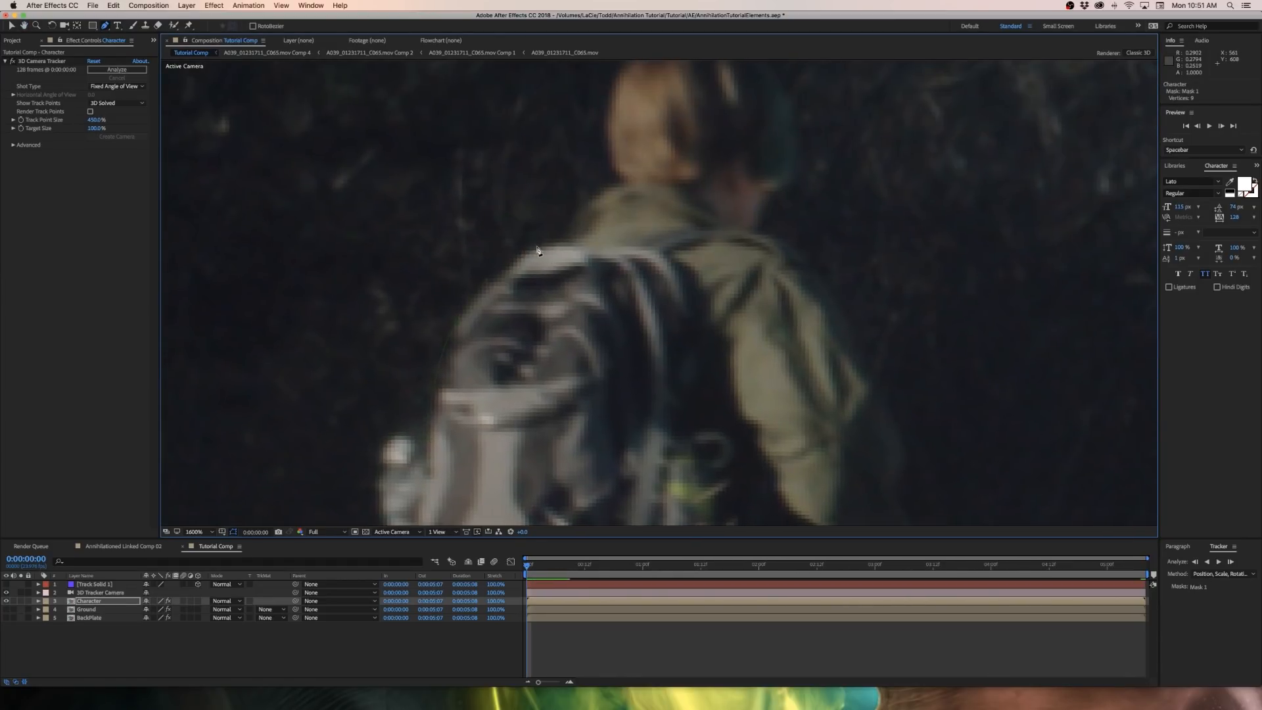
left_click_drag(578, 237, 514, 283)
left_click(536, 245)
left_click(542, 243)
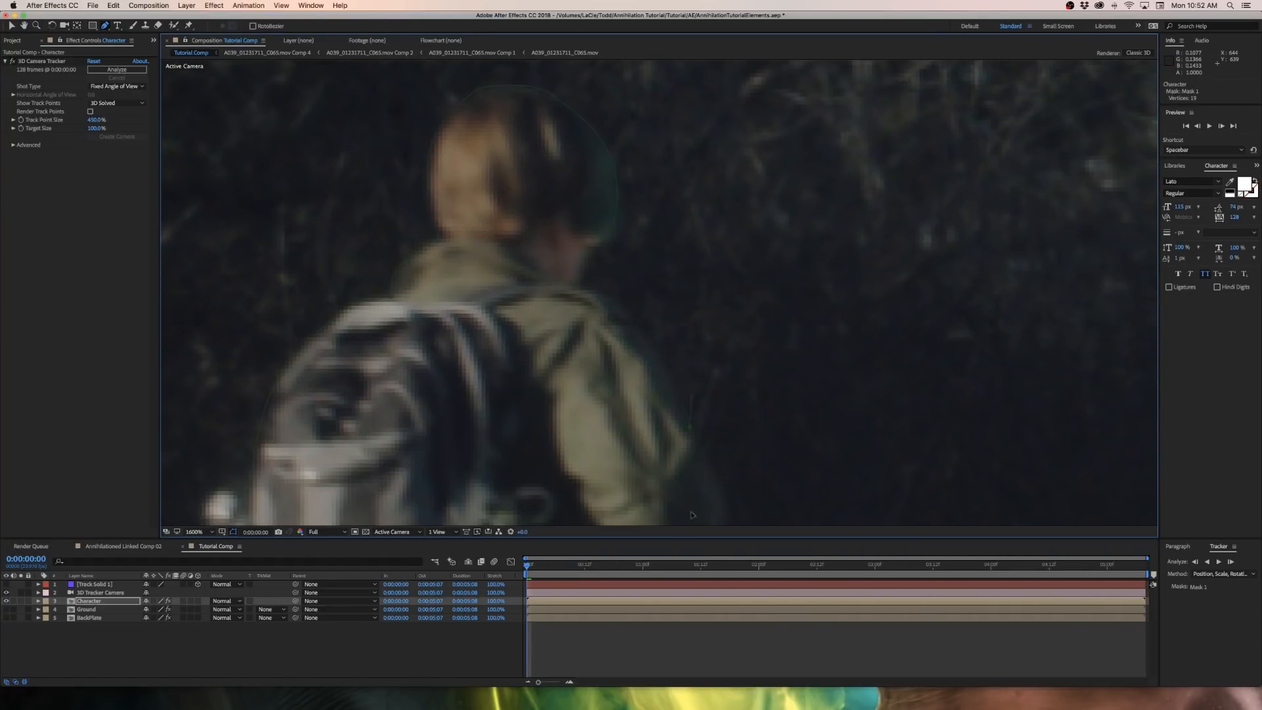
scroll(691, 515, "down", 4)
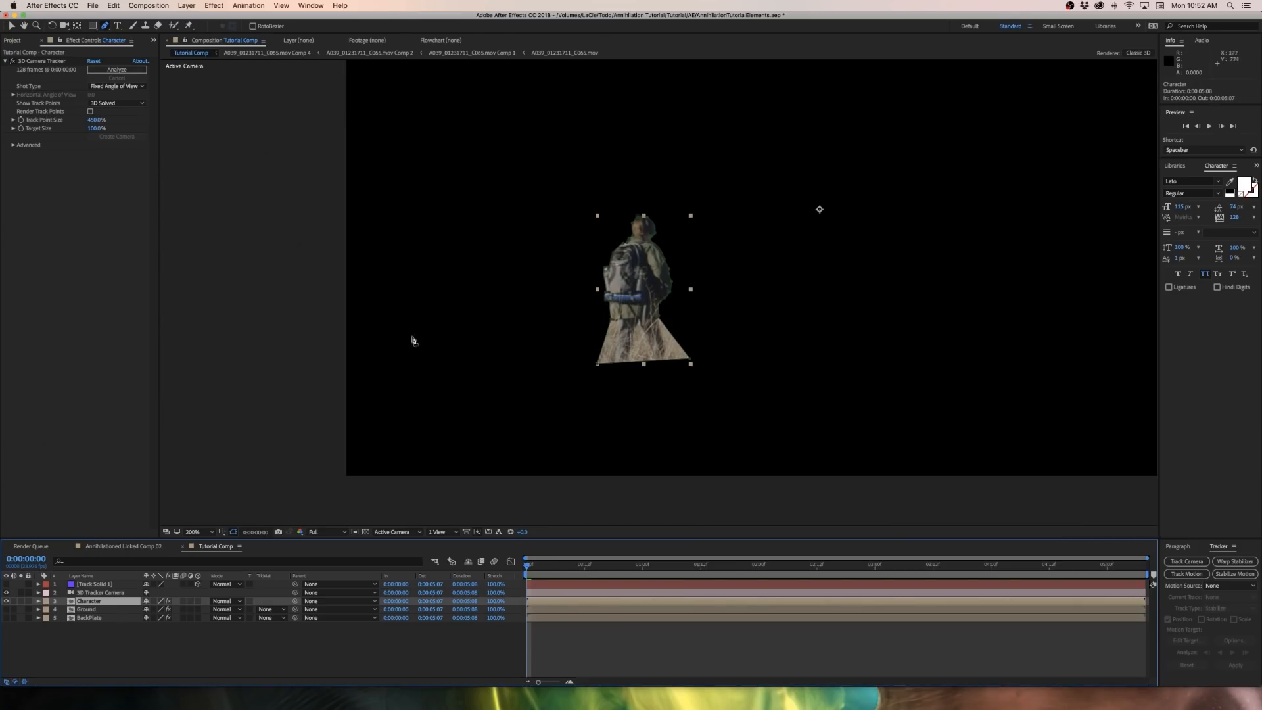
Set the Character mask's mode to None and keyframe its Mask Path at the comp's start
key("m")
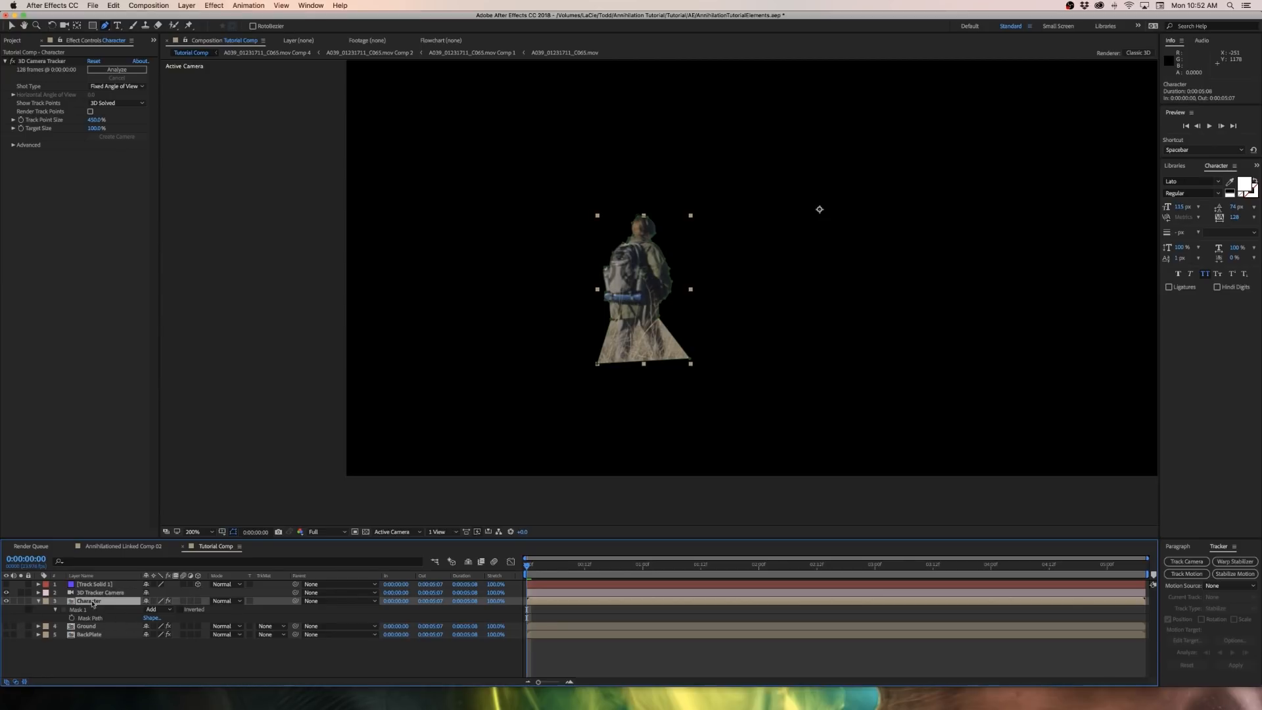
left_click(155, 610)
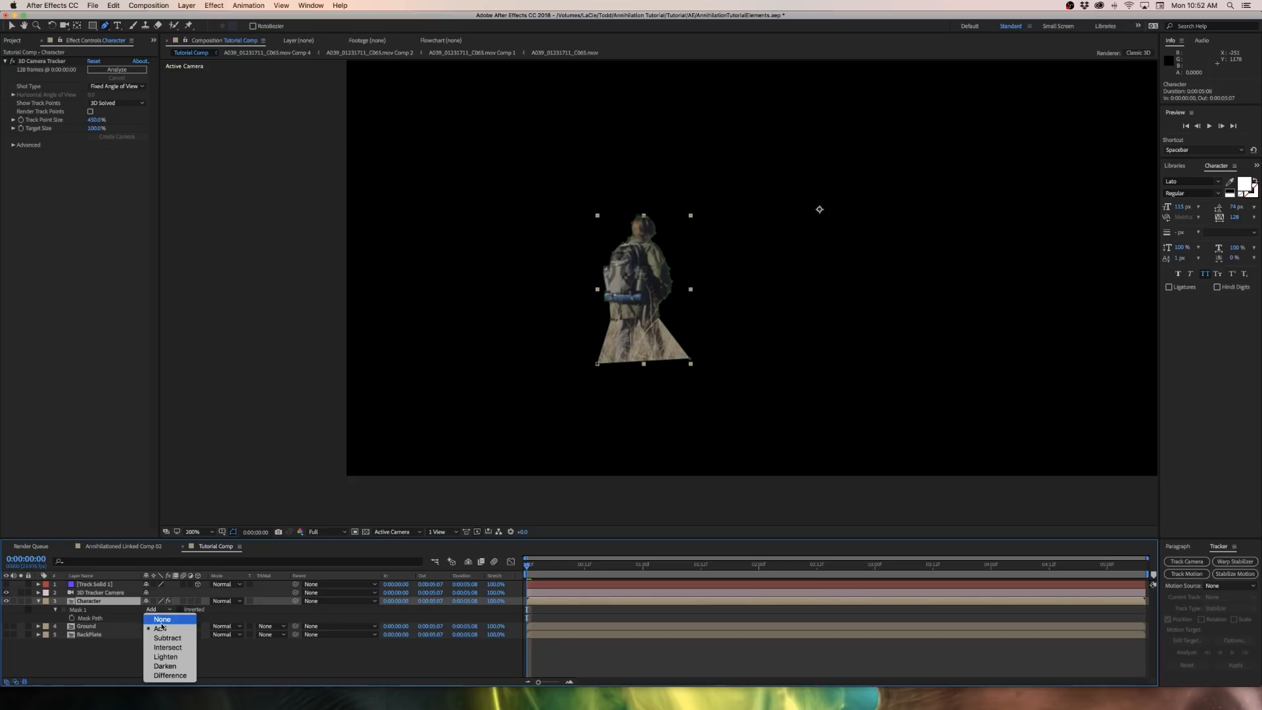
left_click(161, 619)
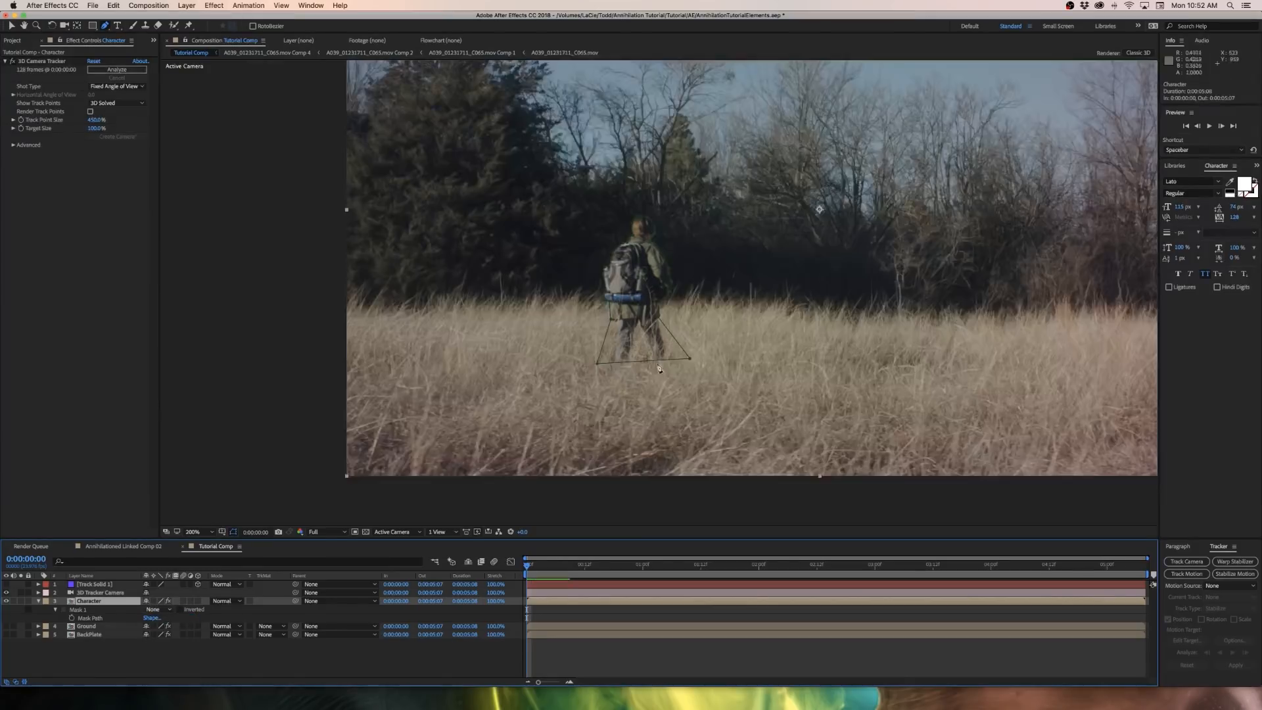
left_click(269, 668)
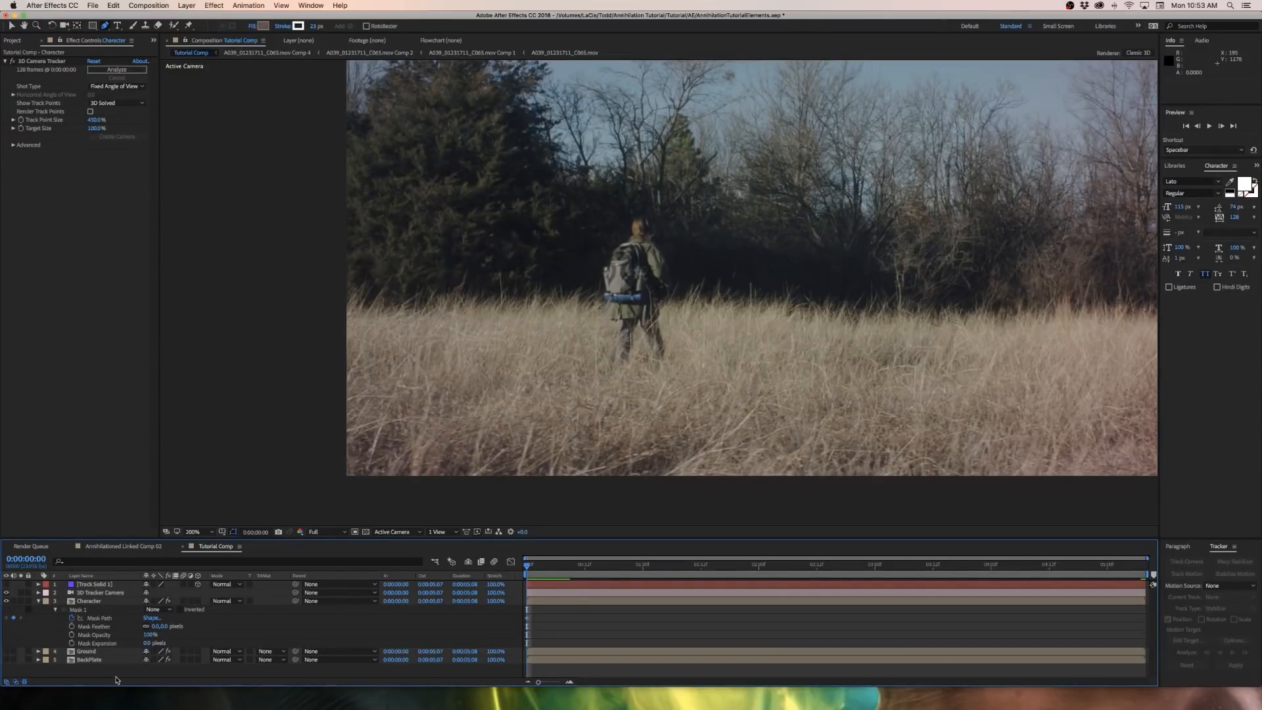
Reshape the Character mask at 0:00:00:02 to follow the hiker's outline around the jacket, bedroll, backpack and shoulders
key("Page_Down")
key("Page_Down")
left_click(92, 601)
scroll(651, 322, "up", 3)
left_click_drag(636, 299, 825, 247)
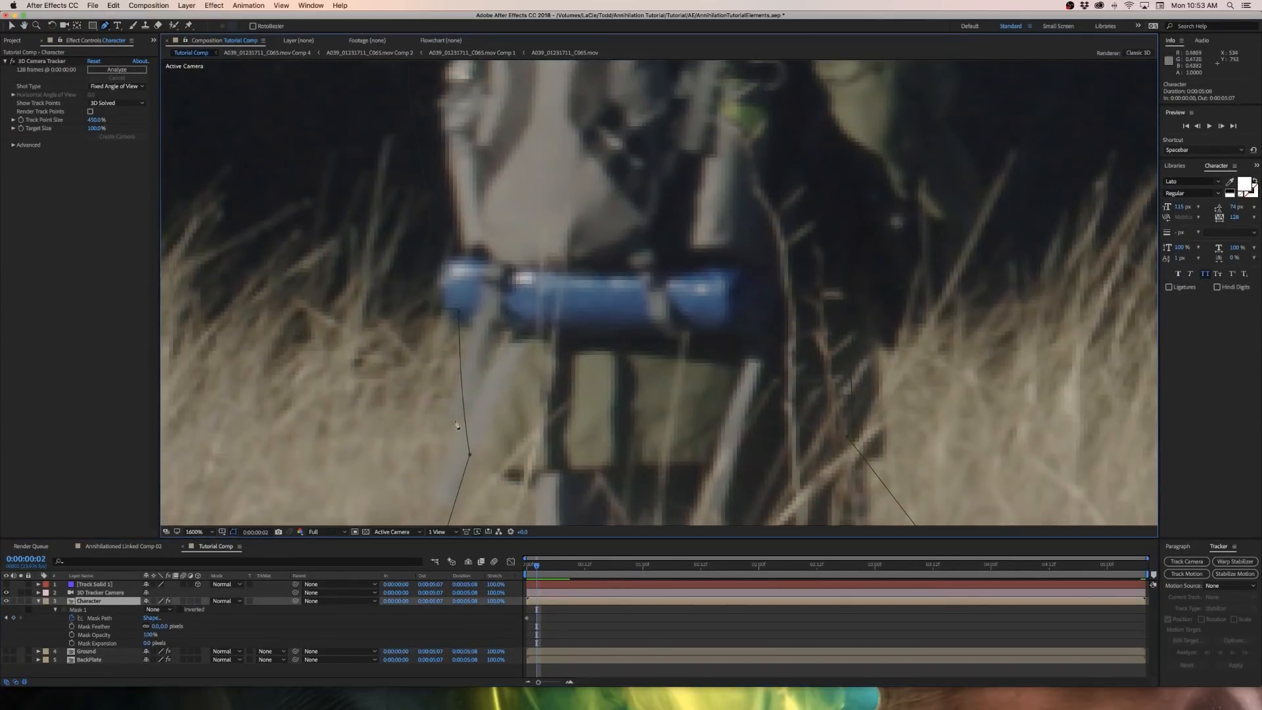
left_click_drag(468, 457, 493, 477)
left_click_drag(535, 425, 517, 463)
left_click_drag(443, 368, 423, 338)
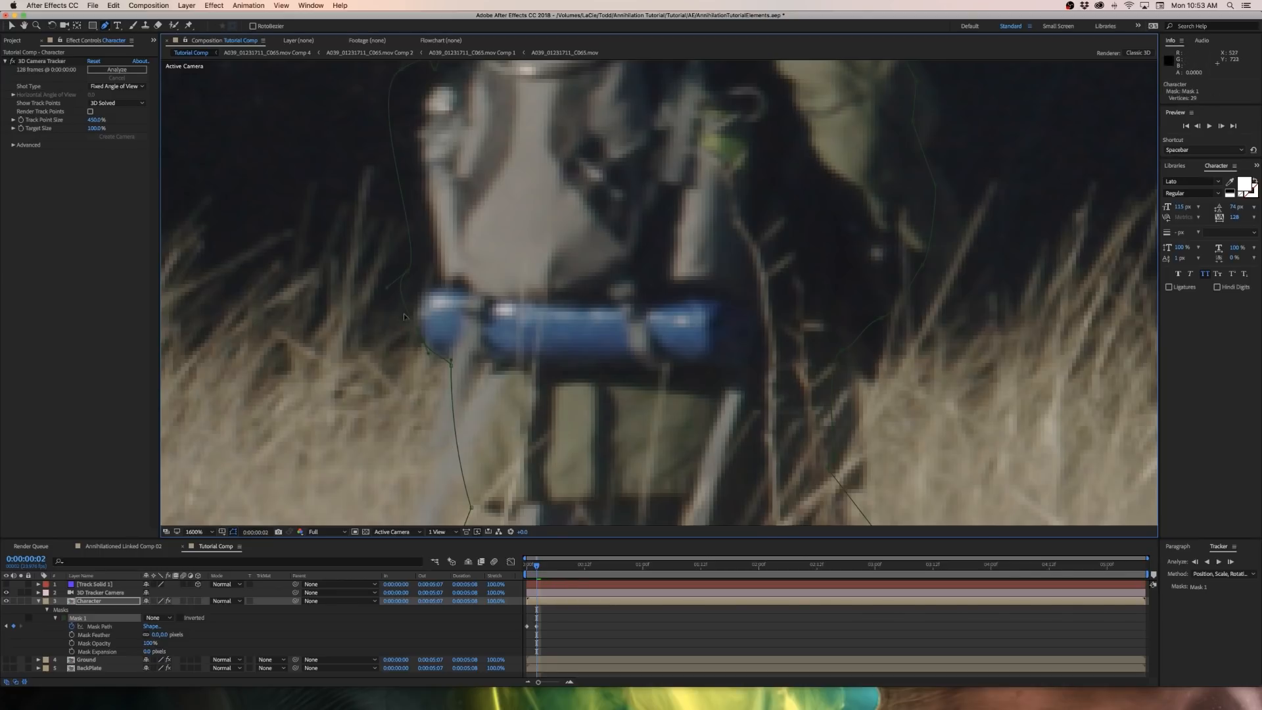
left_click_drag(408, 271, 428, 286)
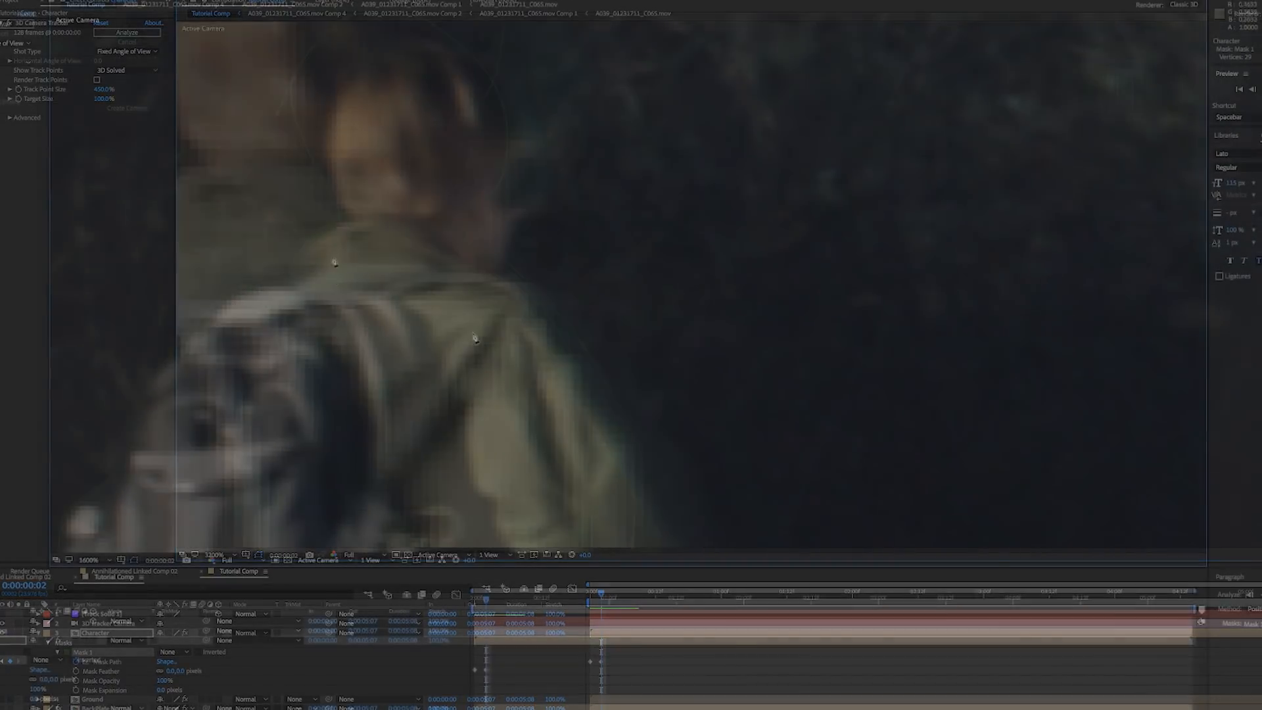
left_click_drag(465, 340, 767, 379)
left_click_drag(435, 354, 583, 443)
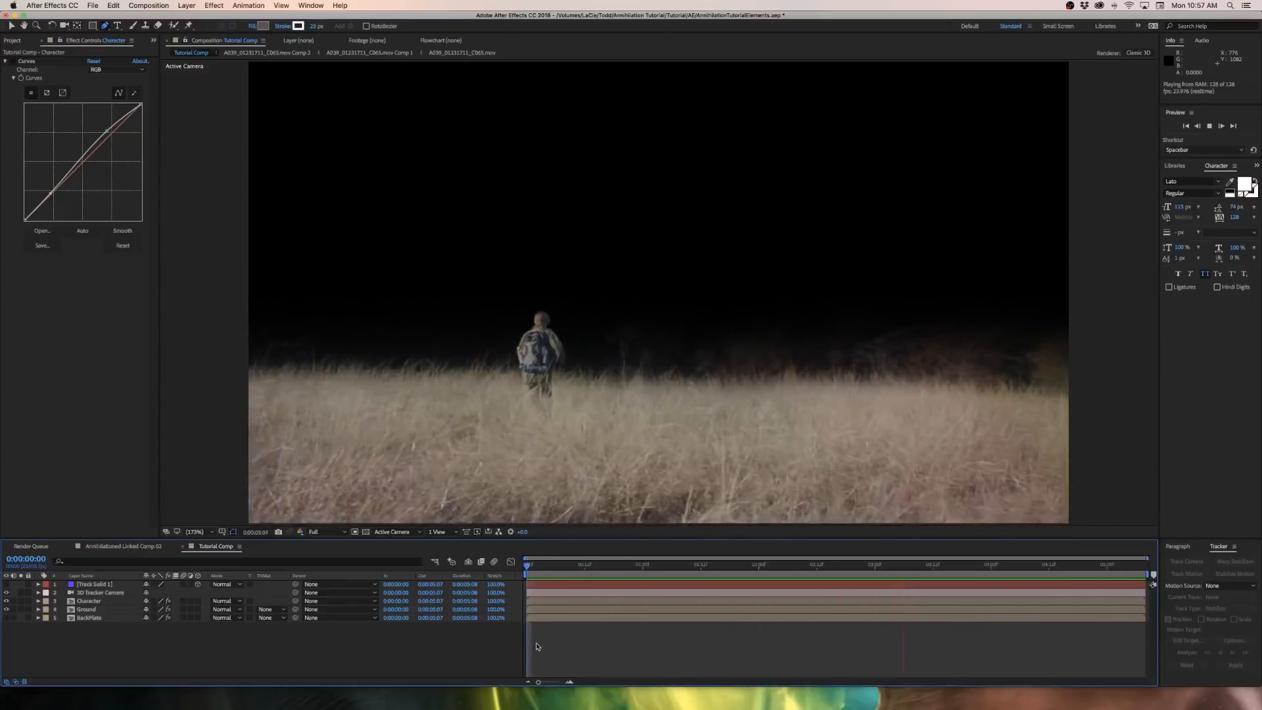
Create a new composition named bubbles
right_click(57, 269)
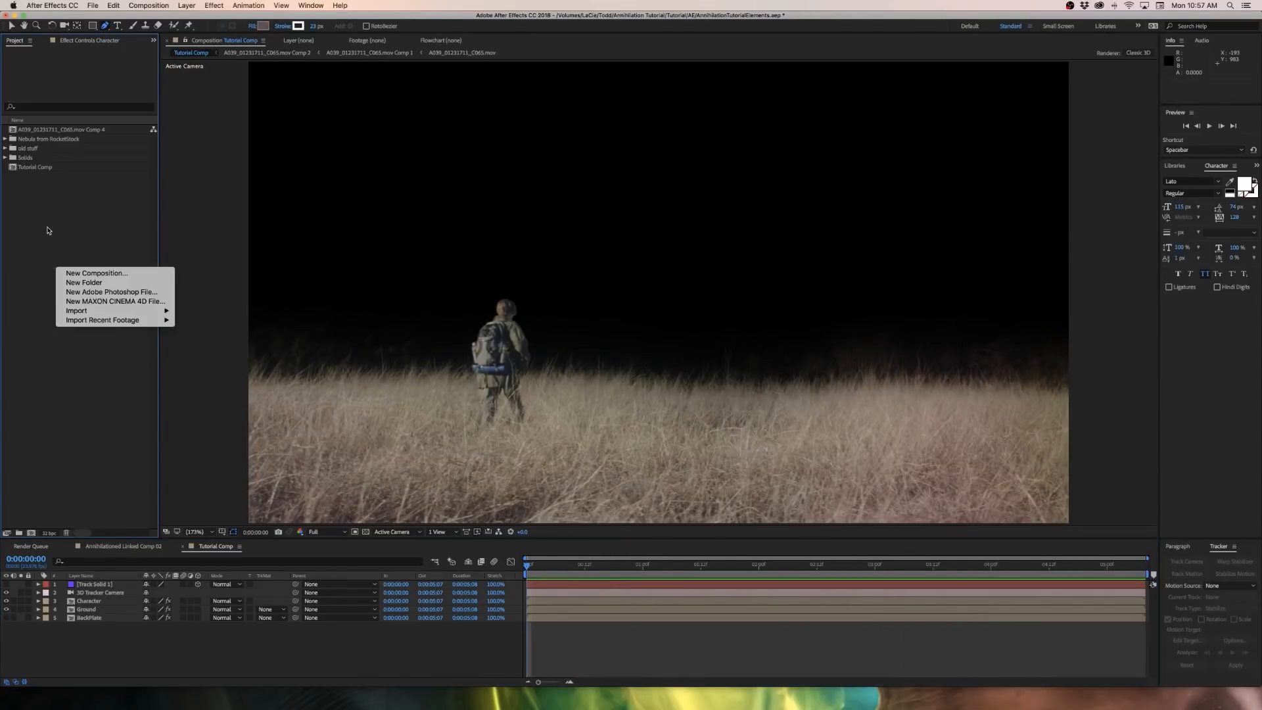
left_click(47, 230)
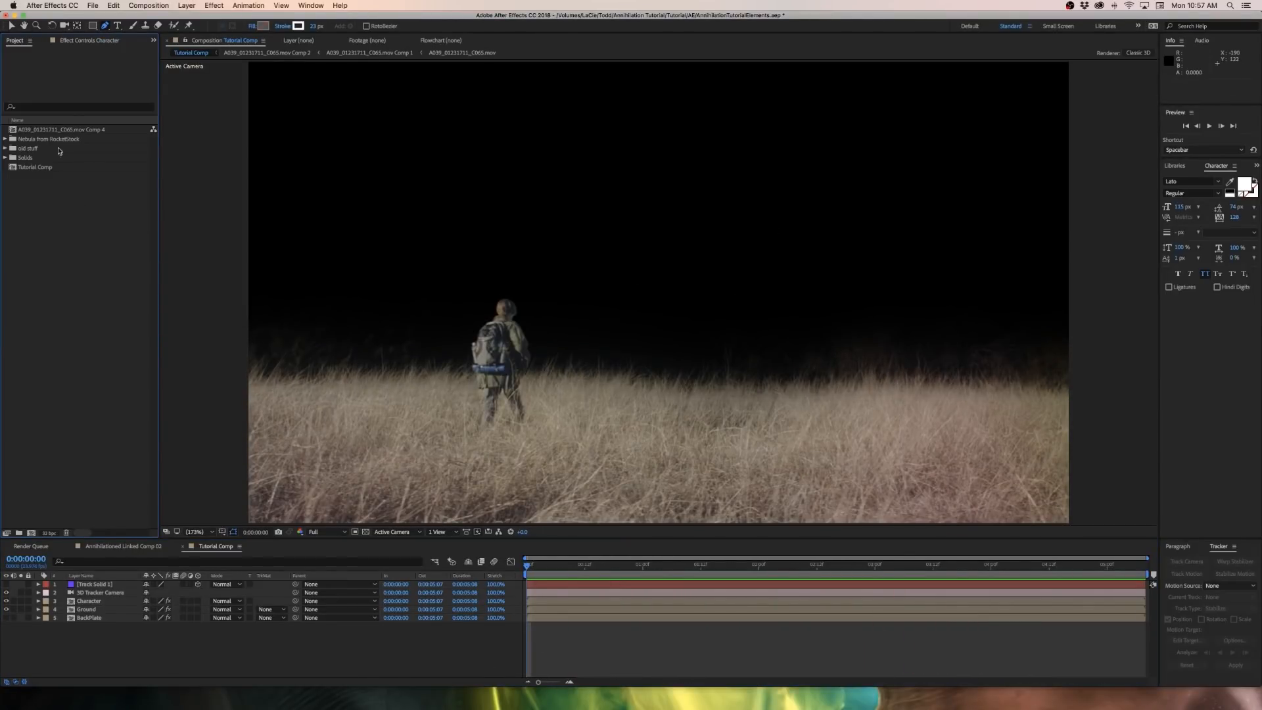
right_click(52, 241)
left_click(72, 246)
type("bubbles")
key("Return")
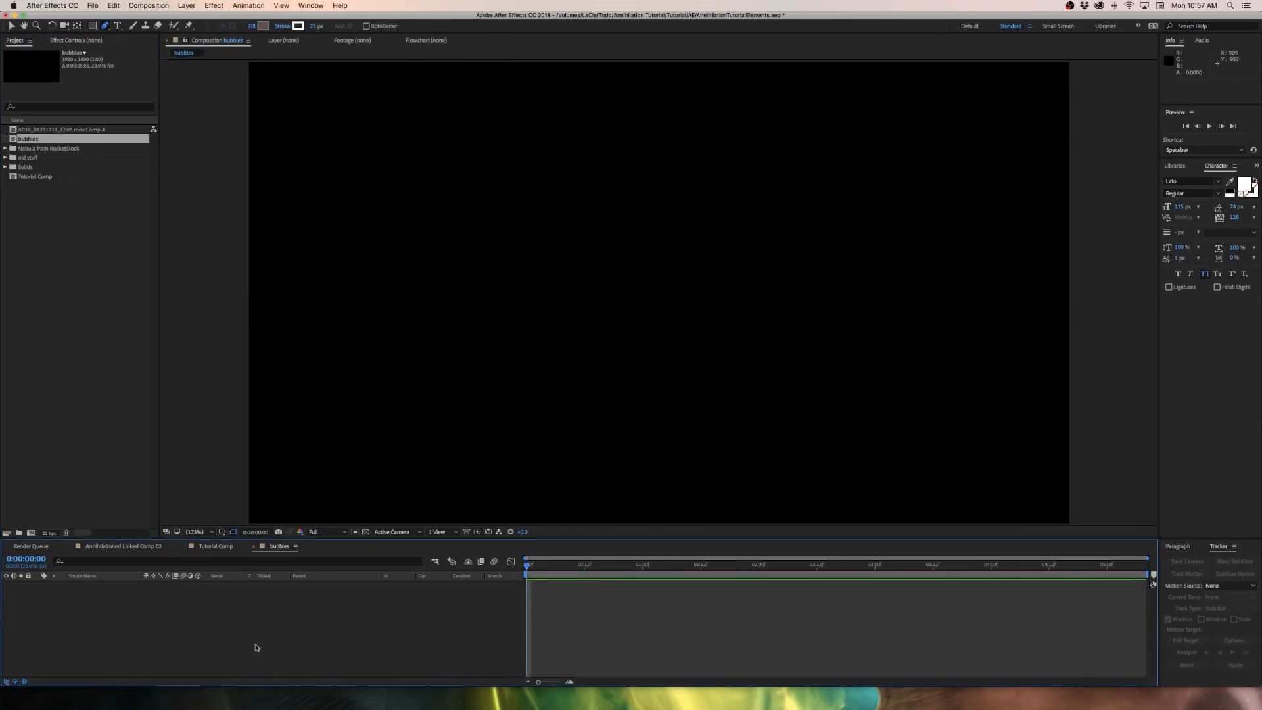
Add a 1920 × 1080 dark solid to the bubbles composition
right_click(200, 615)
left_click(102, 615)
right_click(122, 624)
mouse_move(171, 600)
left_click(283, 624)
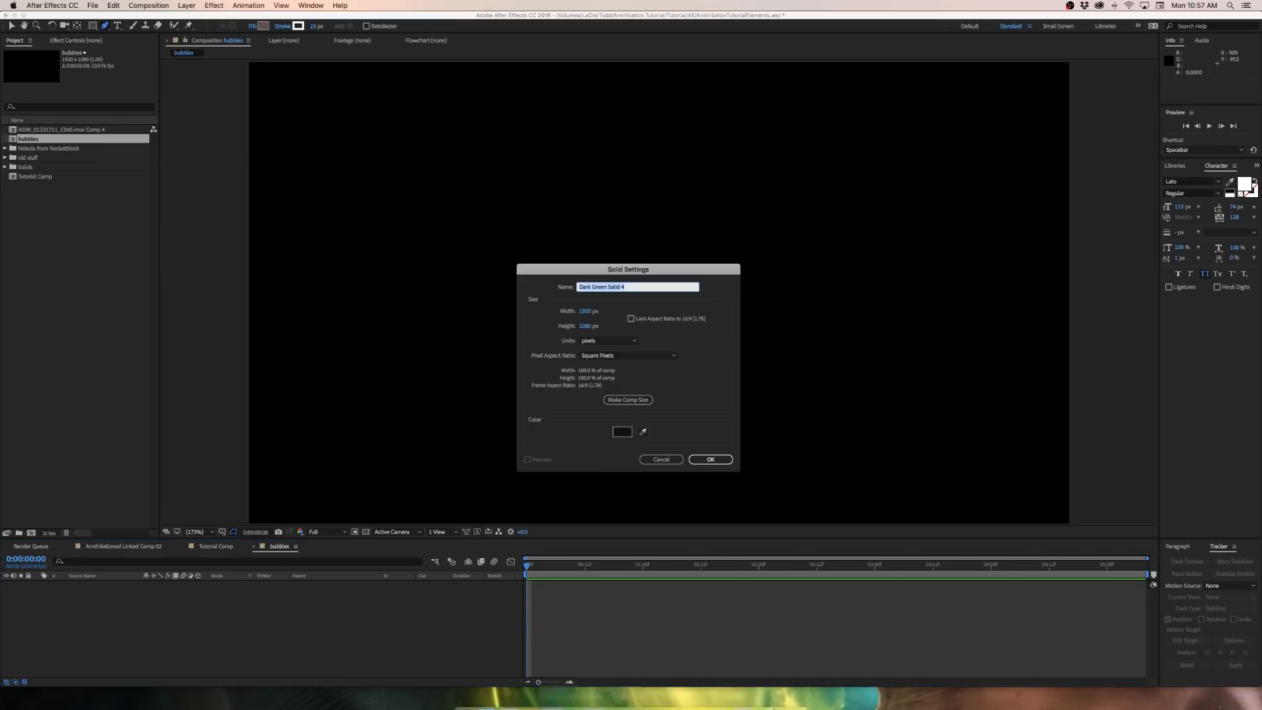
left_click(710, 459)
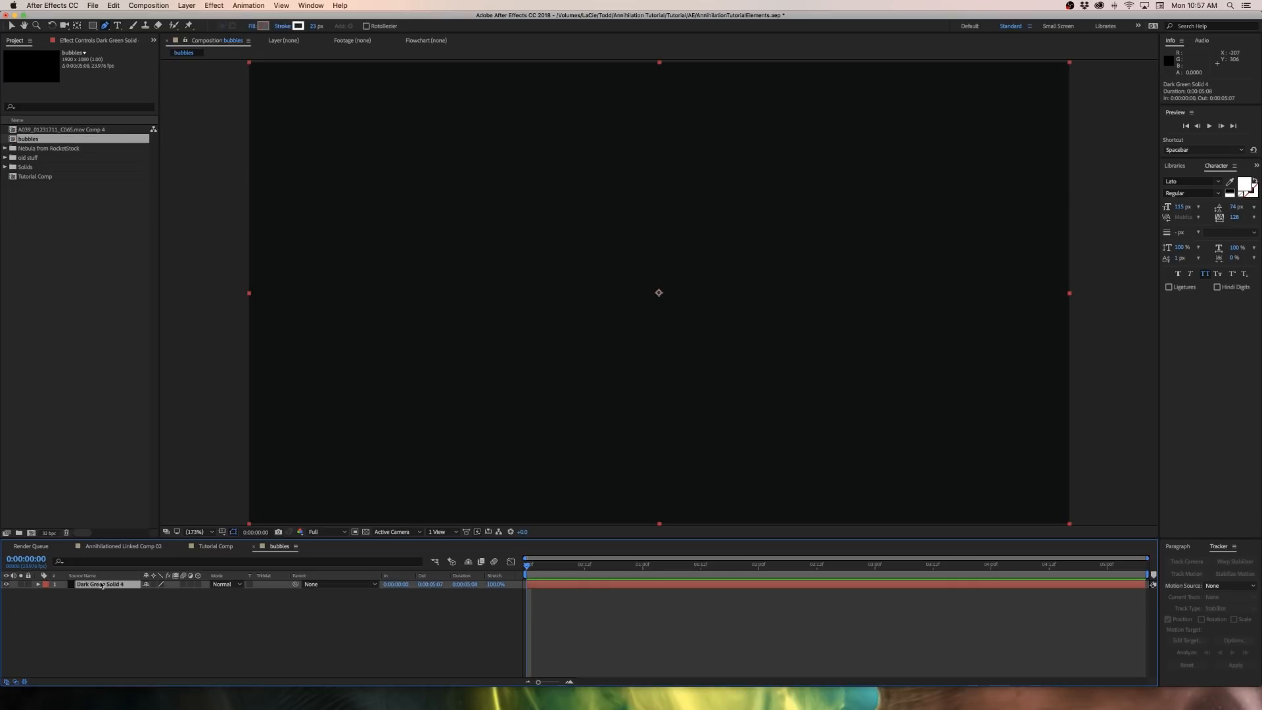
Apply Fractal Noise to the solid and raise its contrast to about 164
left_click(214, 5)
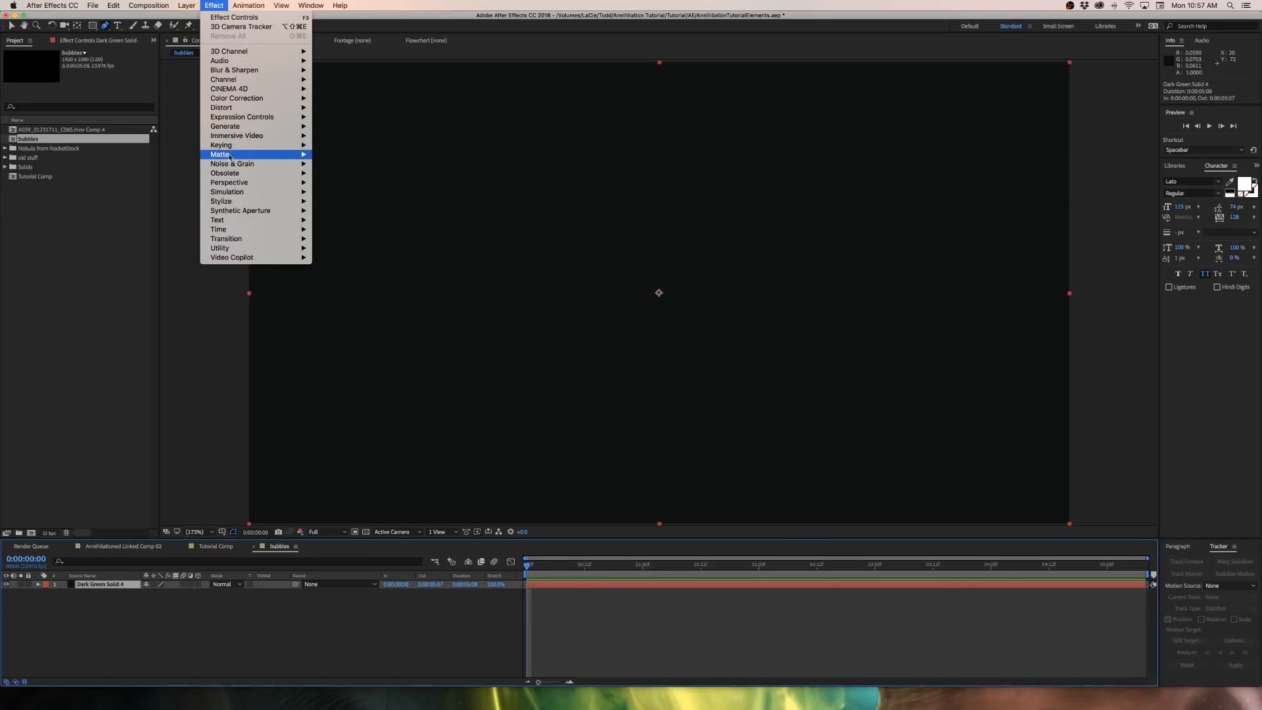
left_click(343, 183)
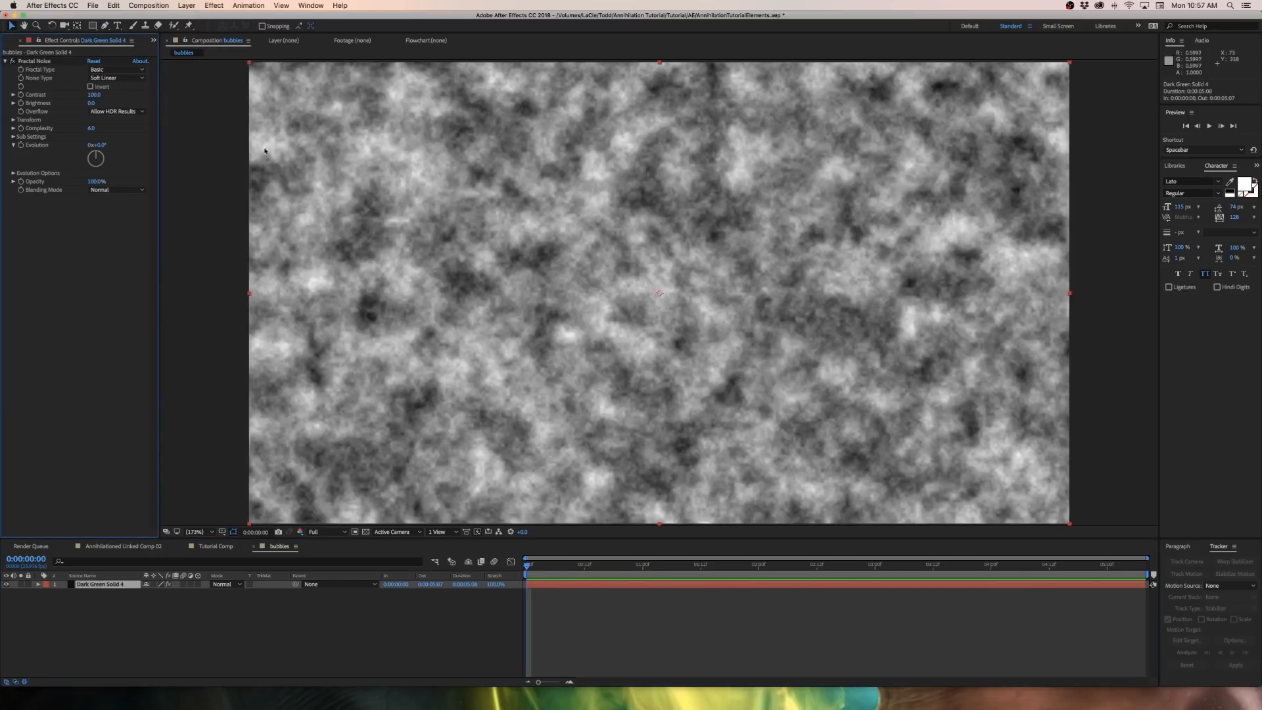
left_click(13, 95)
left_click_drag(56, 108, 73, 109)
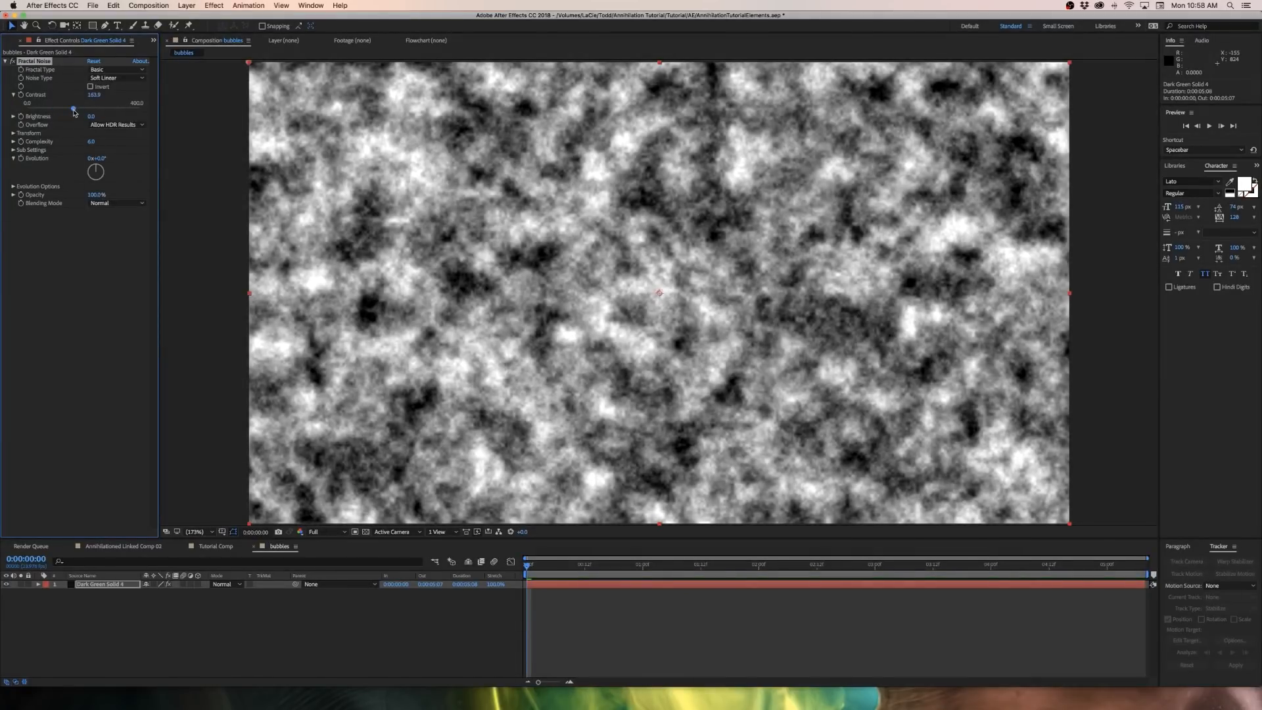
Turn off uniform scaling in the Fractal Noise transform, stretch Scale Height to about 1405 and reduce Scale Width to make thin vertical streaks
left_click(13, 134)
left_click(90, 151)
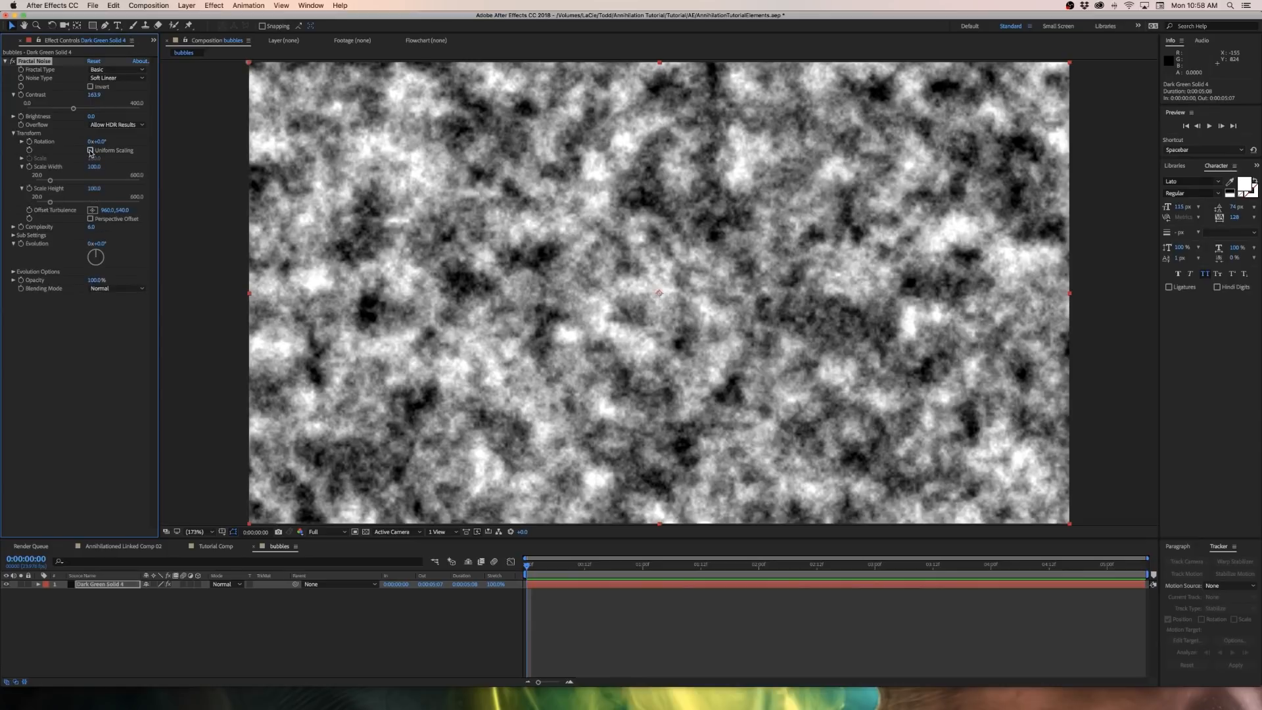
left_click_drag(116, 188, 934, 207)
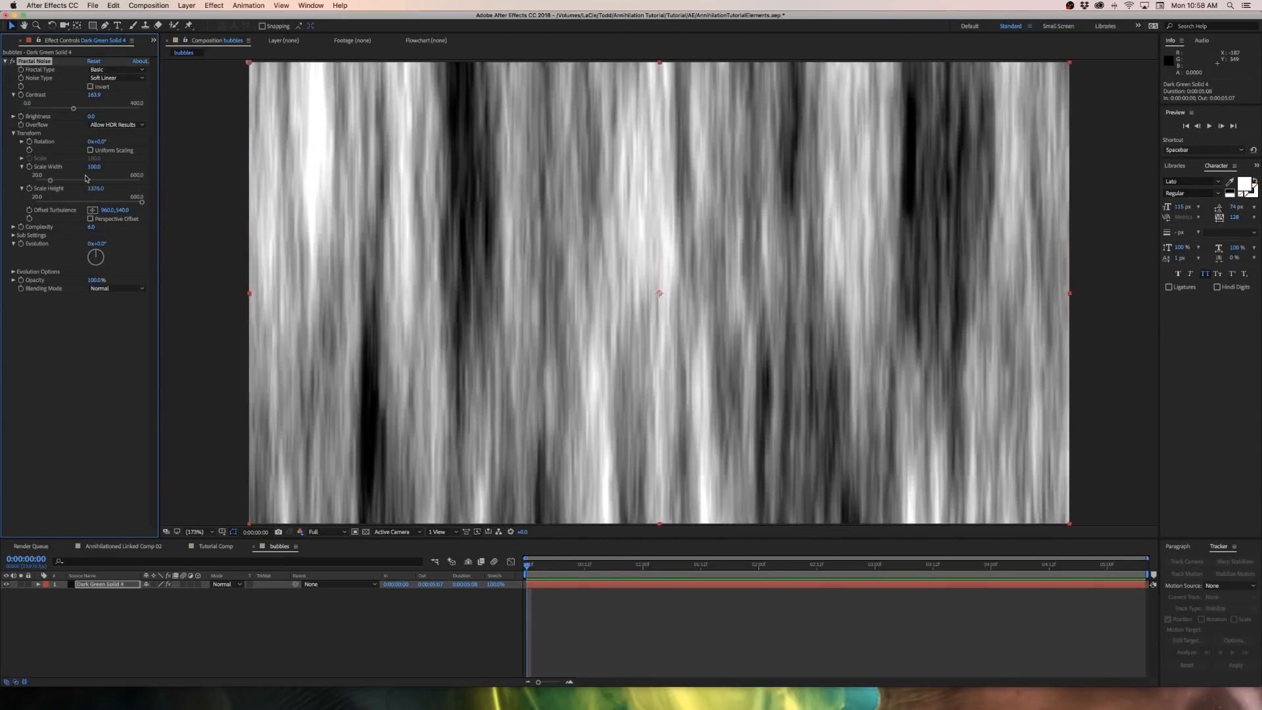
left_click_drag(94, 167, 64, 166)
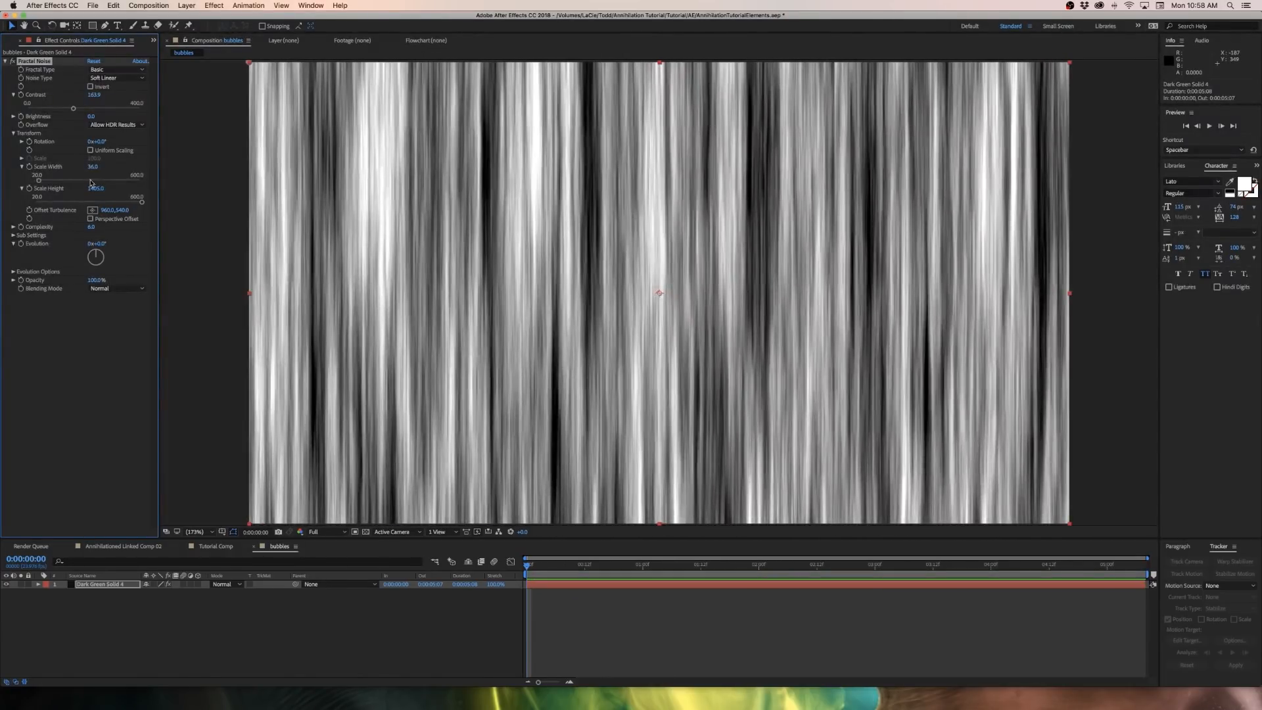
left_click(13, 95)
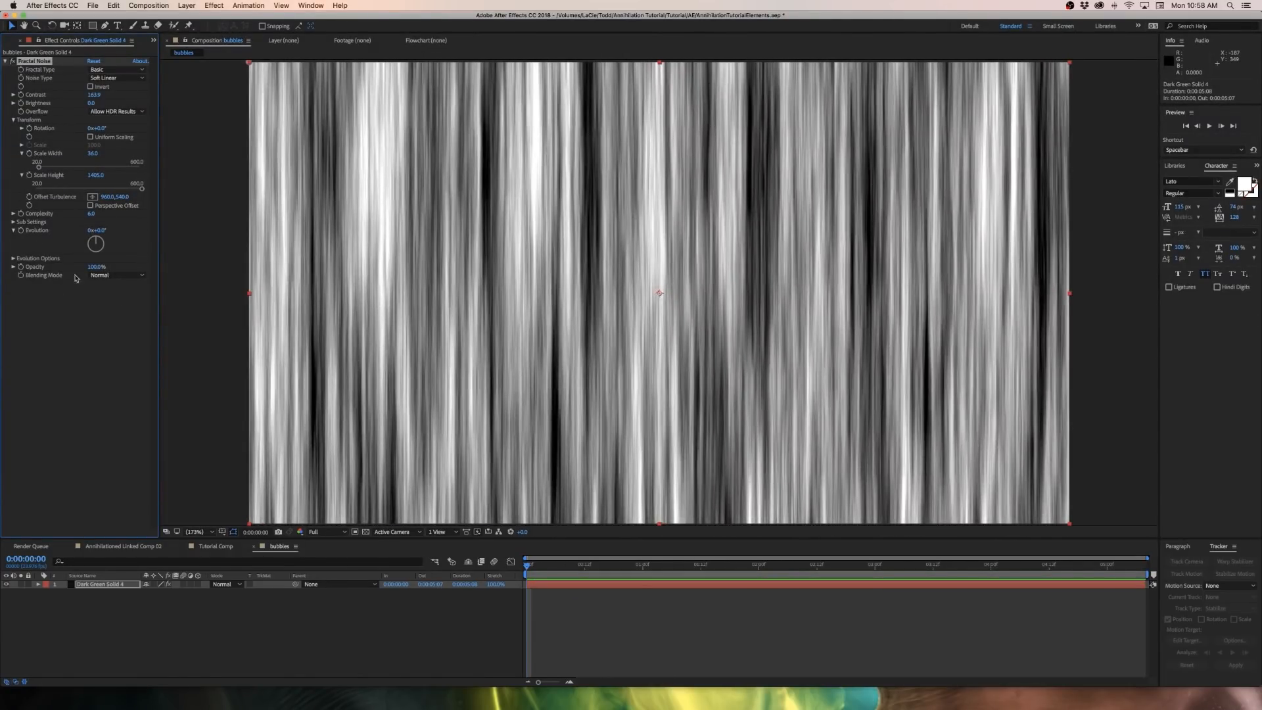
Drive the Fractal Noise Evolution with the expression time*50 and preview the animation
left_click(21, 231, "alt")
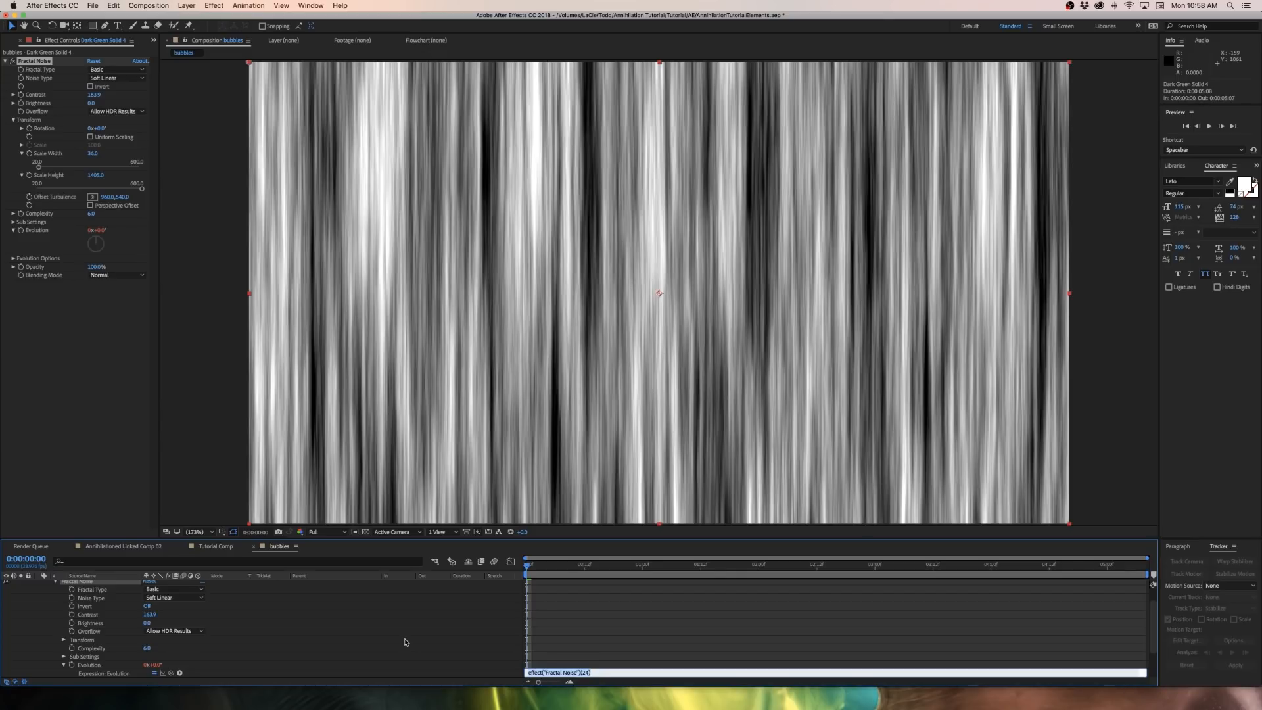
key("BackSpace")
left_click(413, 636)
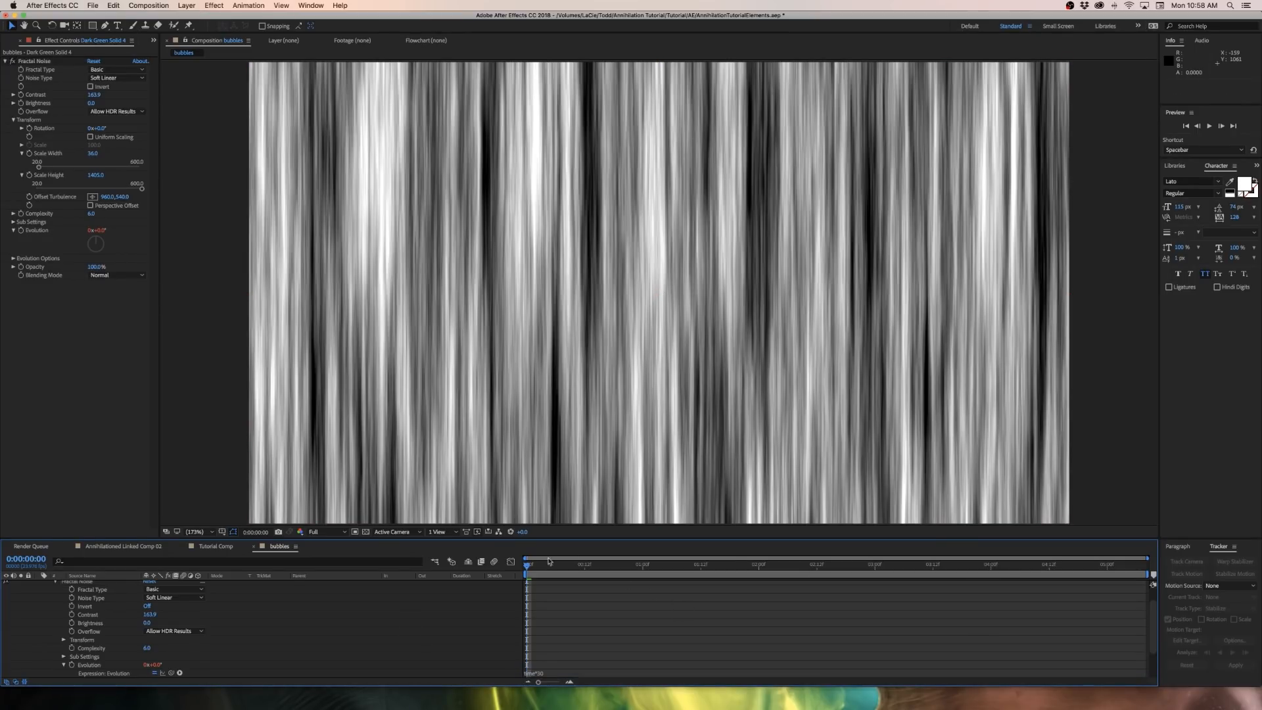
left_click_drag(528, 567, 937, 605)
key("space")
key("Home")
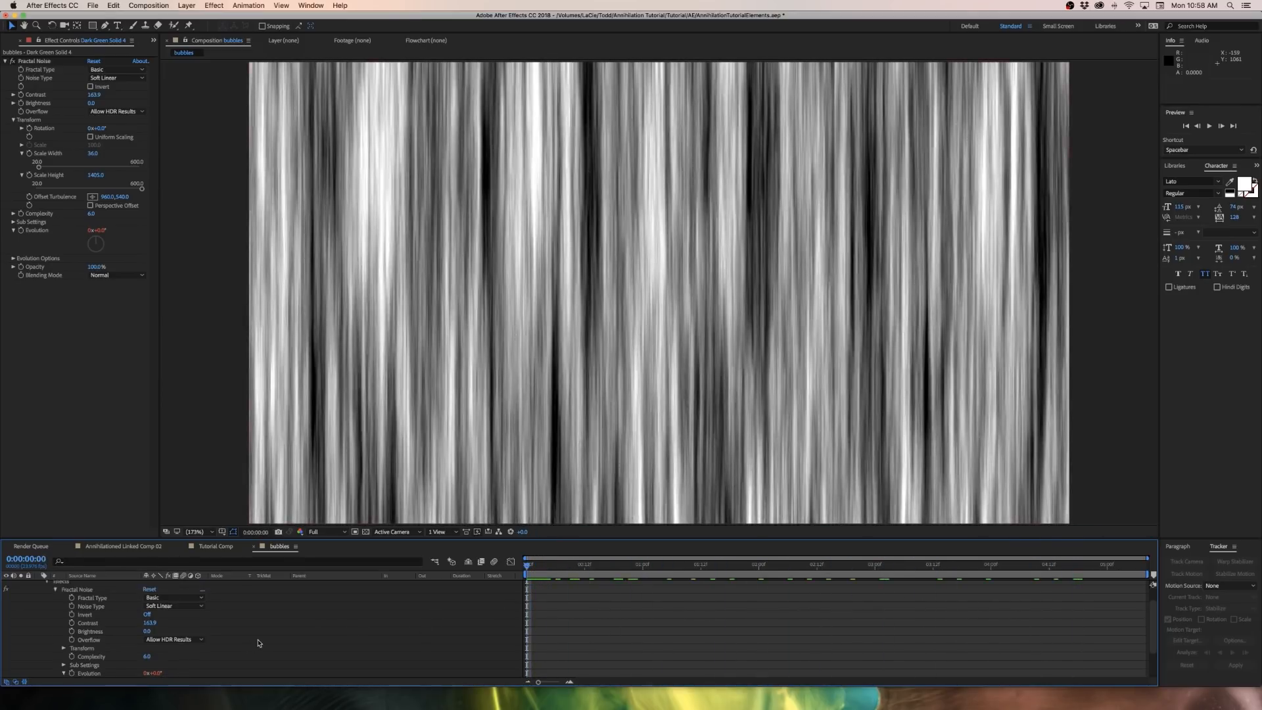
Duplicate the Fractal Noise solid in the bubbles composition and apply Colorama to the upper copy
scroll(43, 590, "up", 3)
left_click(39, 584)
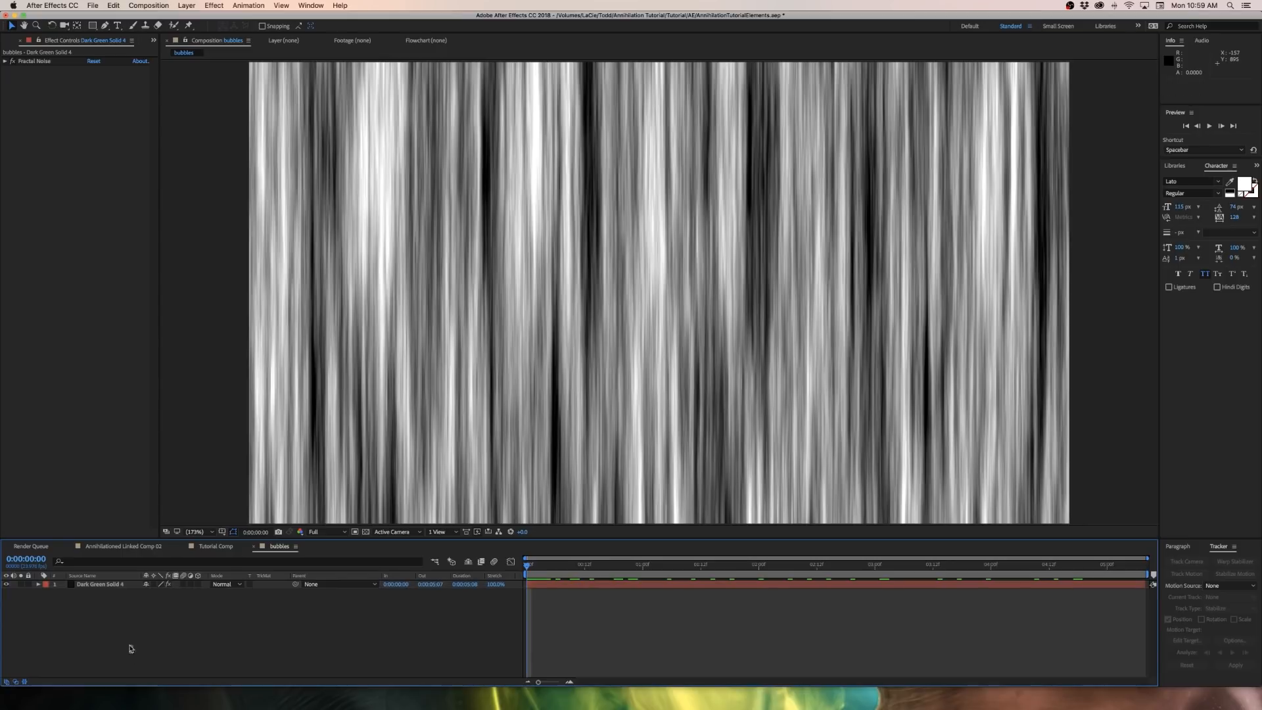
left_click(91, 587)
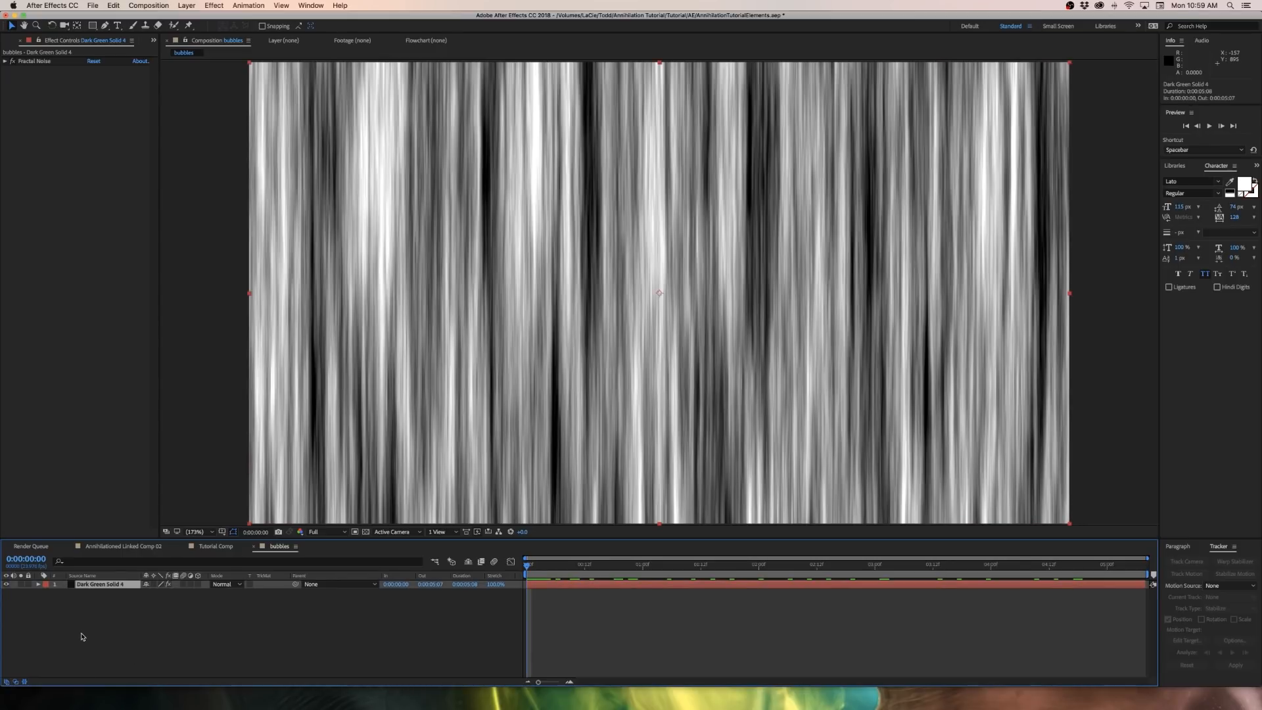
key("super+d")
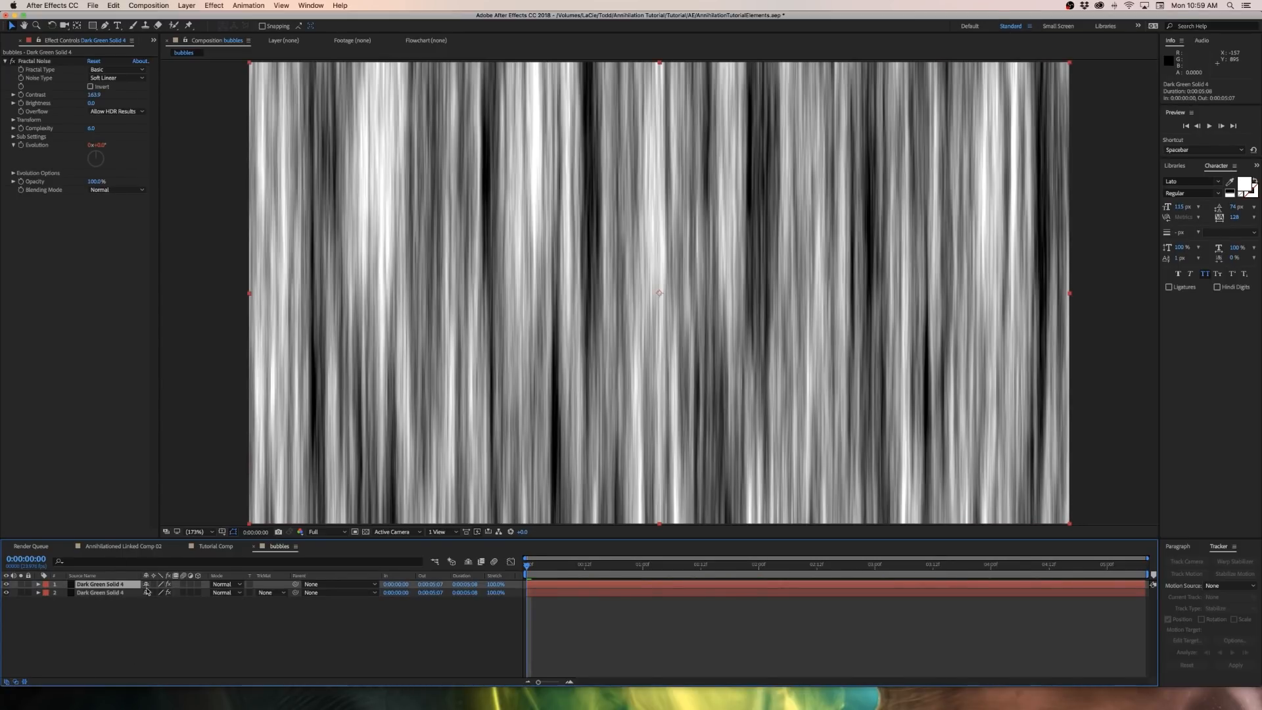
left_click(218, 5)
mouse_move(216, 99)
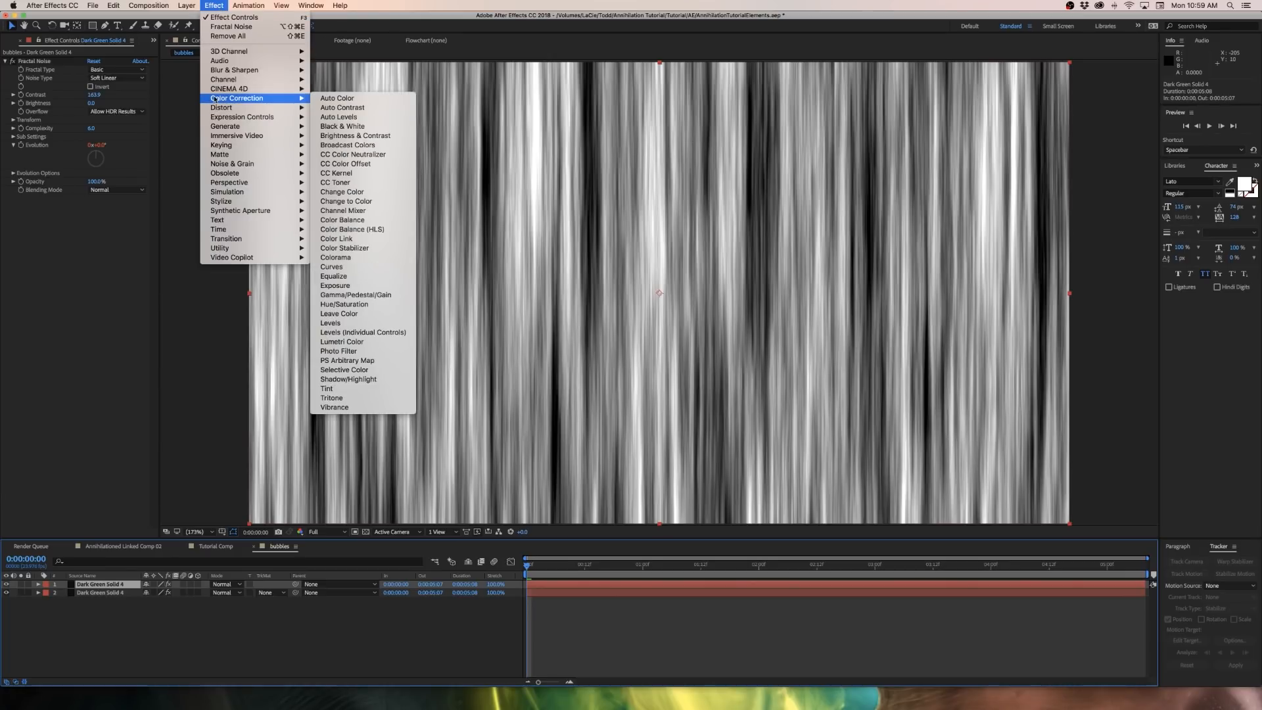
left_click(359, 258)
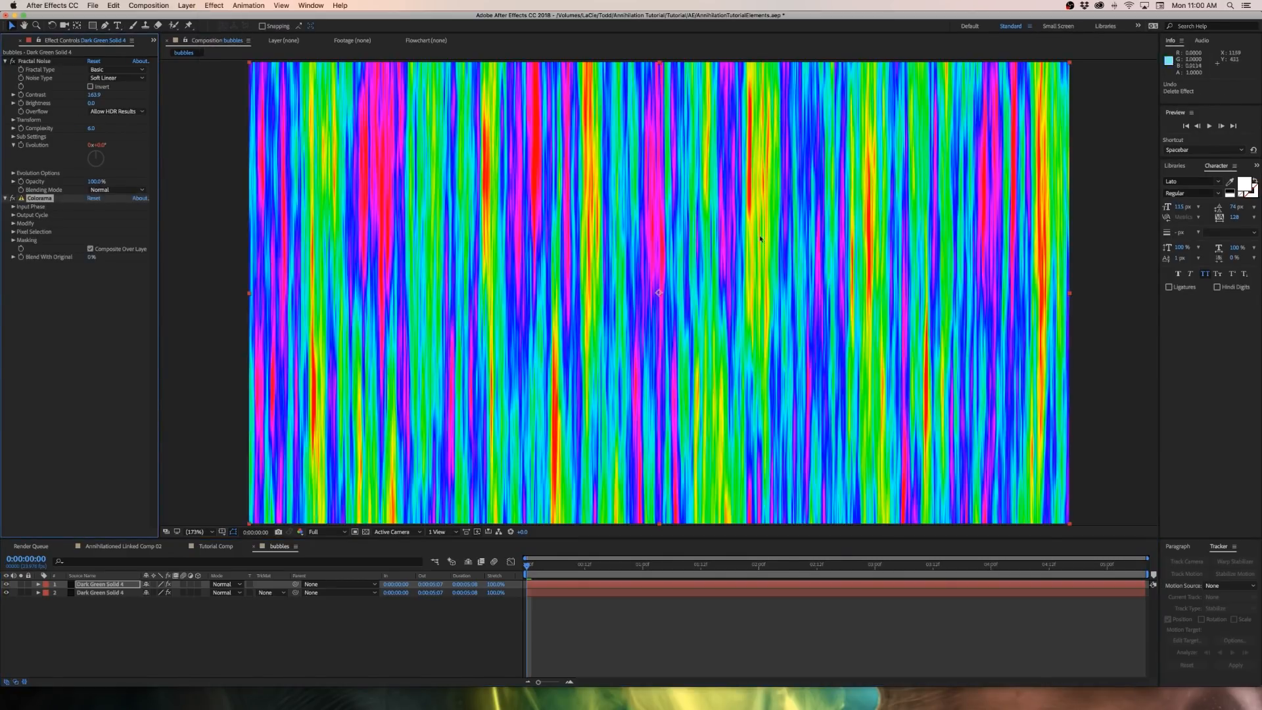
Remove the yellow, cyan and magenta stops from Colorama's Output Cycle, leaving only red, green and blue
left_click(92, 373)
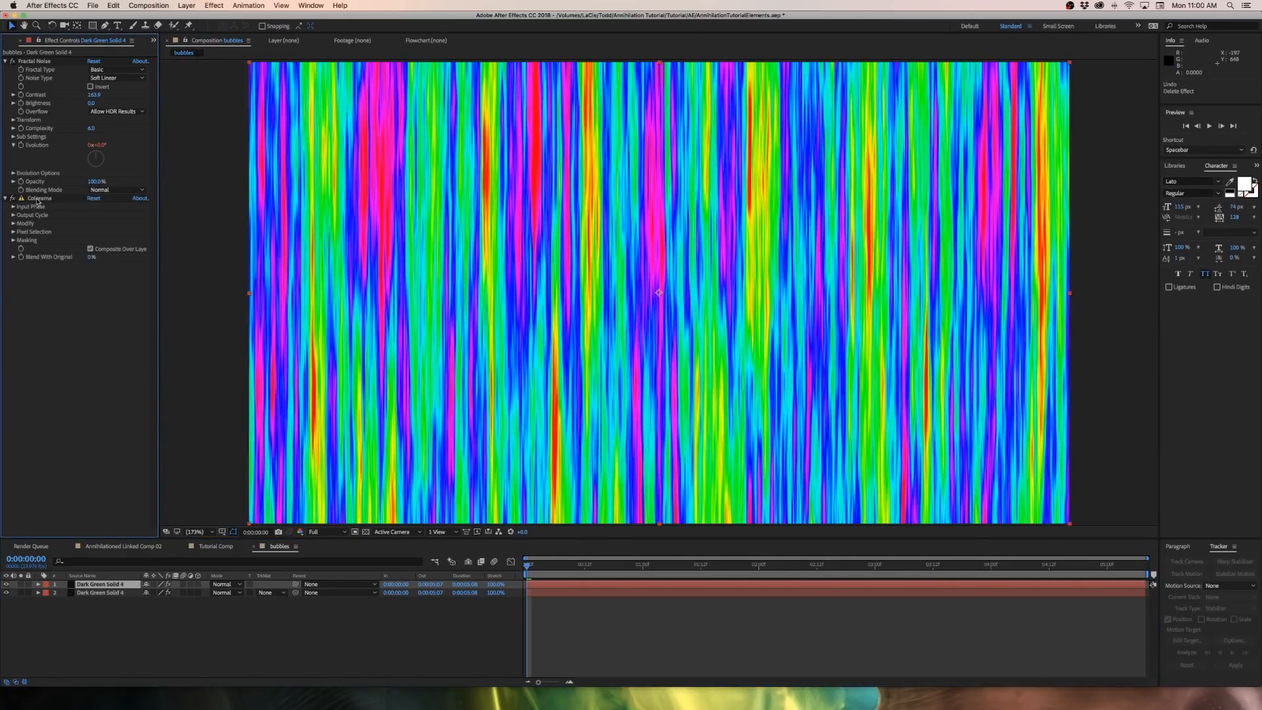
left_click(13, 215)
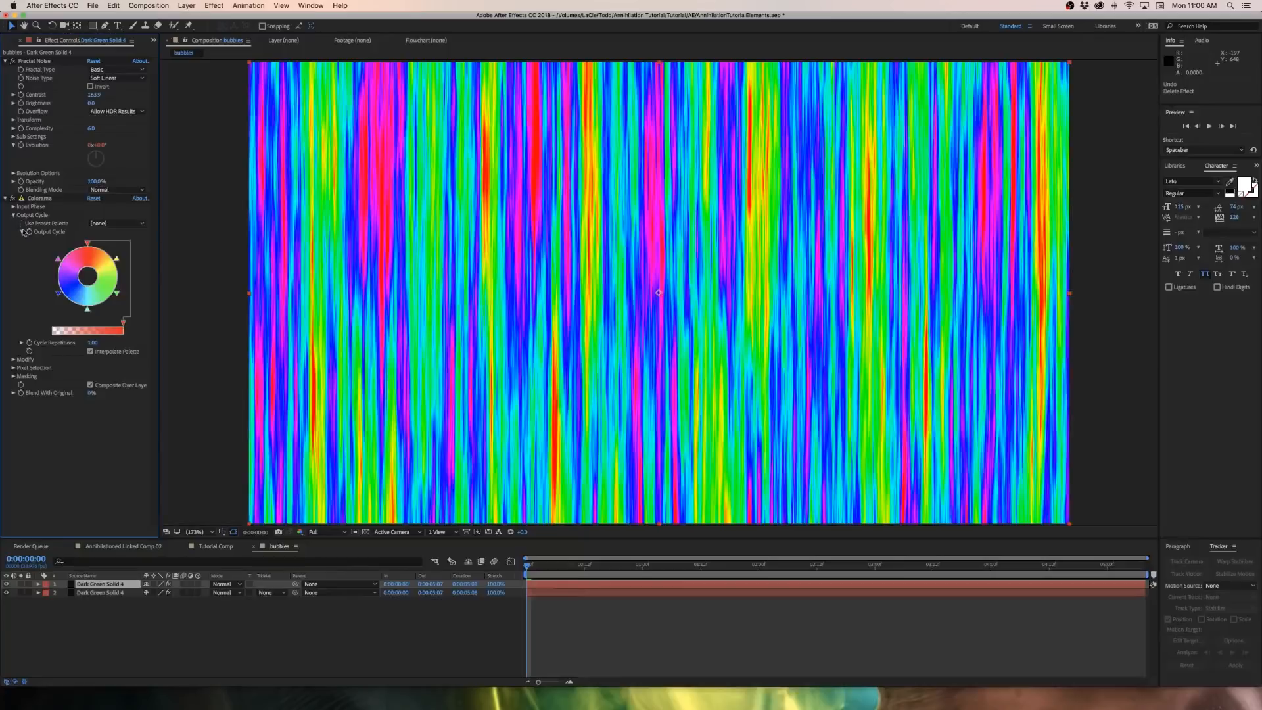
left_click_drag(117, 262, 191, 231)
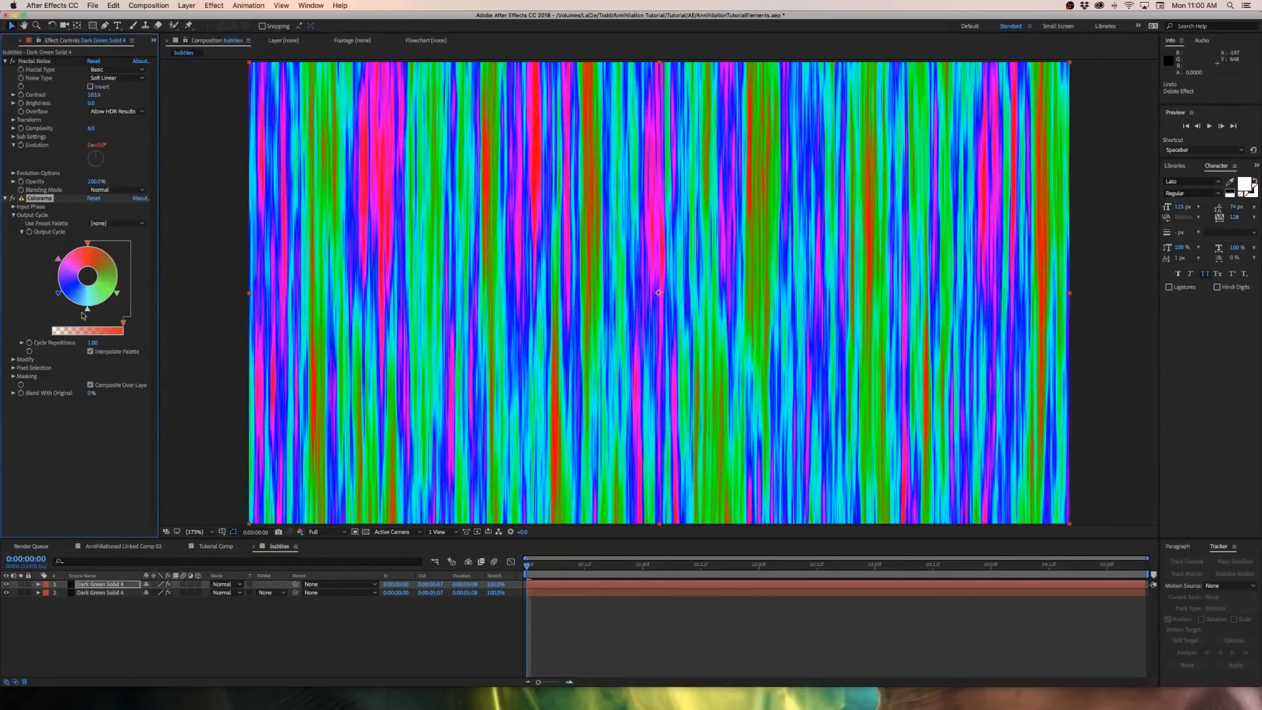
left_click_drag(87, 309, 87, 366)
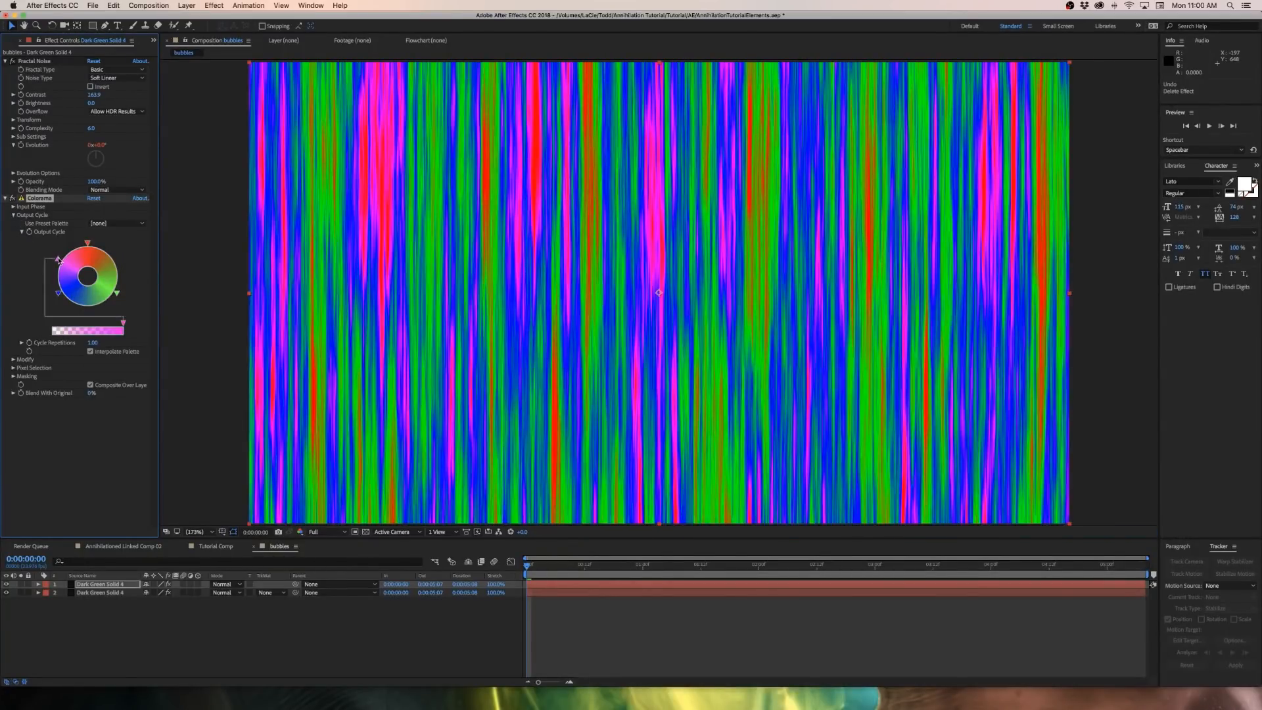
left_click_drag(59, 259, 29, 249)
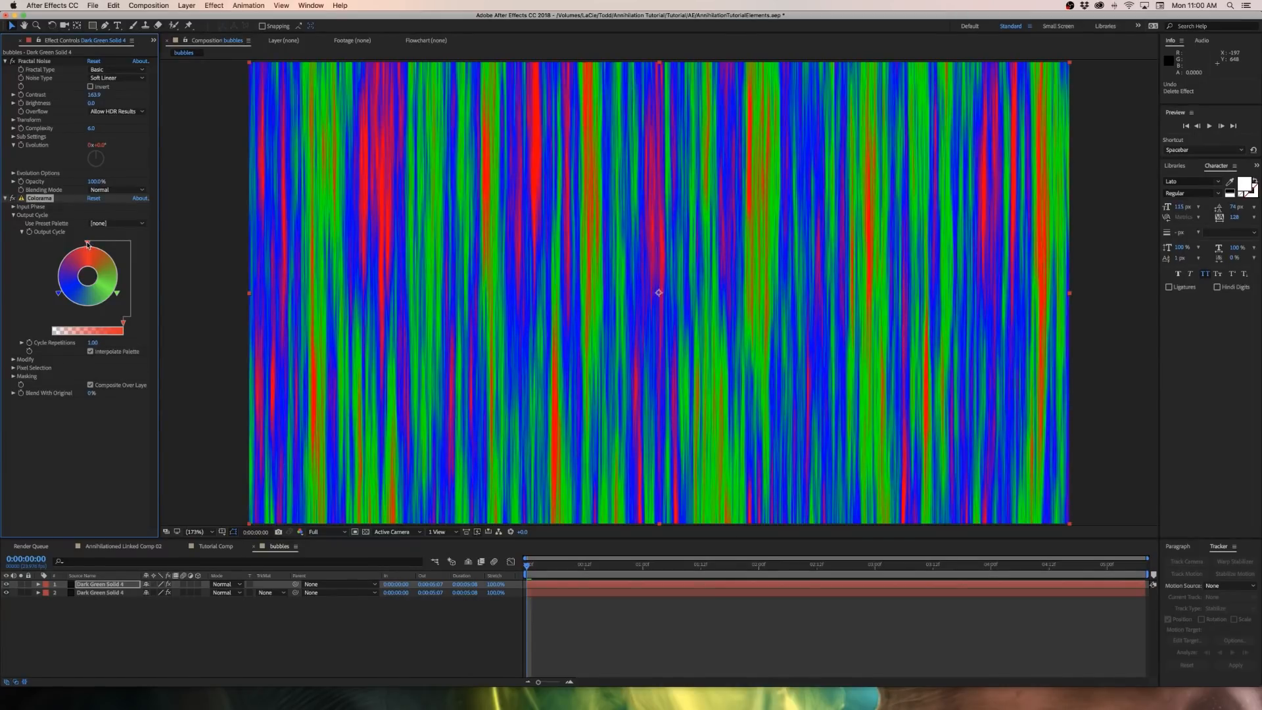
Recolour the Colorama output cycle's red, blue and green stops to pale pink, light blue and pale cream
double_click(89, 244)
left_click_drag(669, 149, 574, 180)
left_click_drag(569, 254, 543, 264)
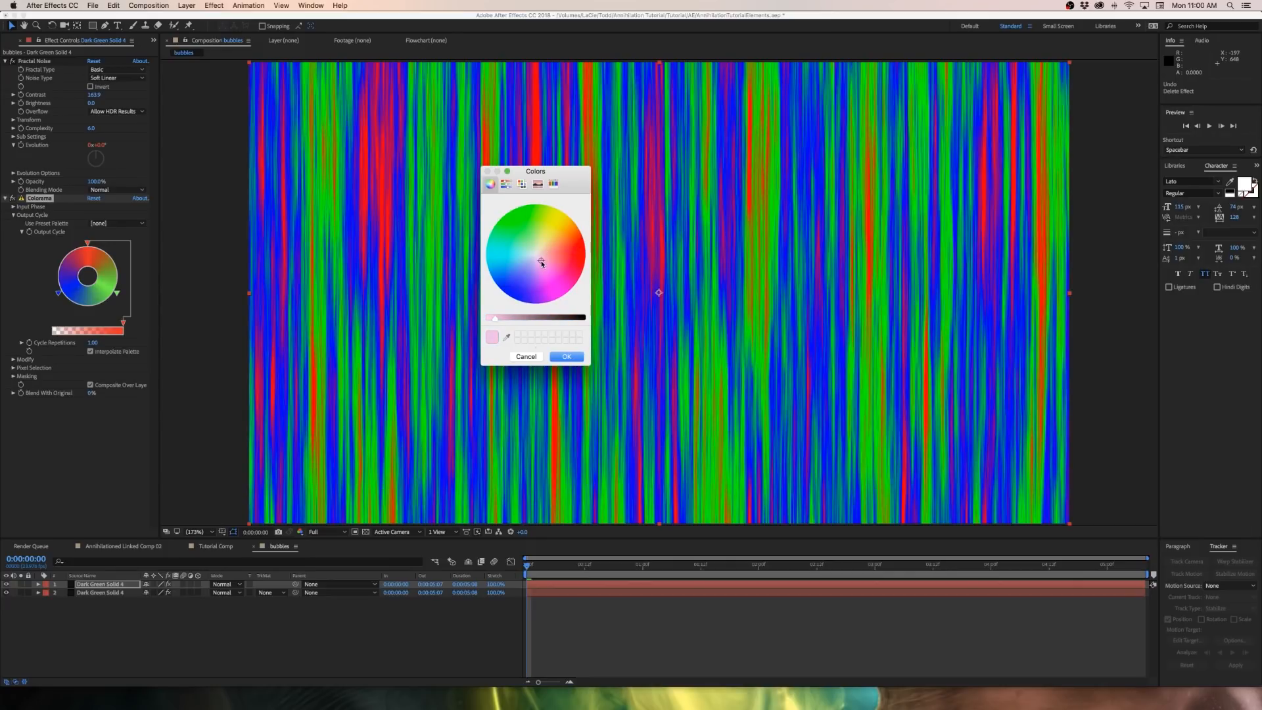
left_click(567, 357)
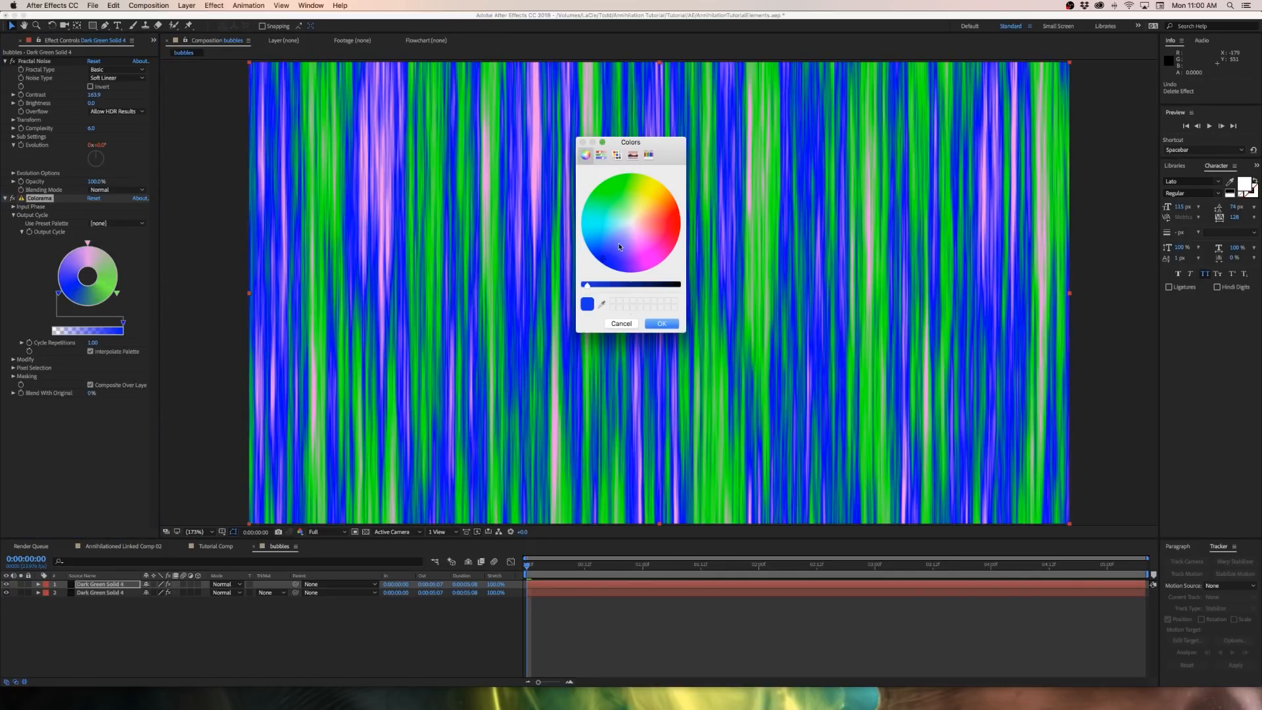
left_click_drag(620, 246, 619, 232)
left_click(662, 324)
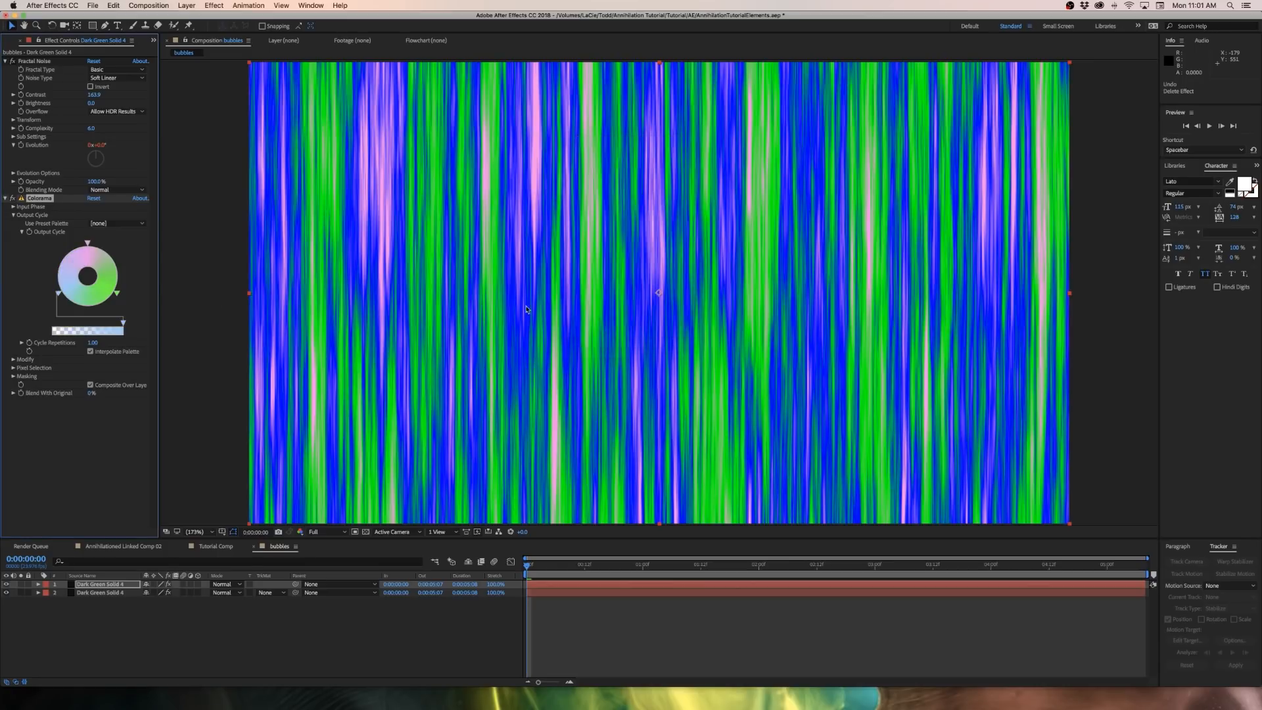
double_click(117, 294)
left_click_drag(621, 193, 635, 222)
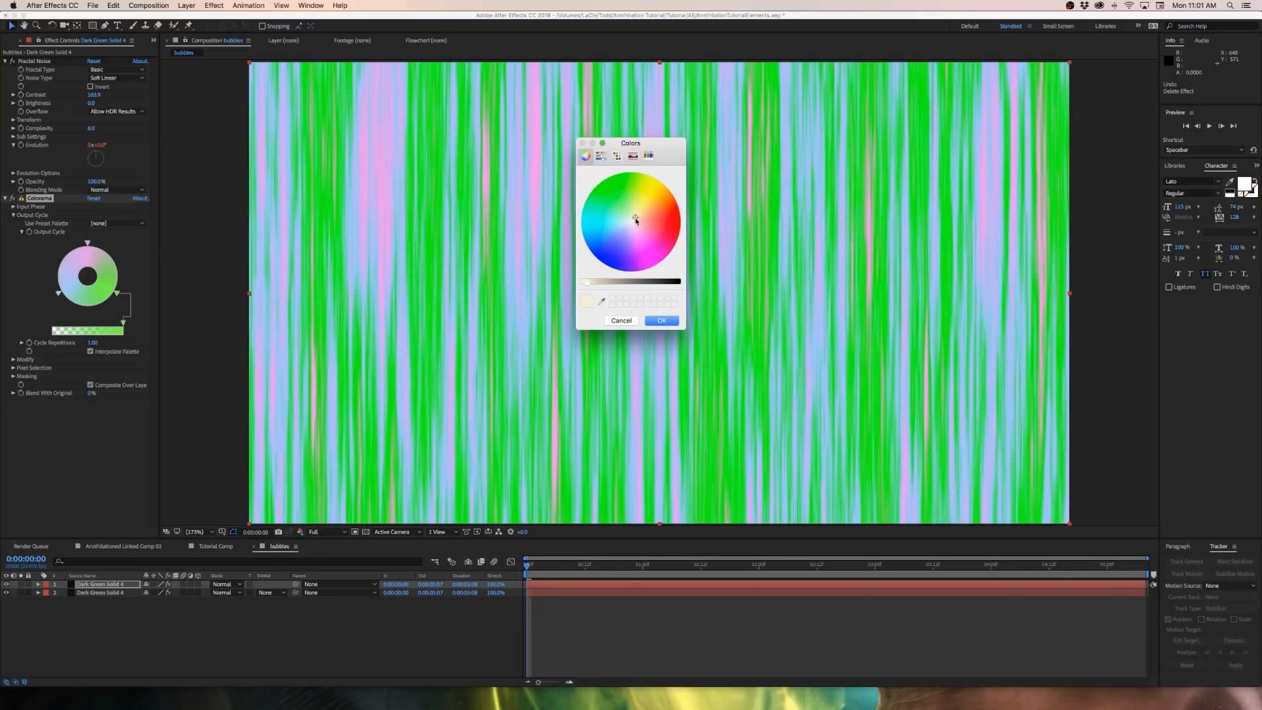
left_click(670, 321)
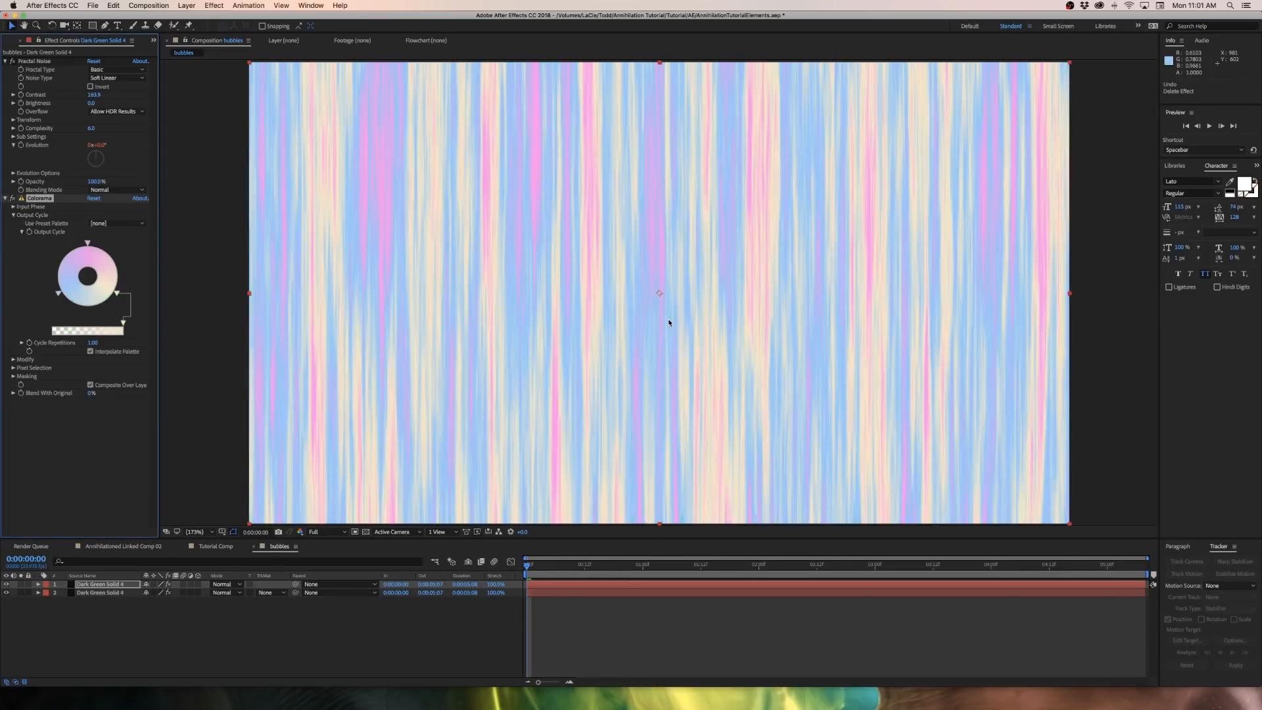
left_click(67, 444)
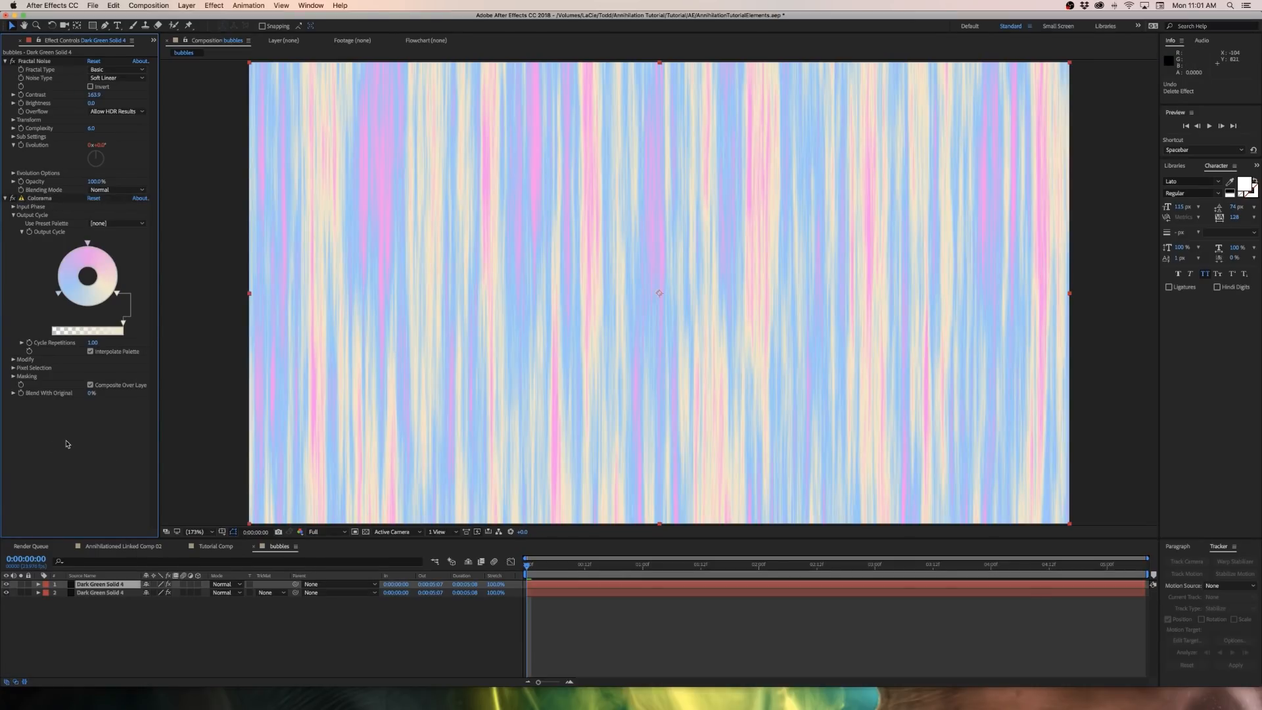
left_click(5, 198)
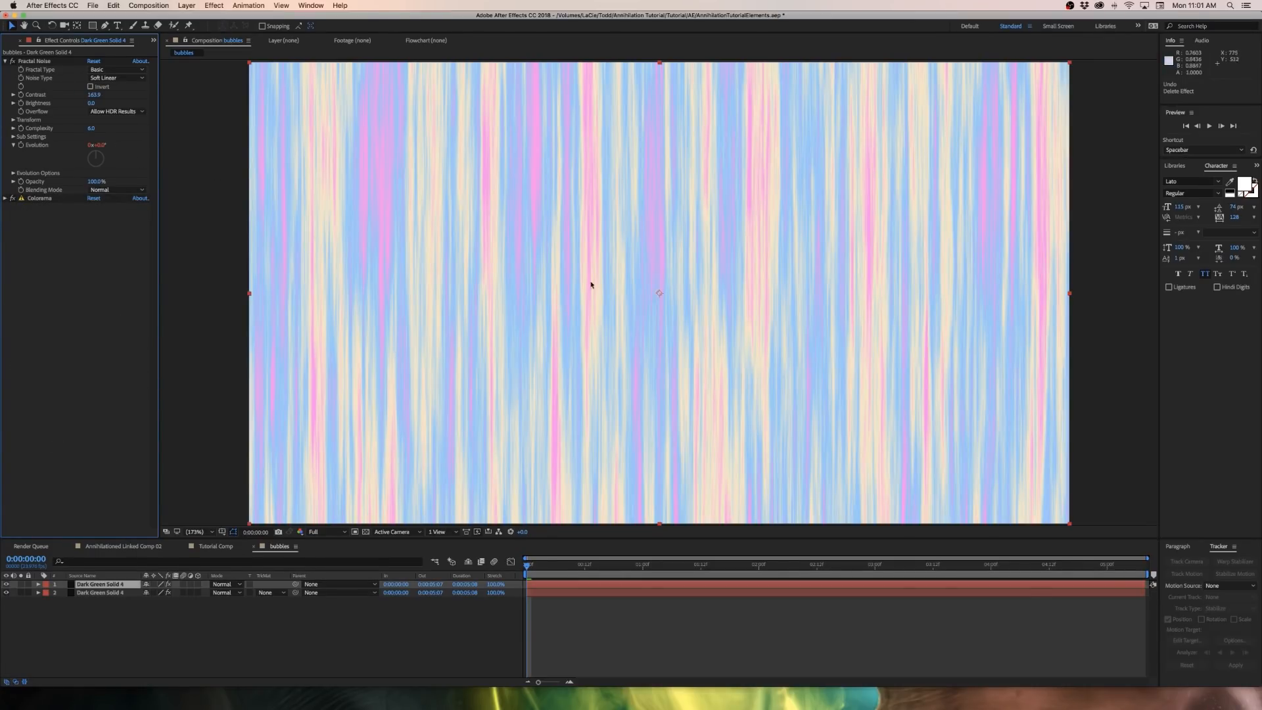
Increase the upper solid's Fractal Noise Scale Width to about 133
left_click(14, 120)
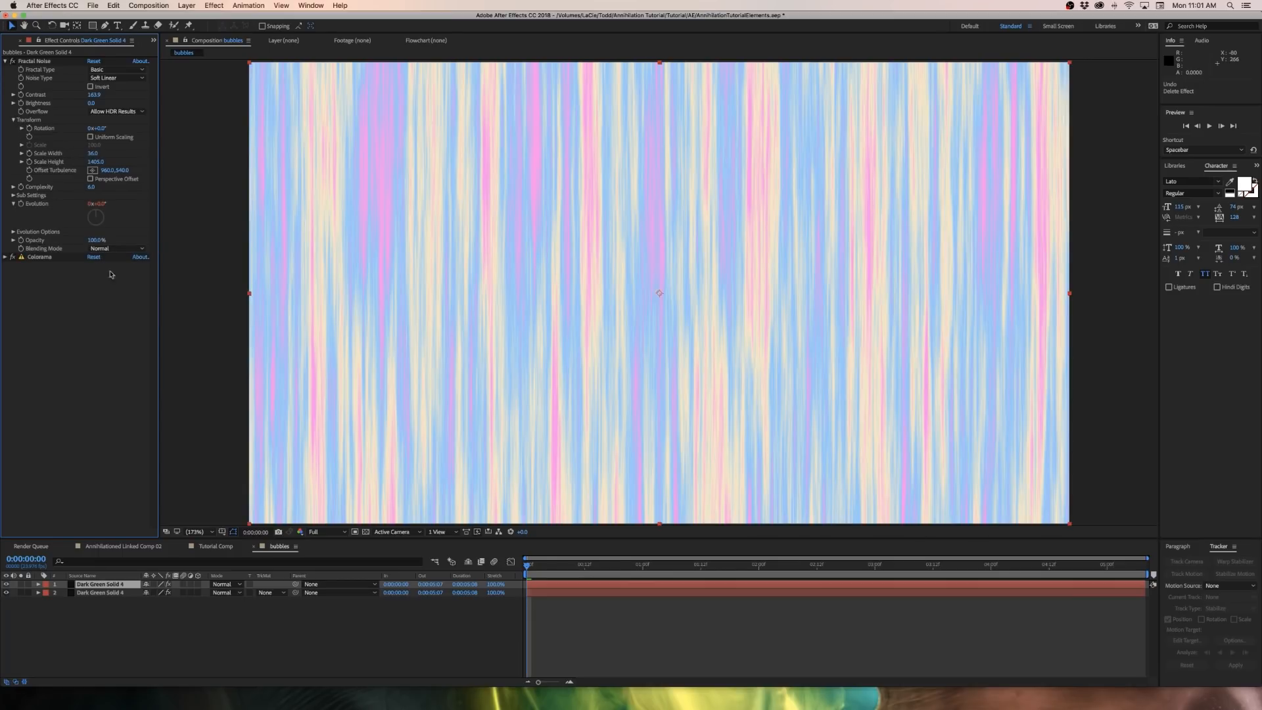
left_click_drag(93, 153, 132, 152)
left_click(21, 230, "alt")
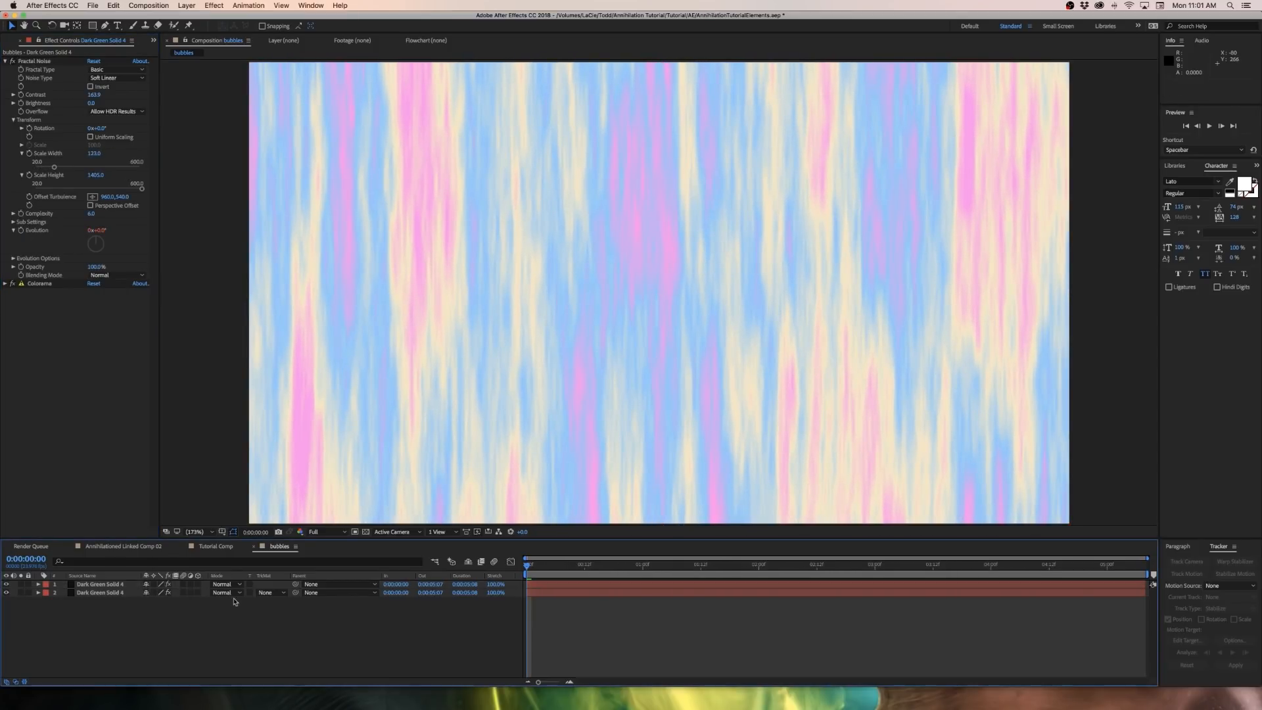
Set the upper solid's blending mode to Hard Light and preview the animation
left_click(128, 585)
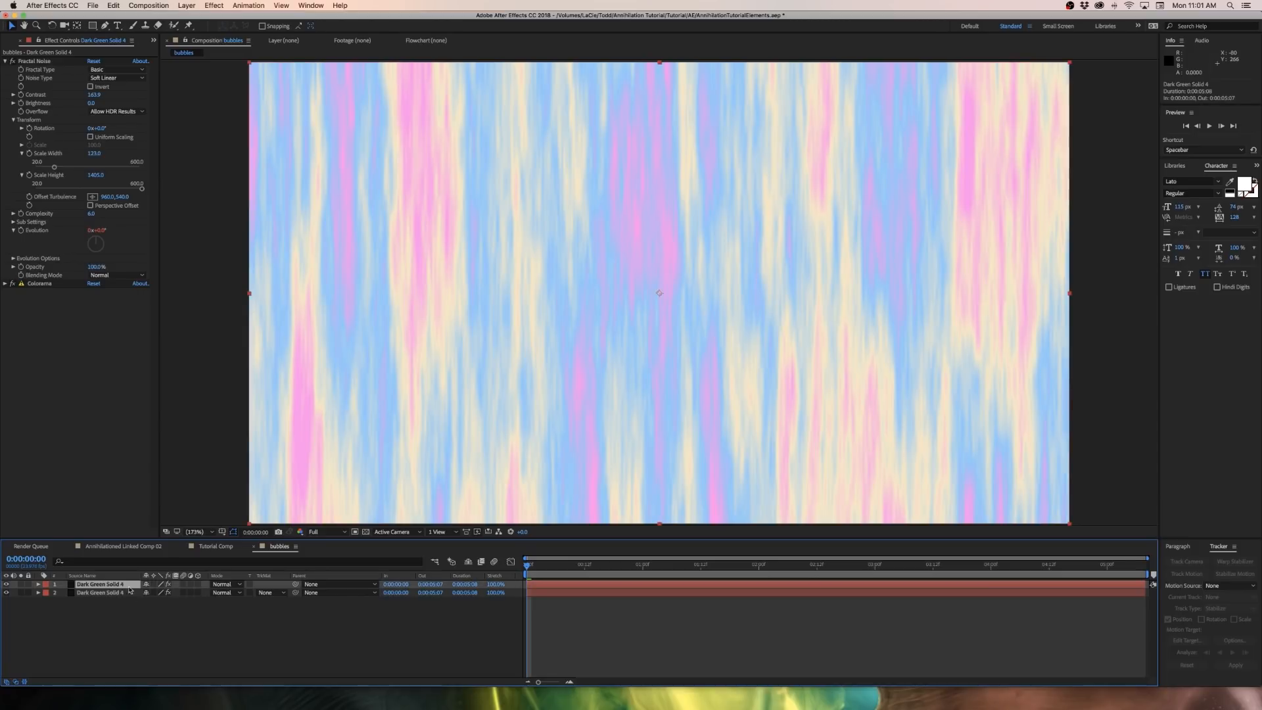
left_click(224, 583)
left_click(238, 497)
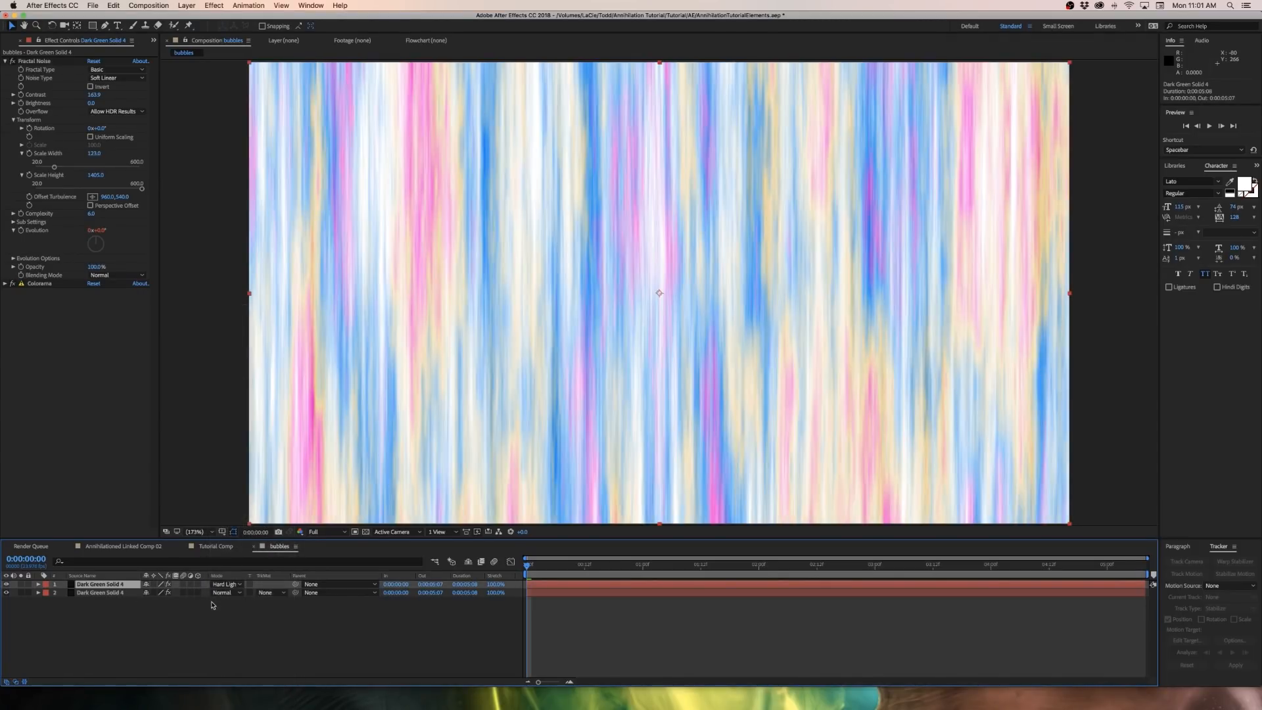
left_click(196, 629)
key("space")
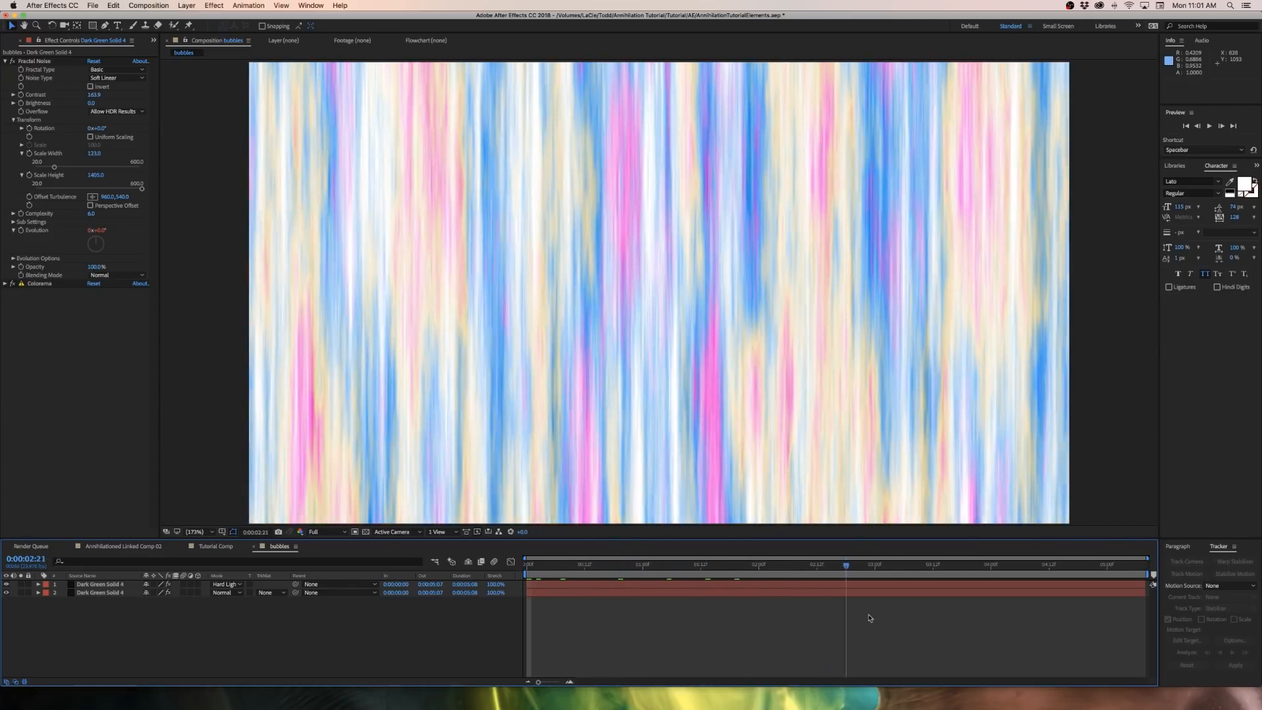
key("space")
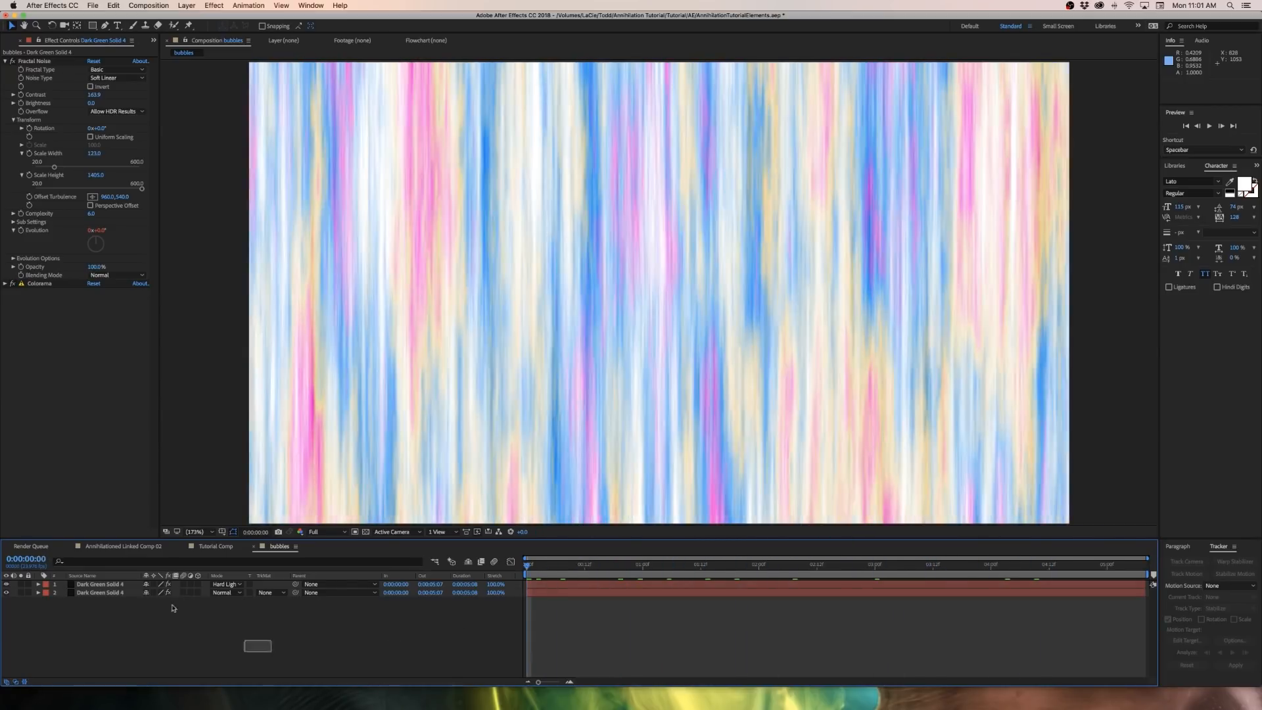
Add an adjustment layer above both noise solids and apply Turbulent Displace to it
right_click(117, 640)
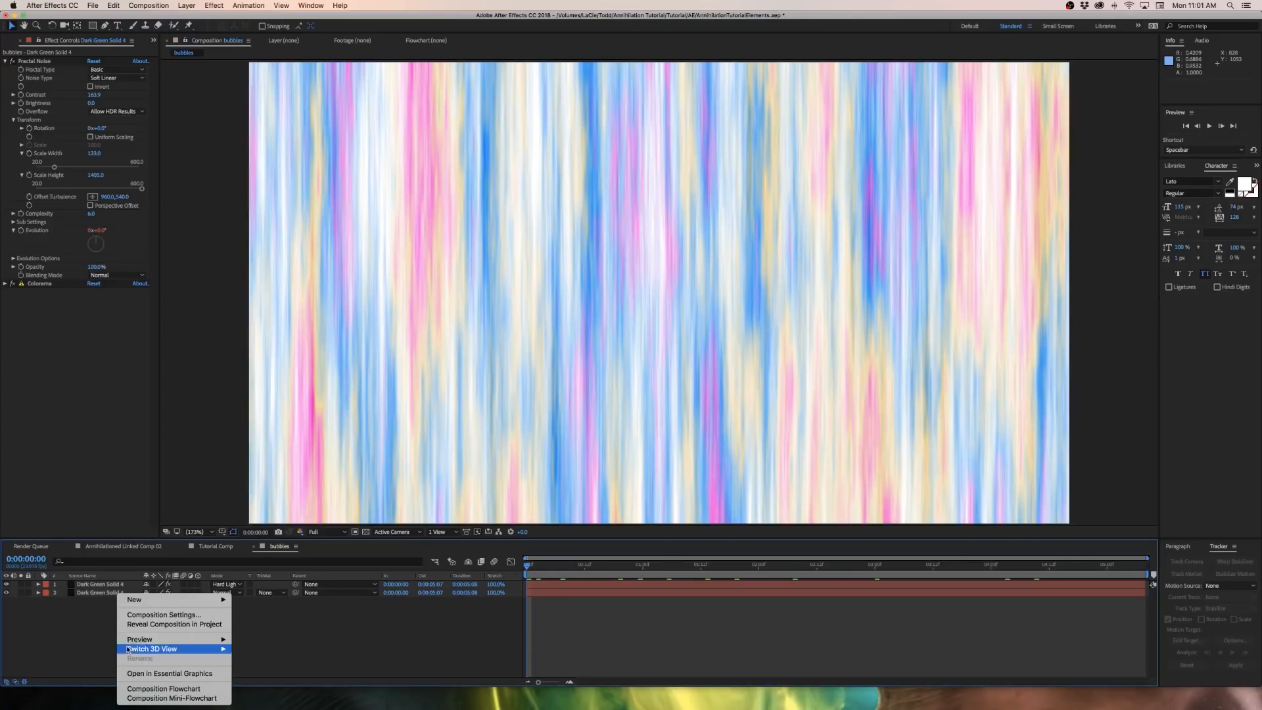
mouse_move(135, 599)
left_click(263, 671)
left_click(214, 6)
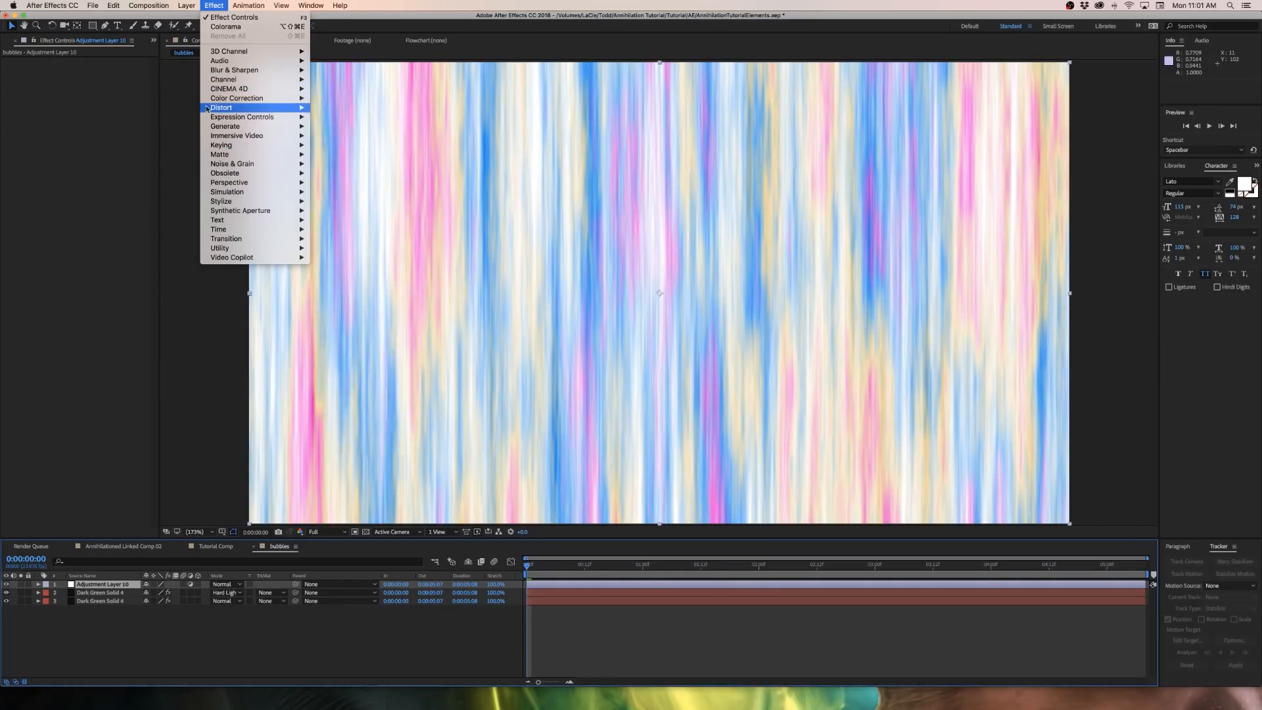
mouse_move(230, 107)
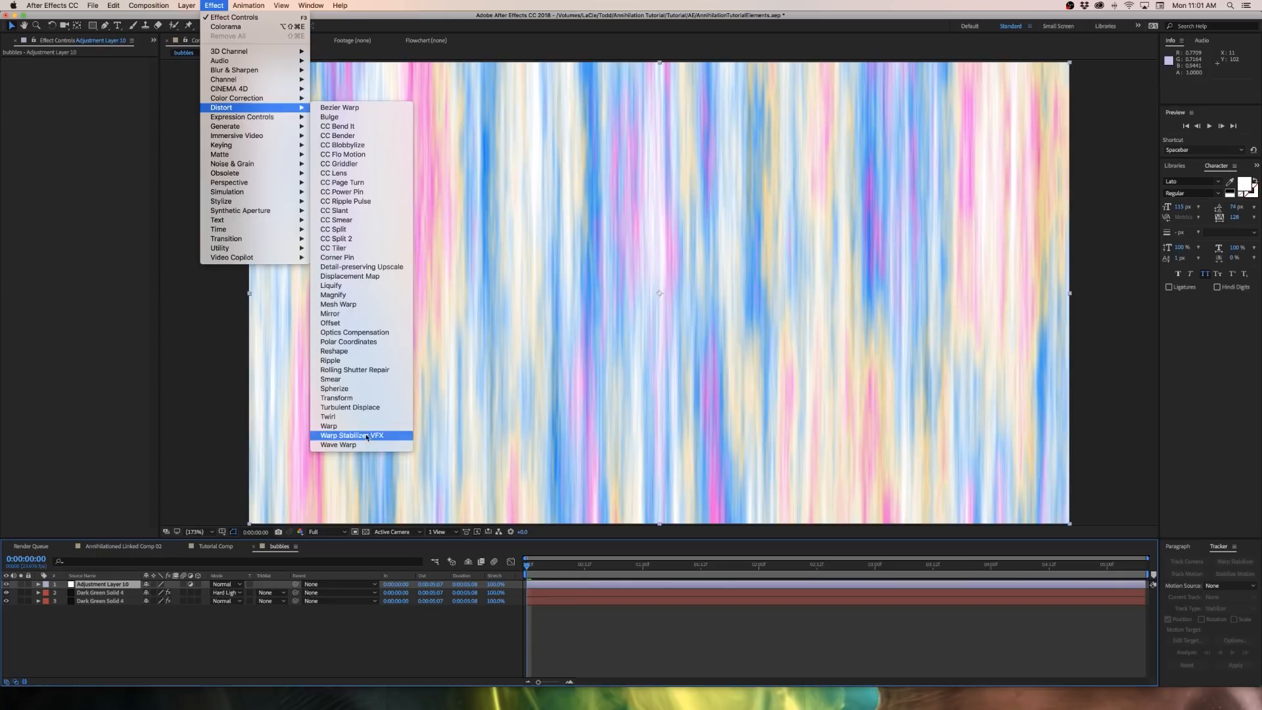
left_click(350, 407)
Set the Turbulent Displace Amount to about 217 and its Size to about 124
left_click_drag(532, 568, 728, 594)
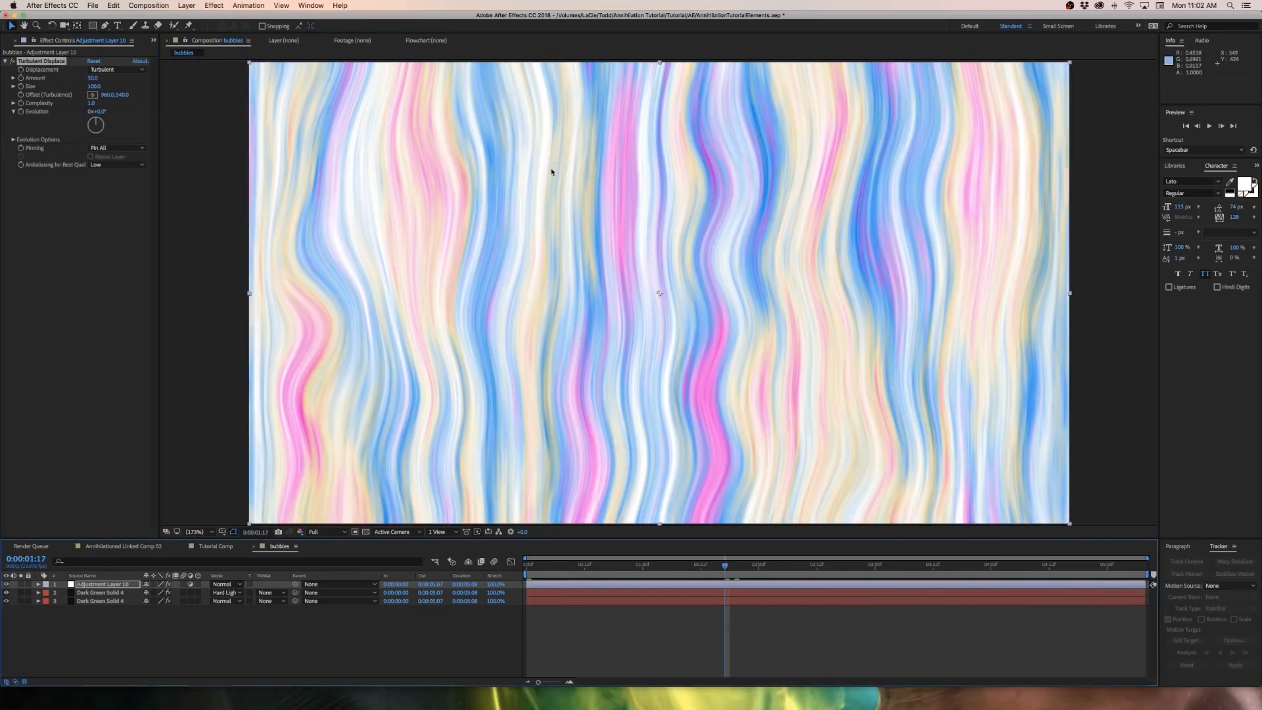
left_click_drag(93, 78, 130, 78)
mouse_move(96, 87)
left_mouse_down()
mouse_move(123, 92)
mouse_move(83, 96)
left_mouse_up()
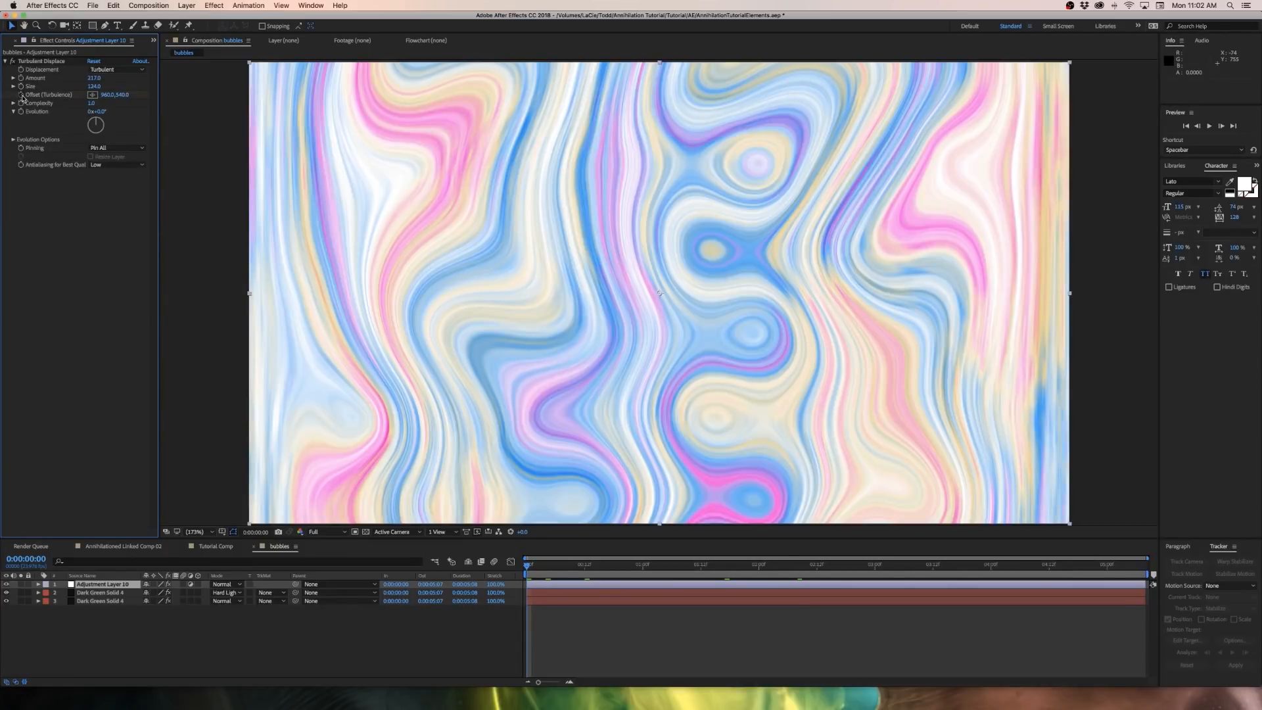
Keyframe the Turbulent Displace Offset at the first frame and at 0:00:05:07, moving the end offset upward
left_click(21, 96)
left_click_drag(528, 567, 1145, 566)
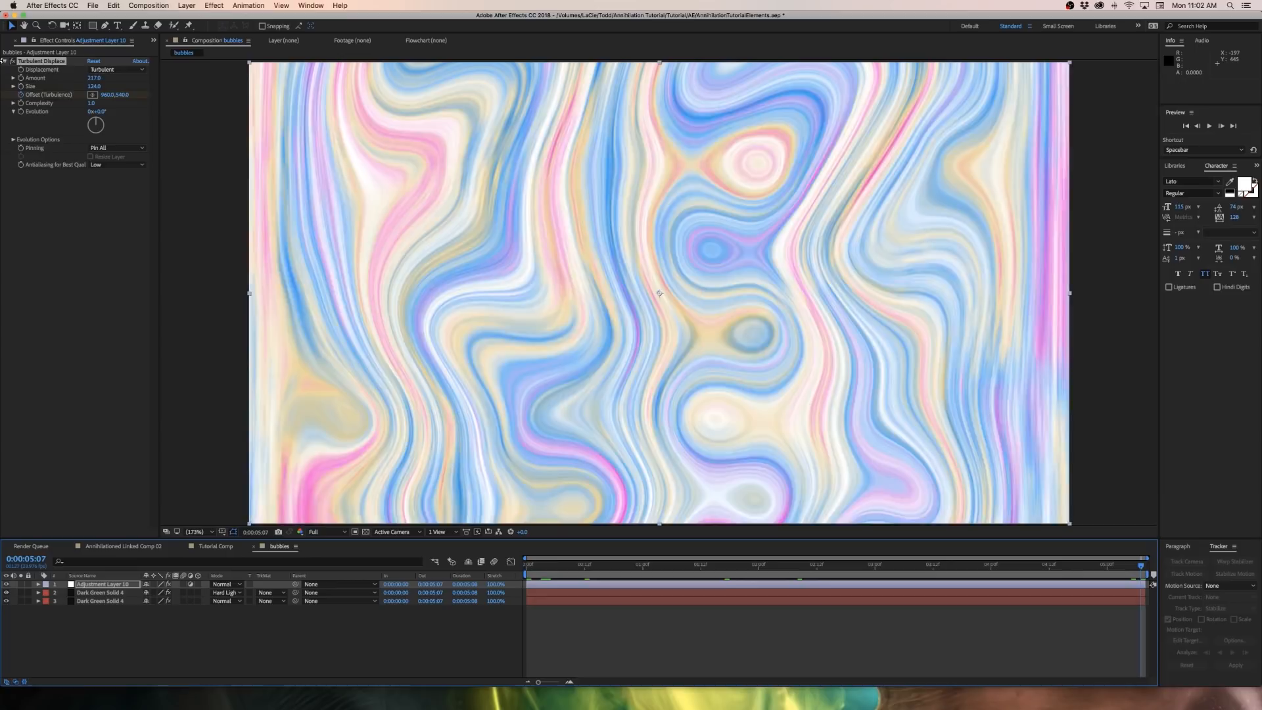
left_click_drag(126, 97, 1, 114)
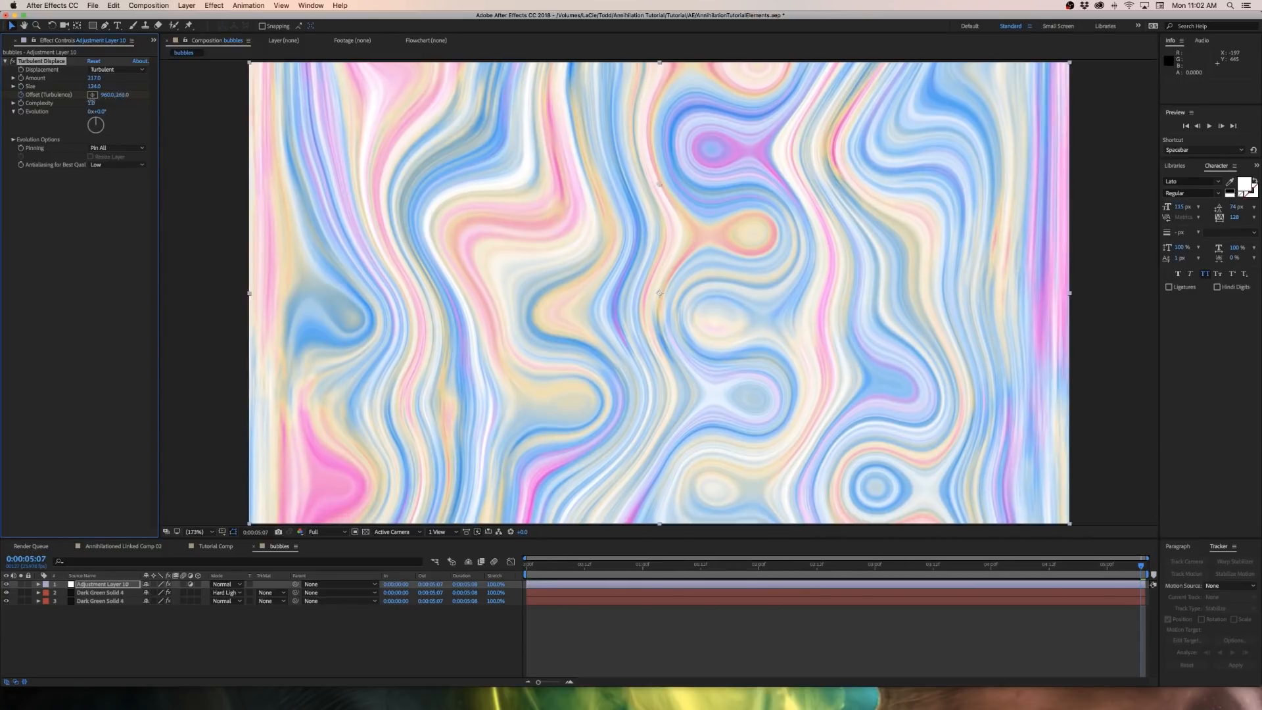
Drive the Turbulent Displace Evolution with a time-based expression
left_click(196, 656)
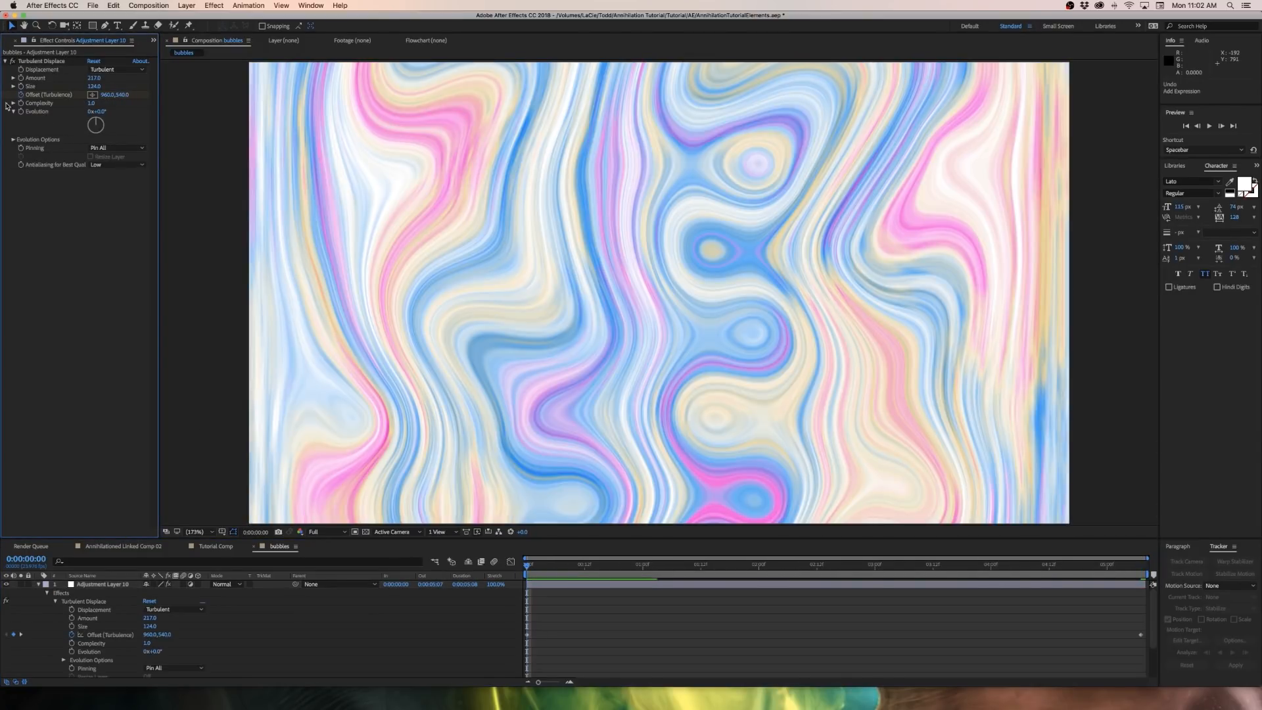
left_click(21, 112, "alt")
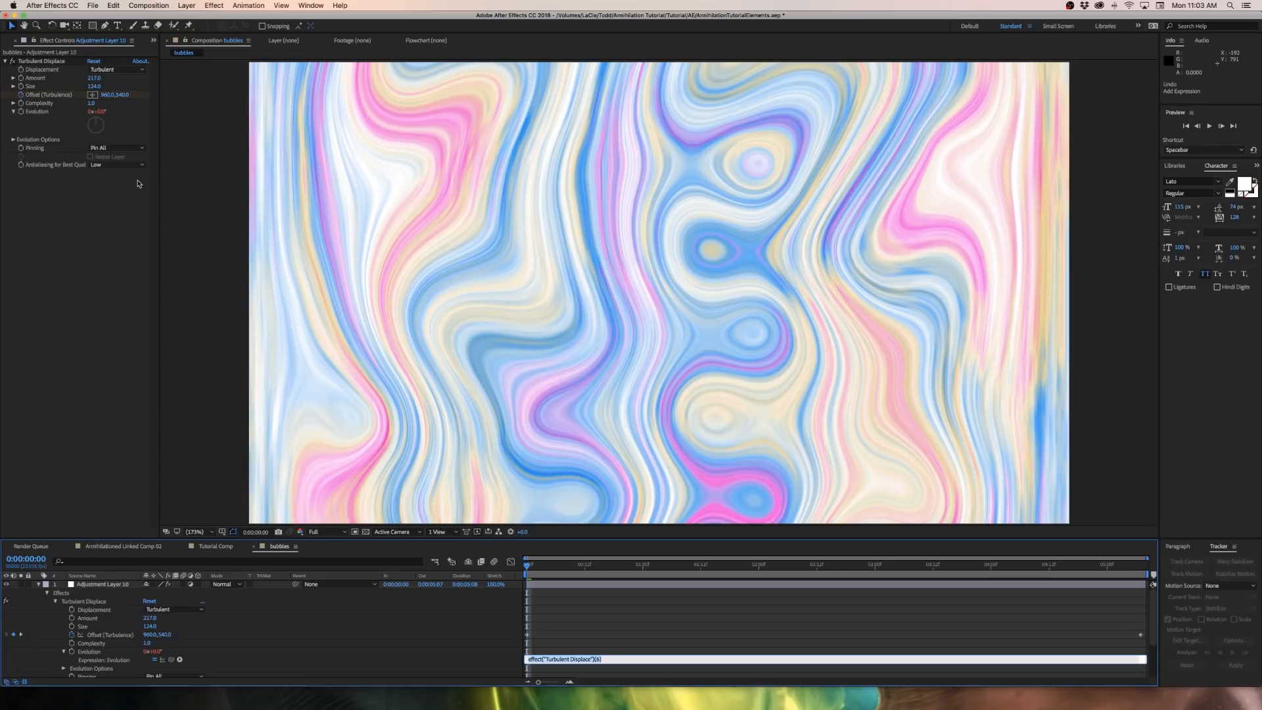
type("tim")
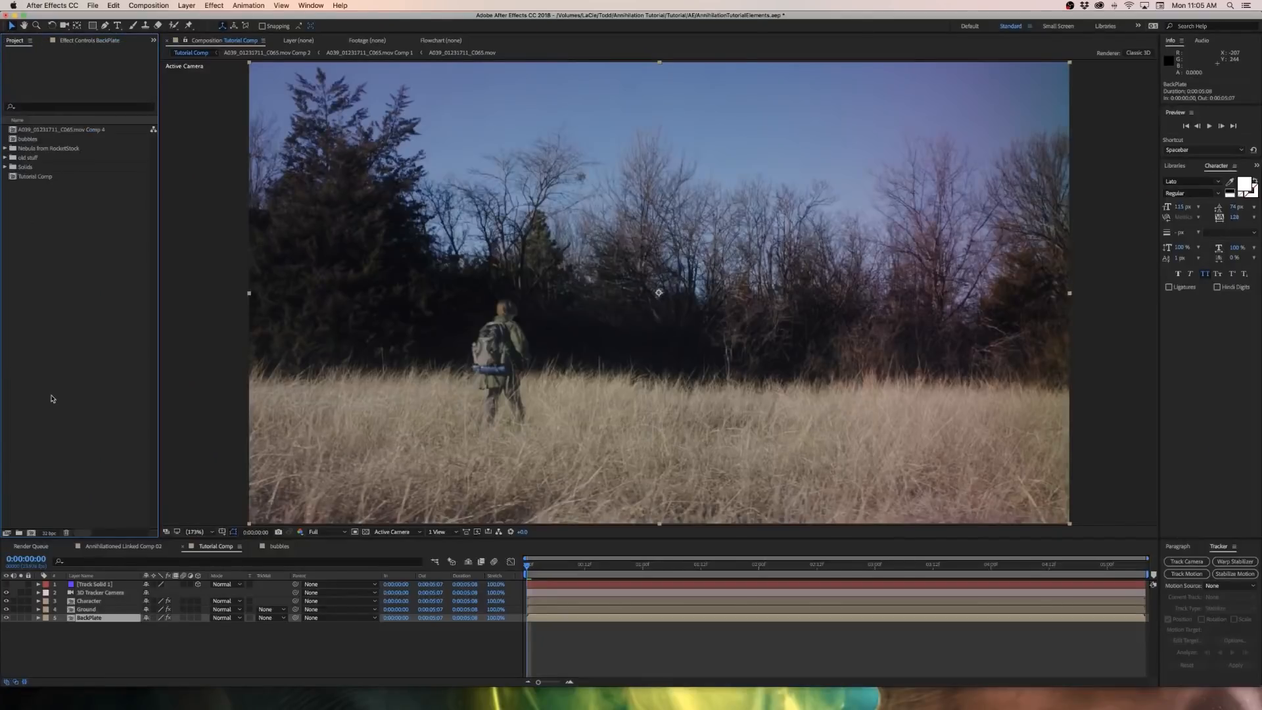
Place the bubbles composition in Tutorial Comp between the Ground and BackPlate layers
left_click(28, 141)
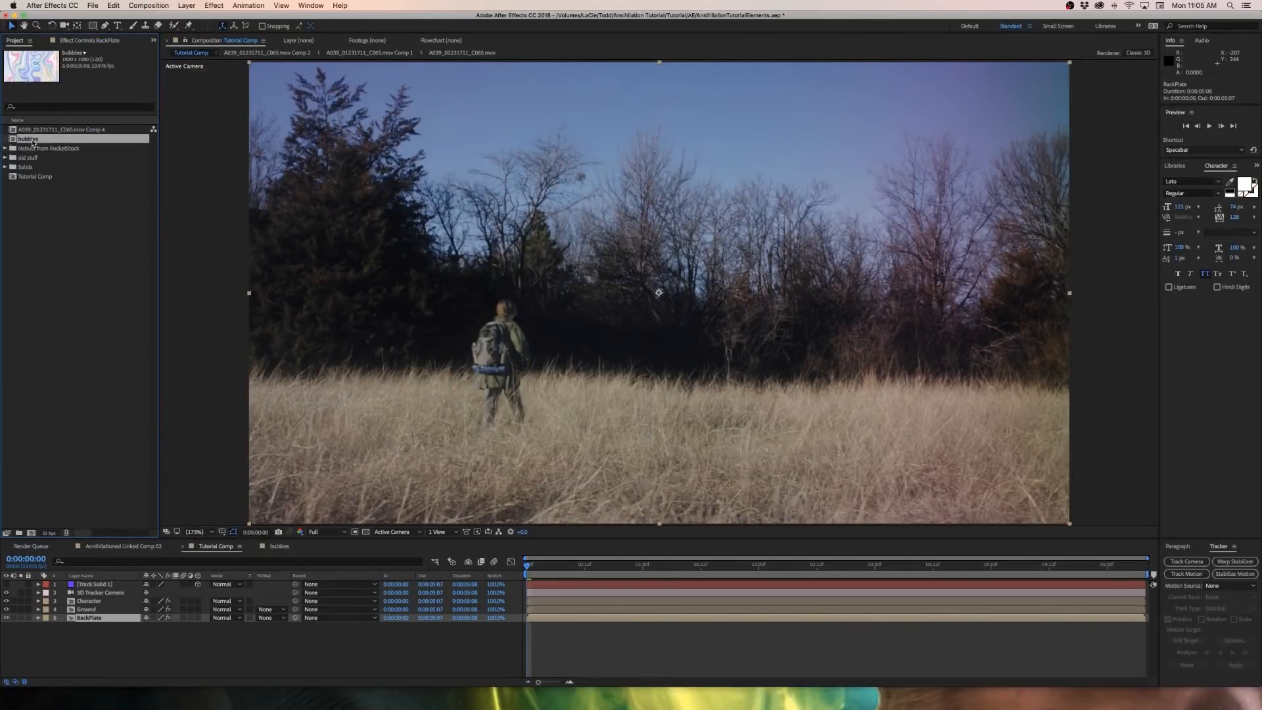
left_click_drag(32, 142, 84, 618)
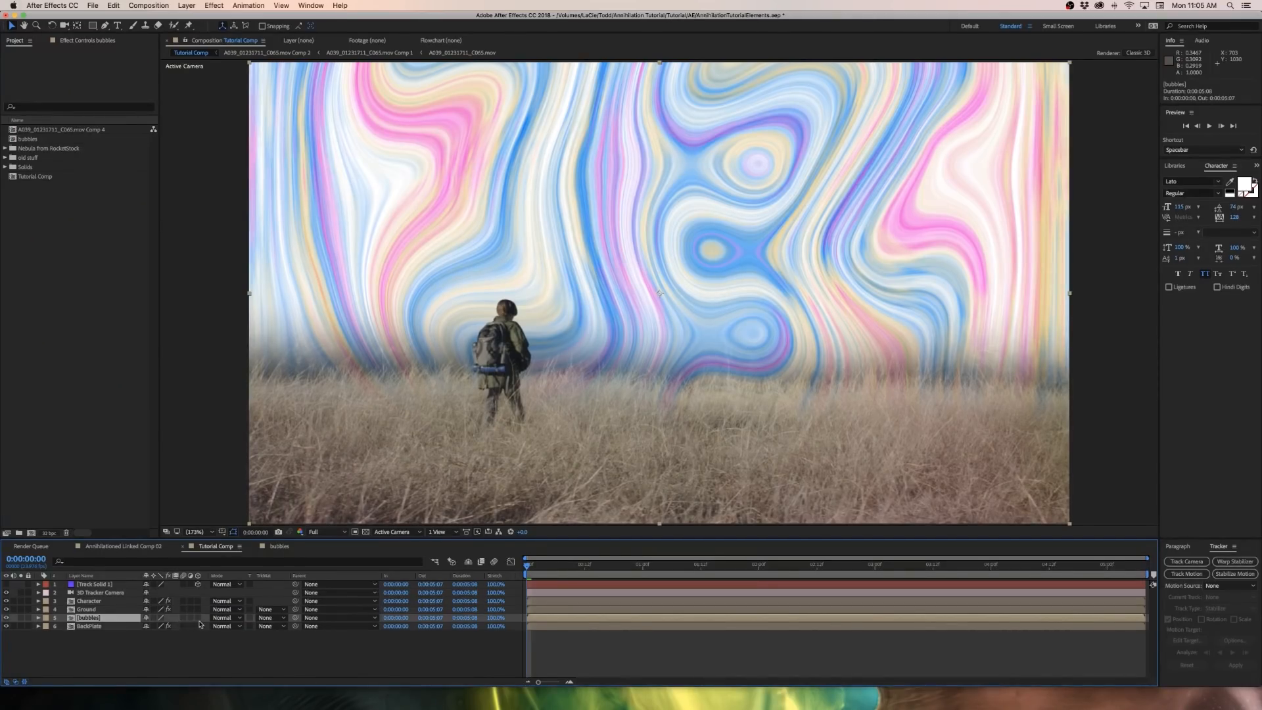
Make the bubbles layer 3D and paste the Track Solid 1 position onto its Position property
left_click(198, 618)
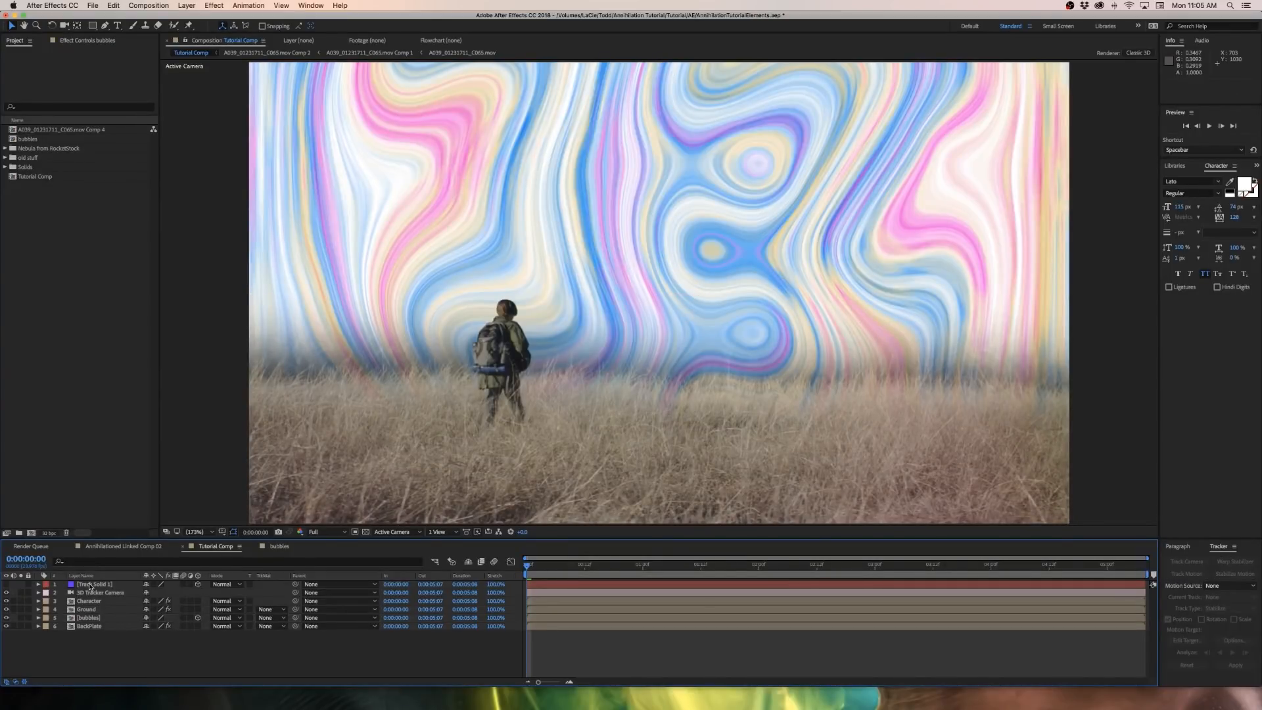
left_click(117, 585)
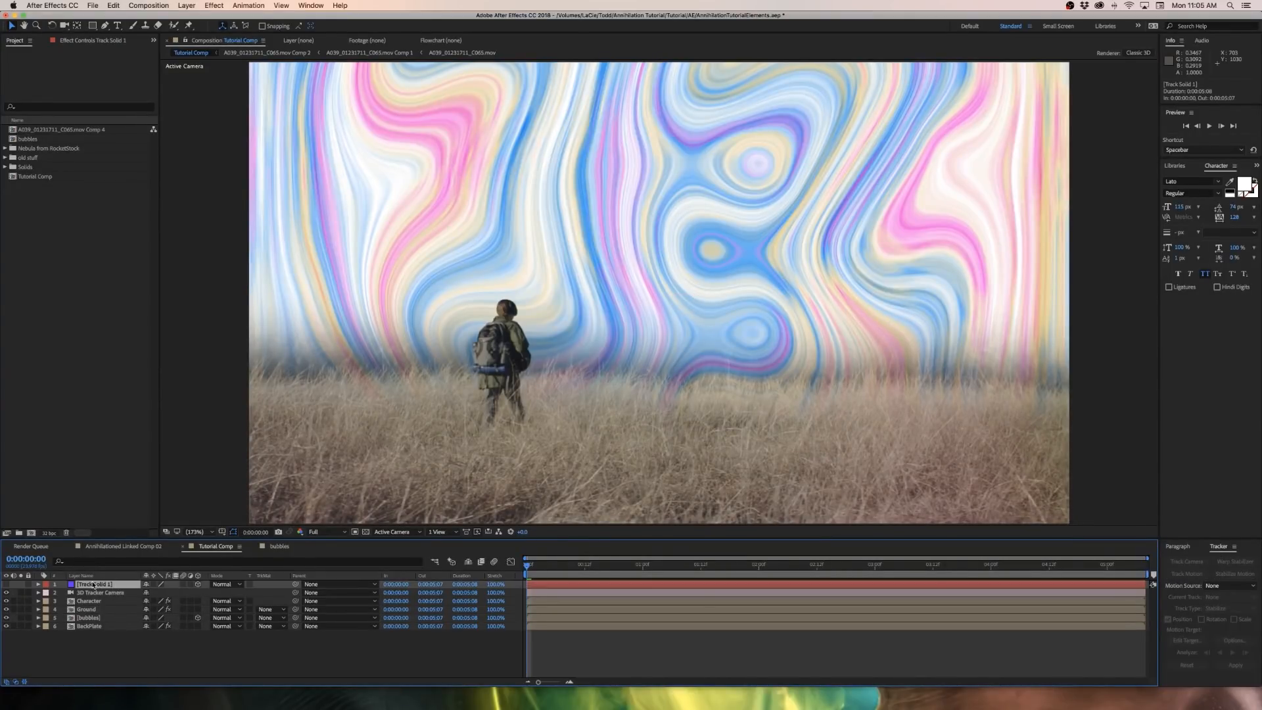
key("p")
left_click(88, 594)
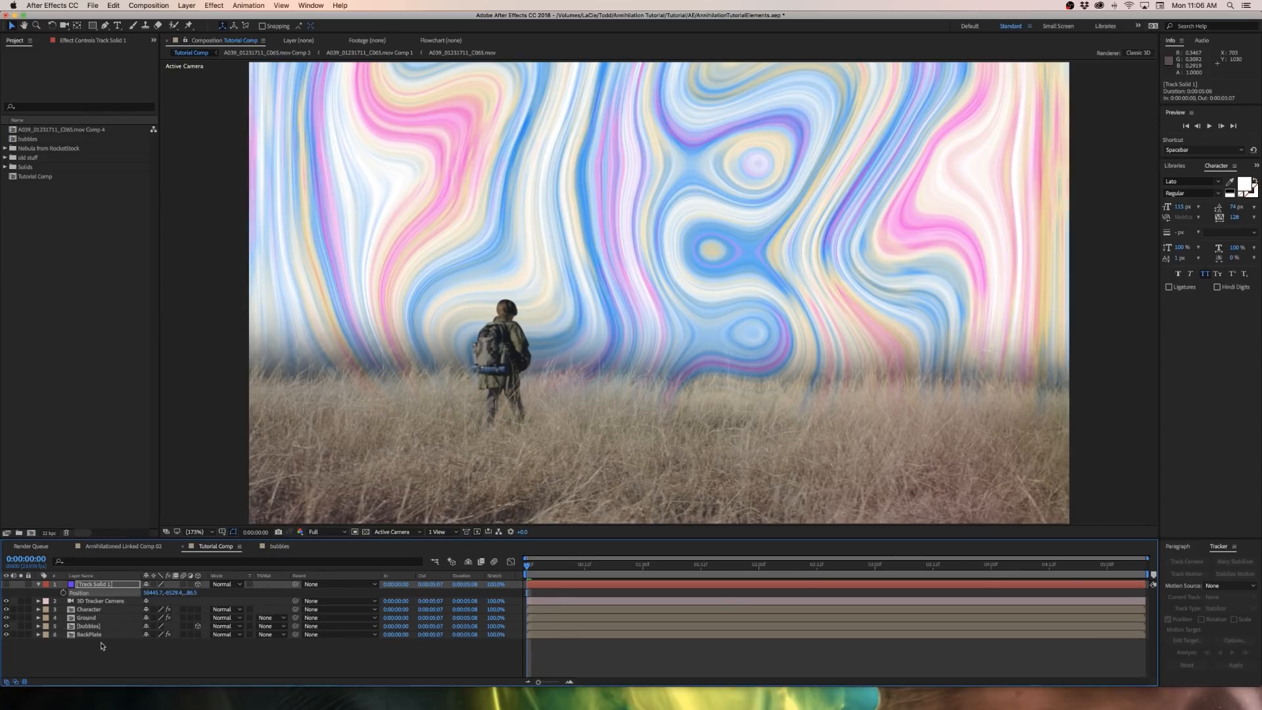
left_click(90, 626)
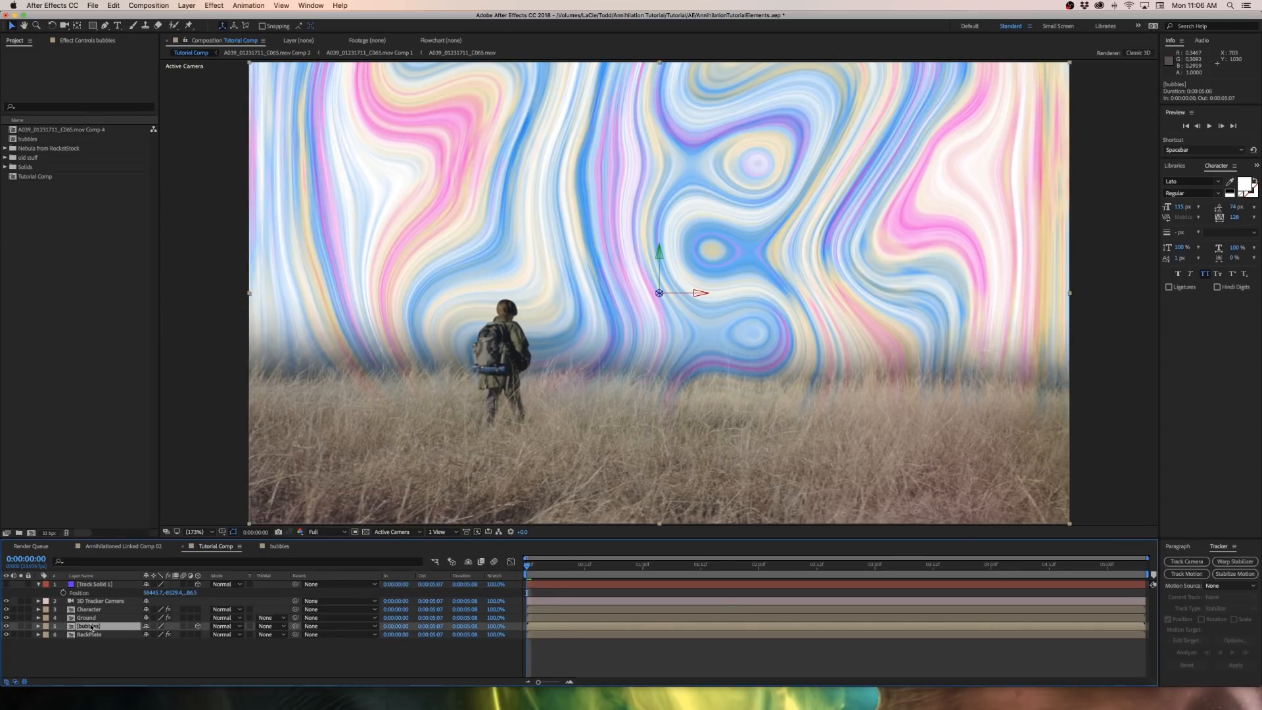
key("p")
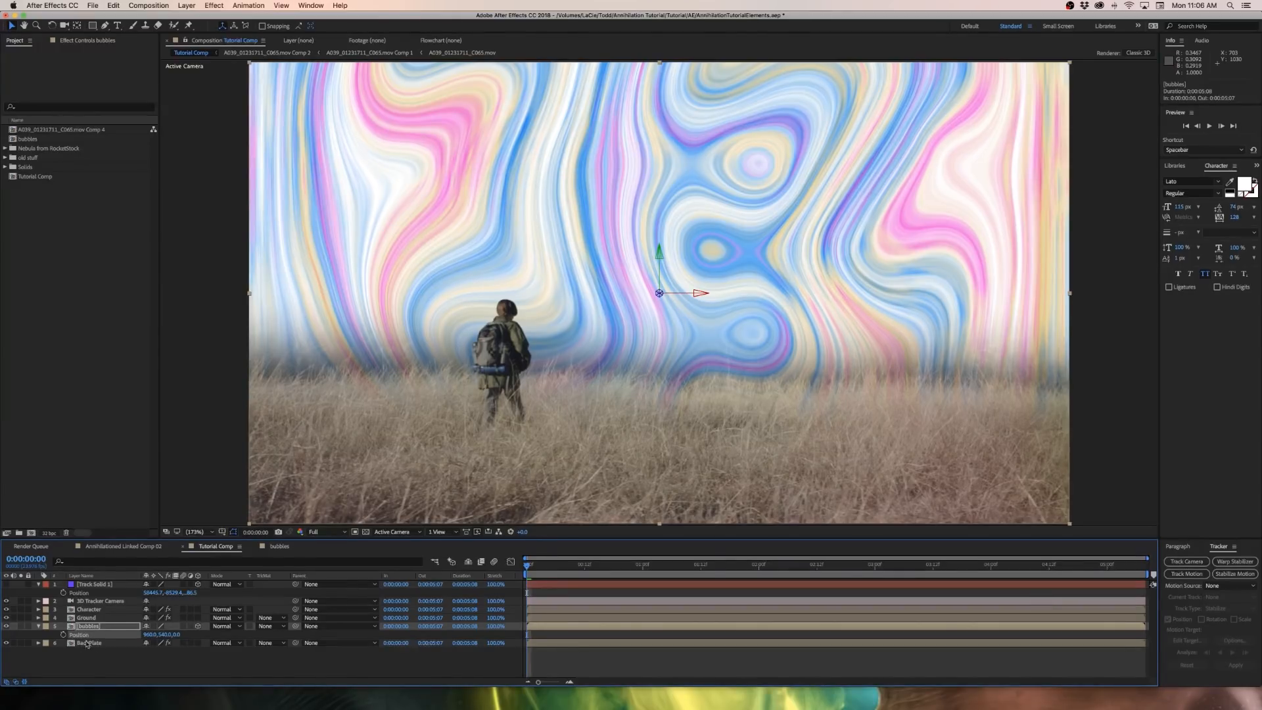
key("super+v")
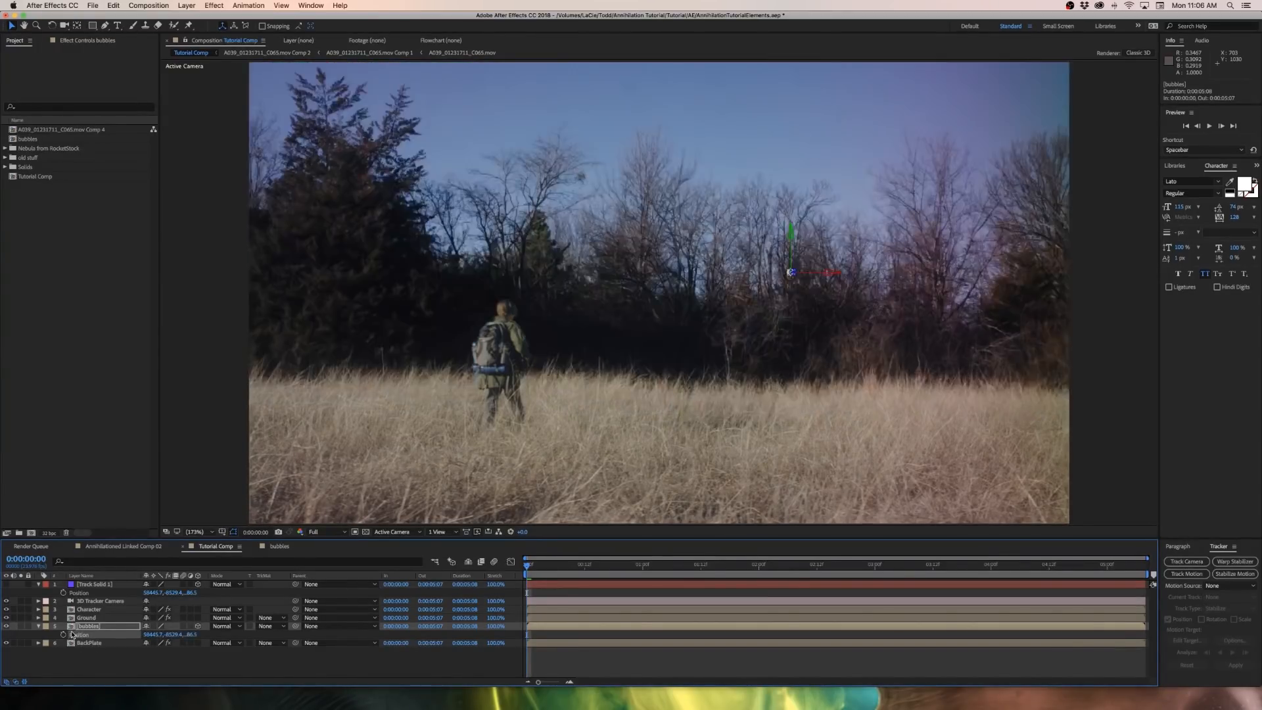
Scale up the bubbles layer until it spans the tree line beside the character, and reveal its rotation properties
left_click(783, 264)
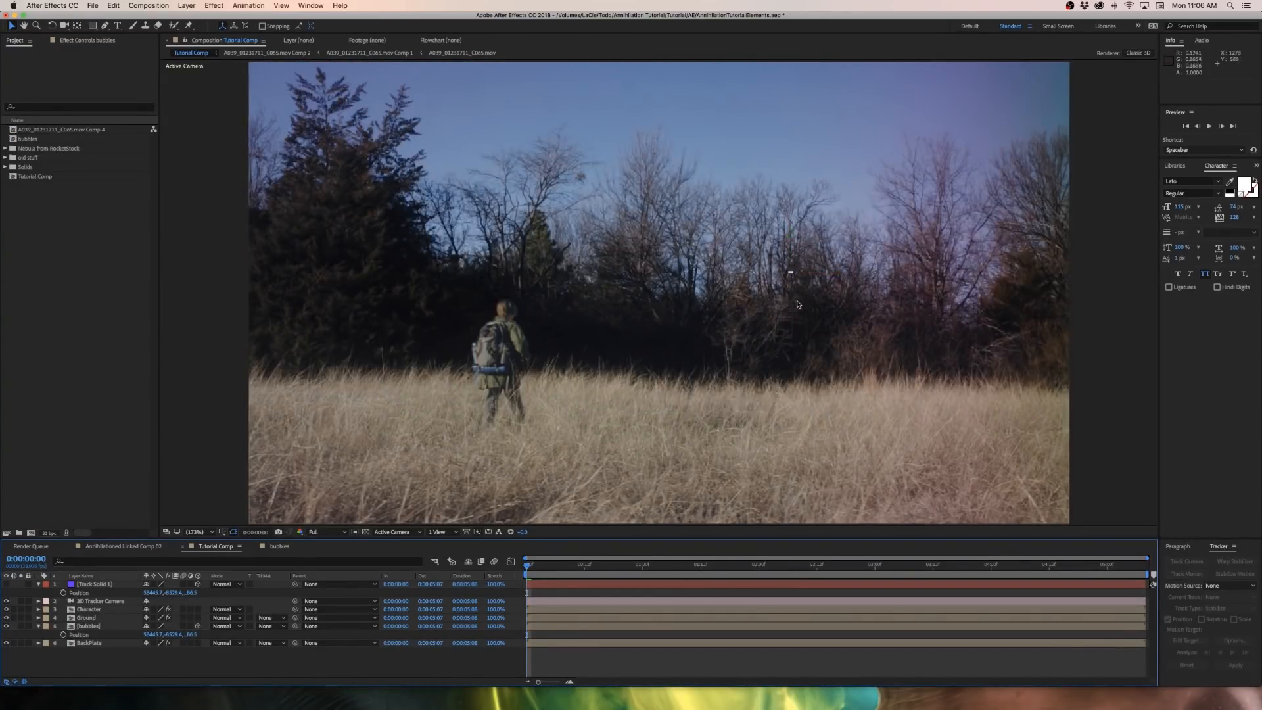
left_click(791, 271)
key("s")
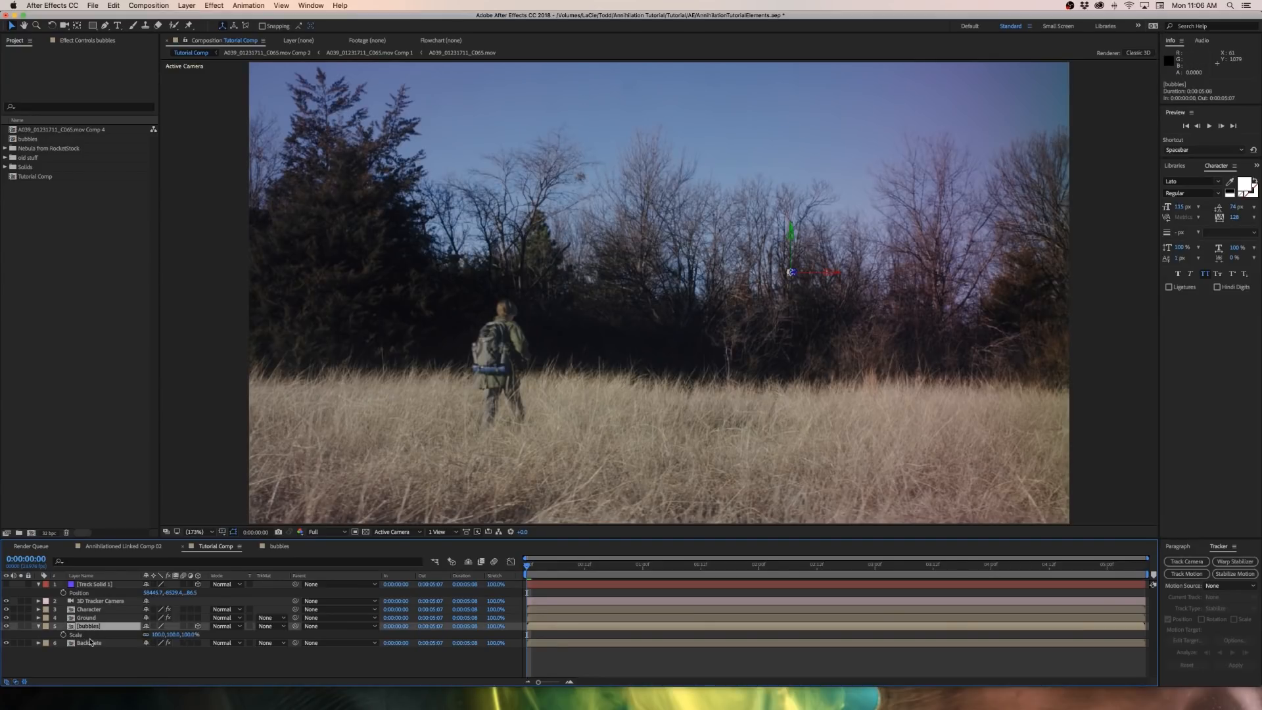
key("r")
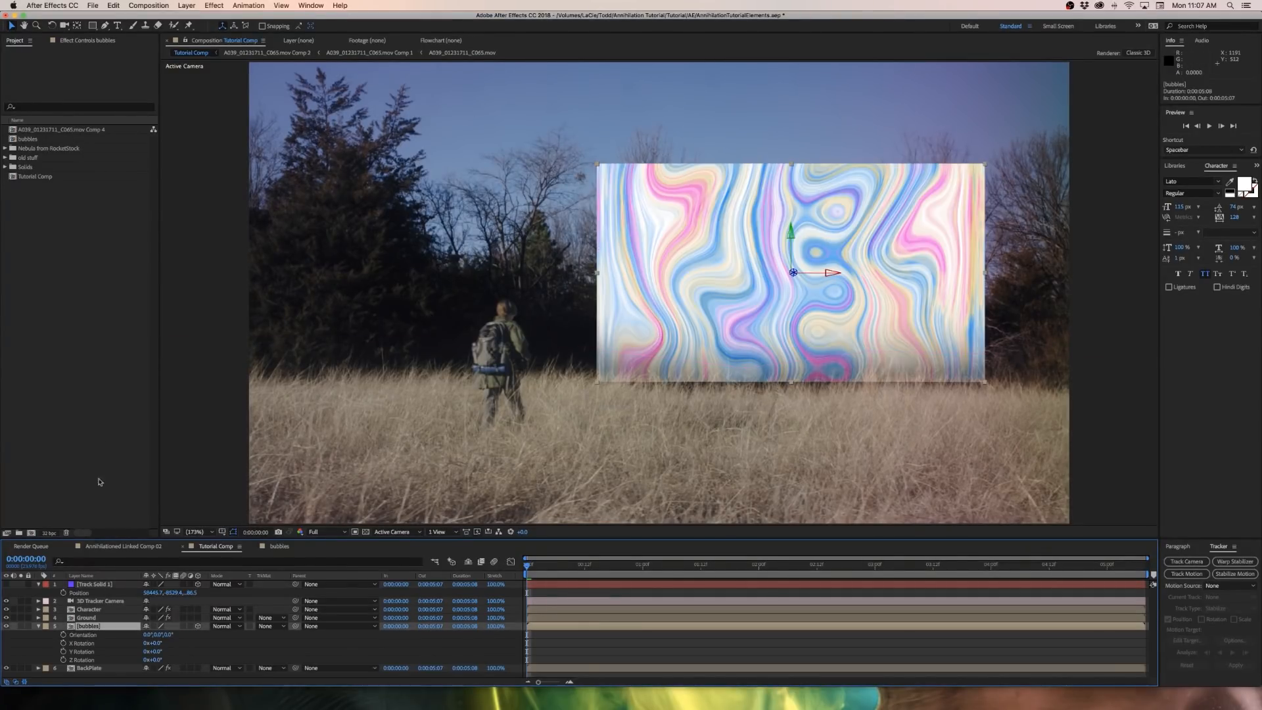
Apply the Motion Tile effect to the bubbles layer and set its Output Width to 250
left_click(214, 6)
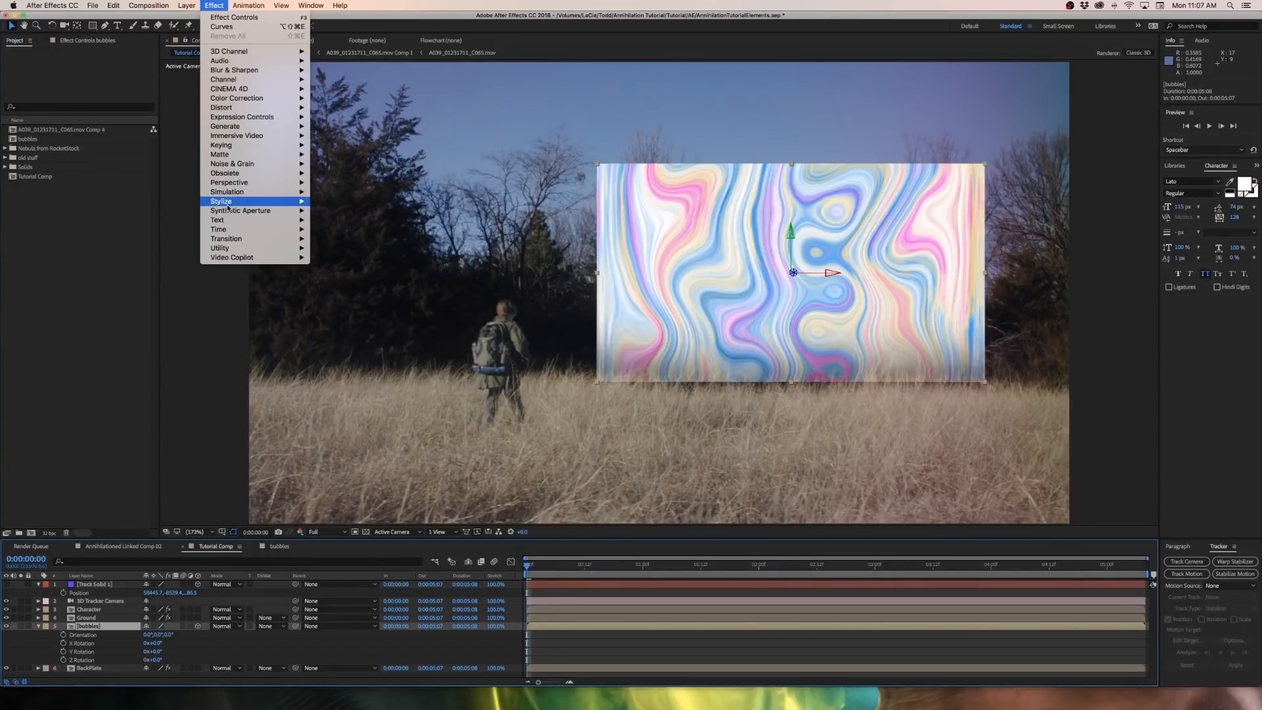
mouse_move(263, 201)
left_click(363, 369)
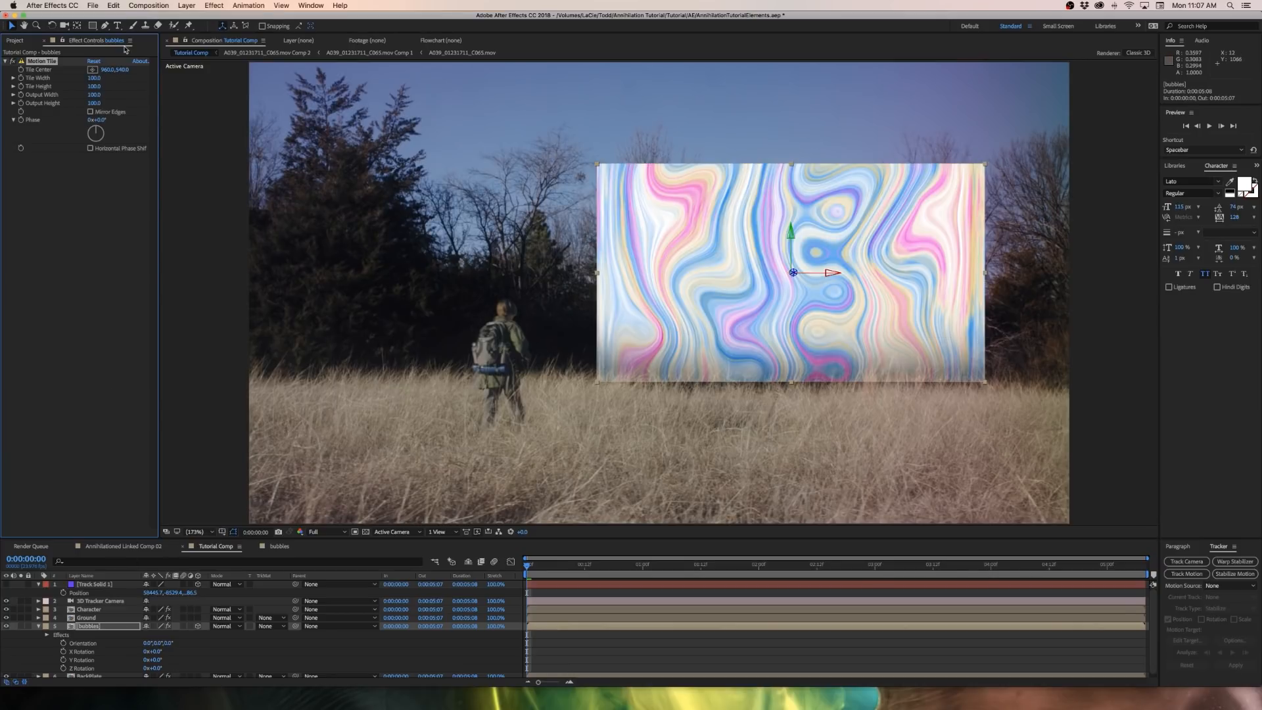
left_click(95, 95)
type("250")
key("Return")
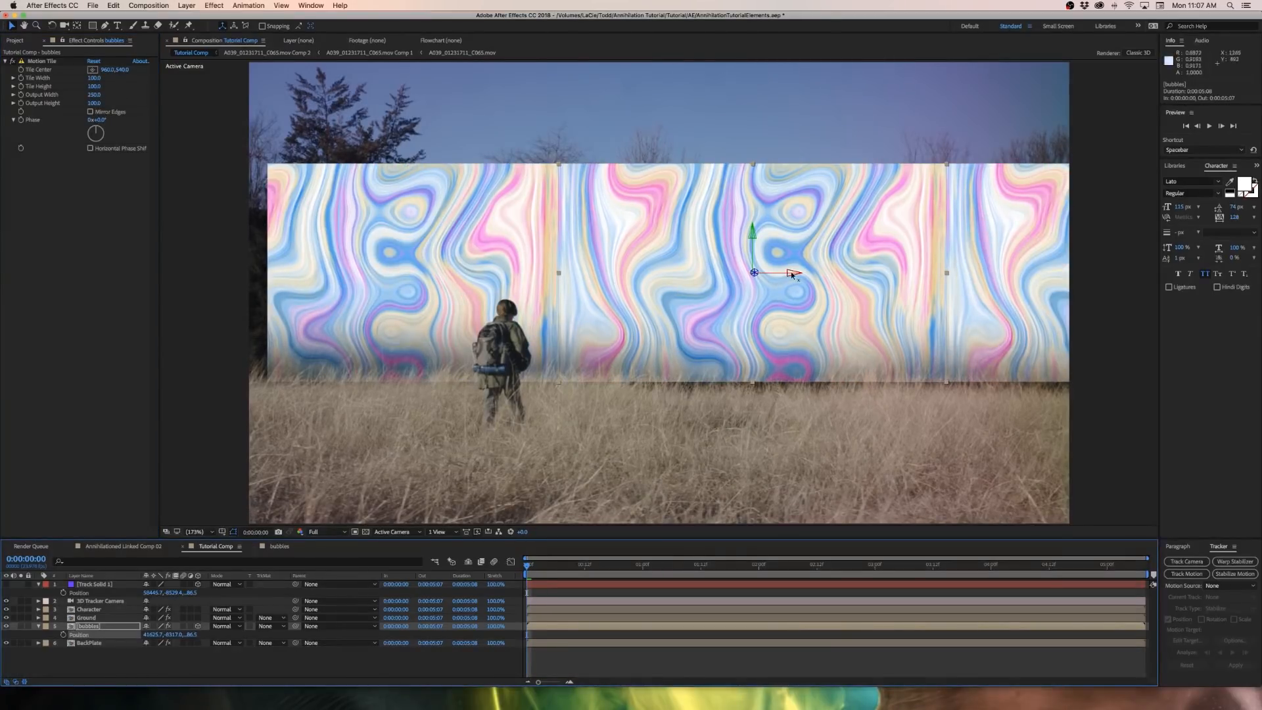
Slide the bubbles layer left along its X axis and enable Mirror Edges in Motion Tile
left_click_drag(792, 275, 735, 275)
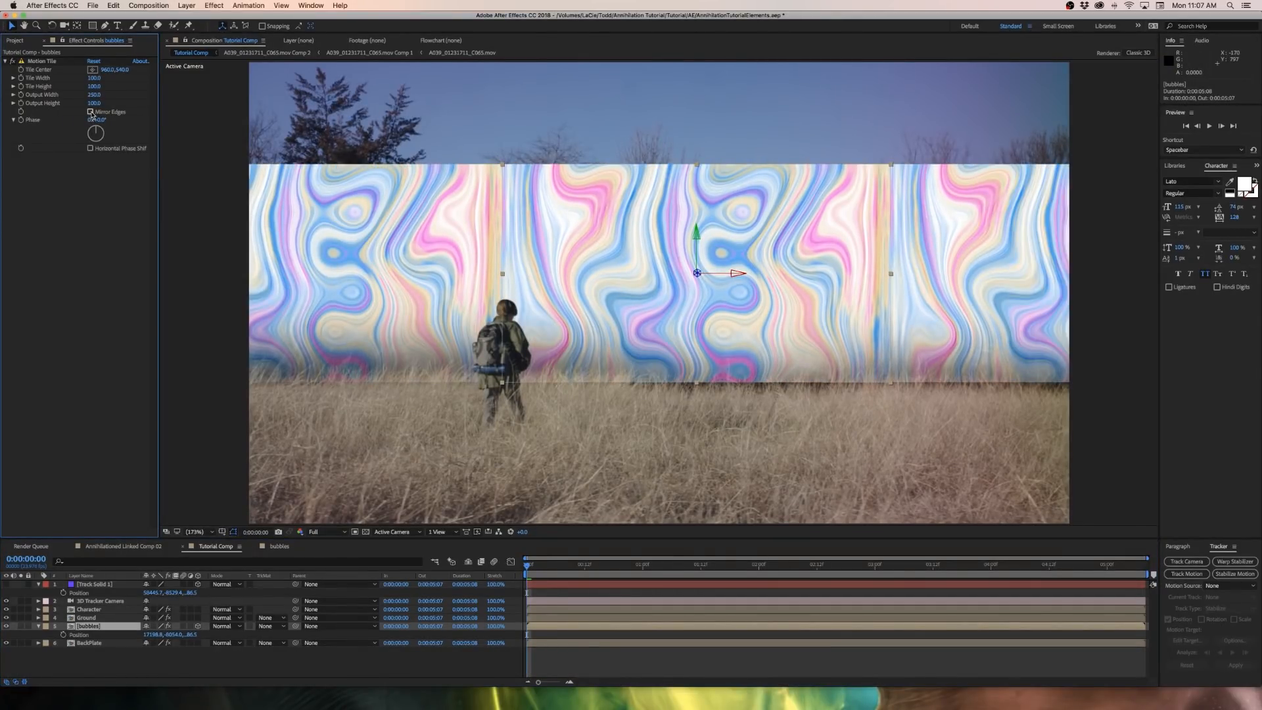
left_click(90, 112)
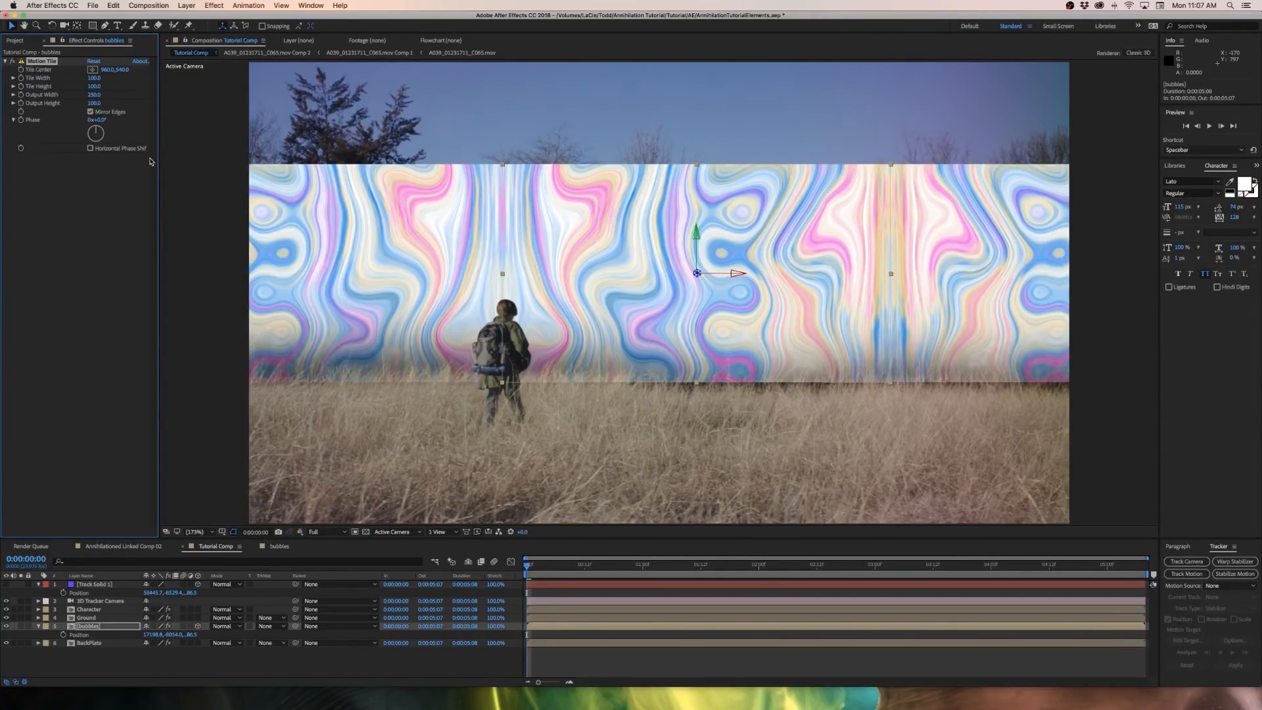
Set the Motion Tile Output Height of the bubbles layer to 200
left_click(95, 87)
left_click(83, 192)
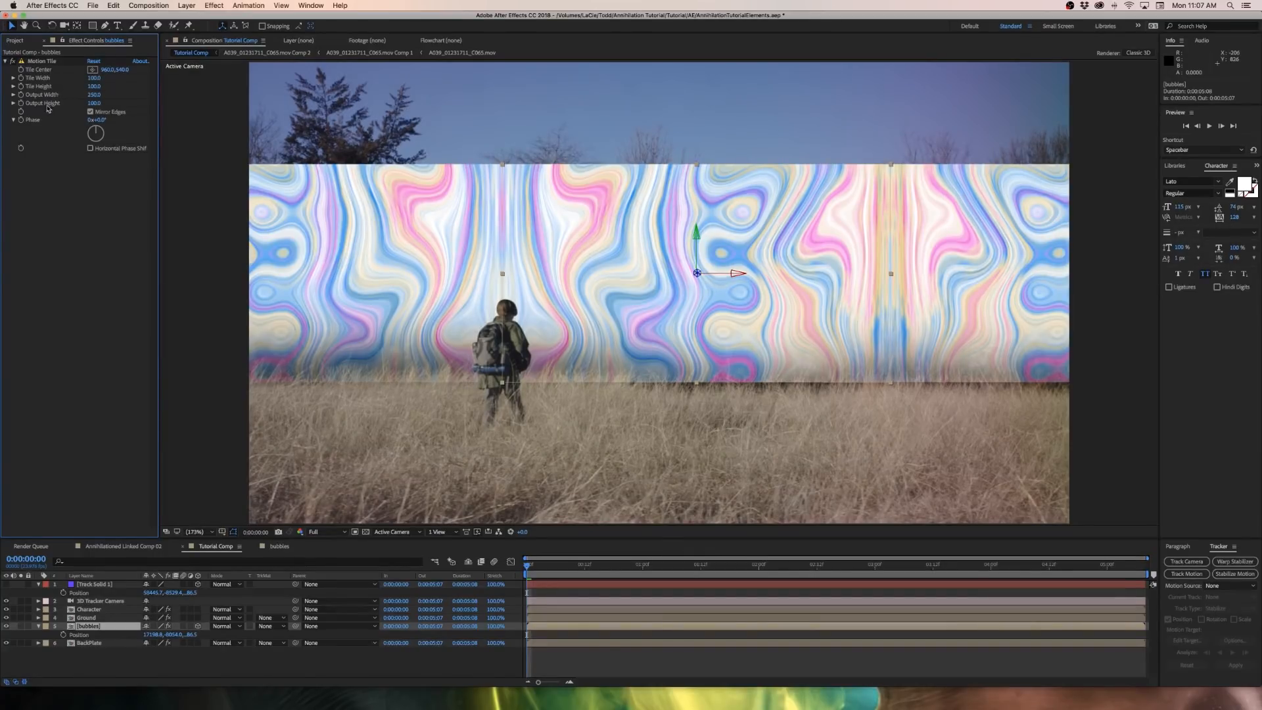
left_click(95, 103)
type("200")
key("Return")
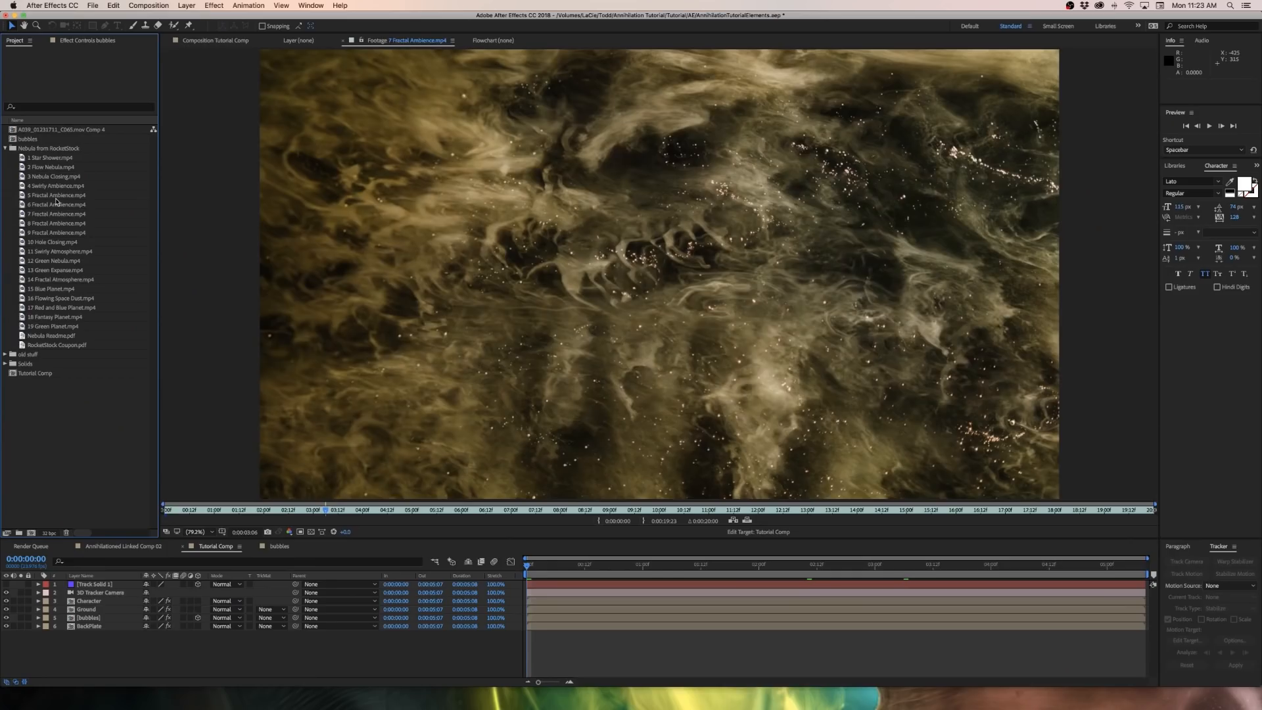
Preview the Fractal Ambience clips and place 7 Fractal Ambience.mp4 between the Ground and bubbles layers
double_click(55, 196)
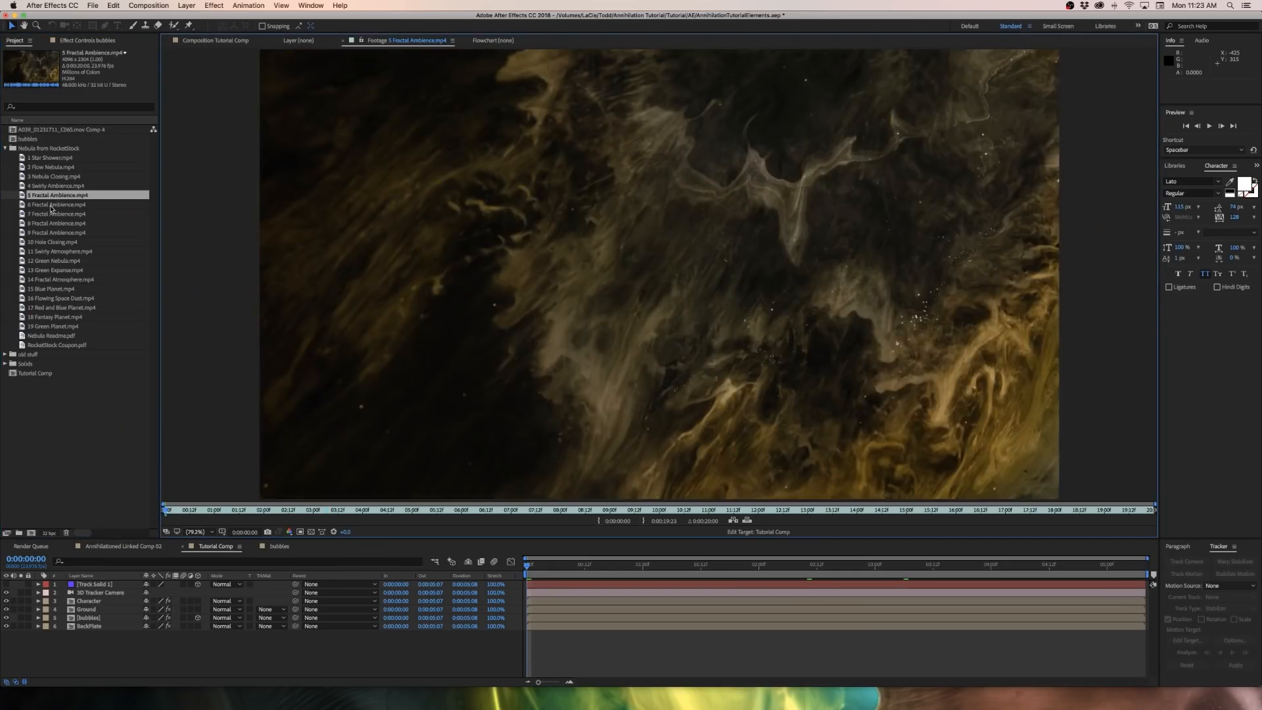
double_click(51, 206)
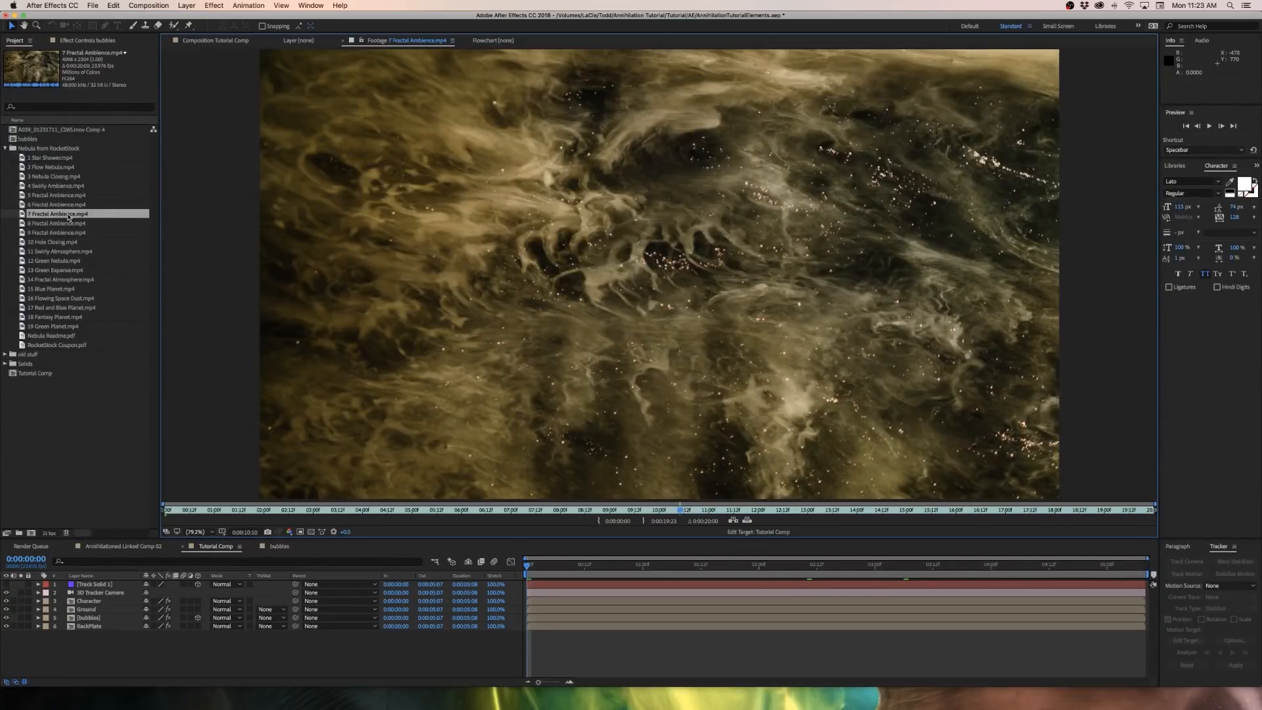
left_click_drag(68, 217, 101, 618)
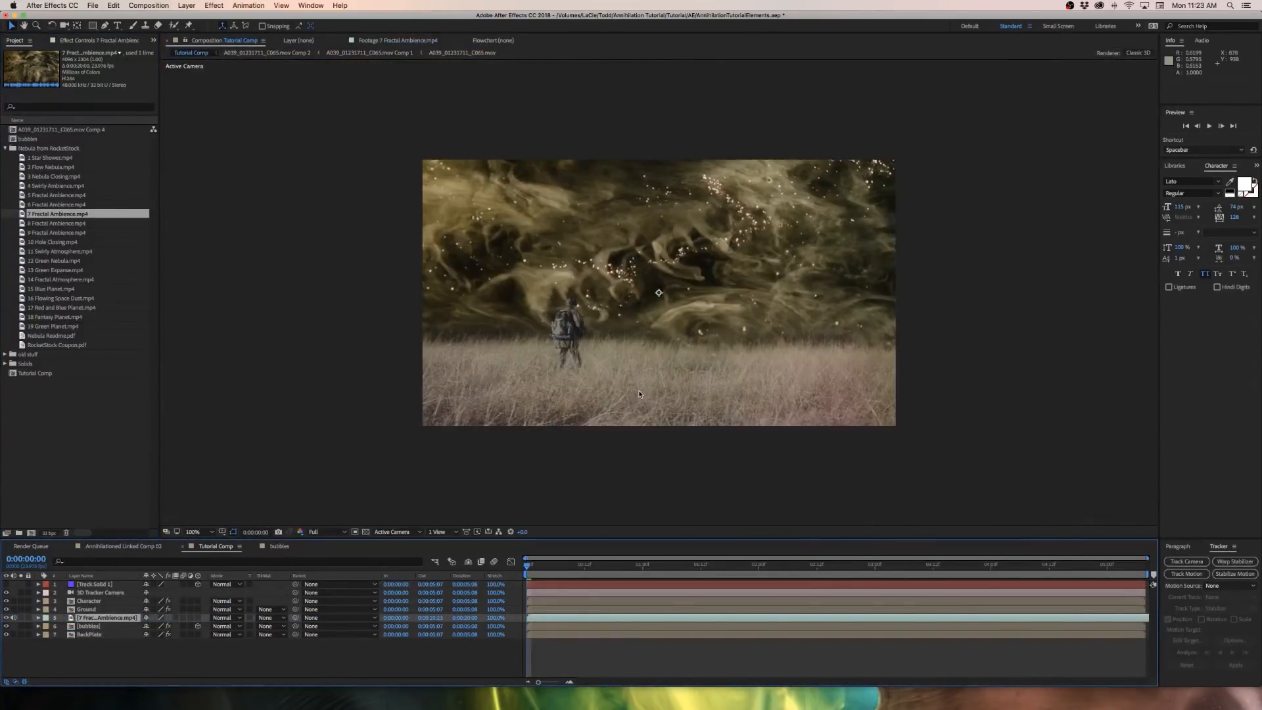
Turn the 7 Fractal Ambience.mp4 layer into a 3D layer and collapse its properties
left_click(93, 656)
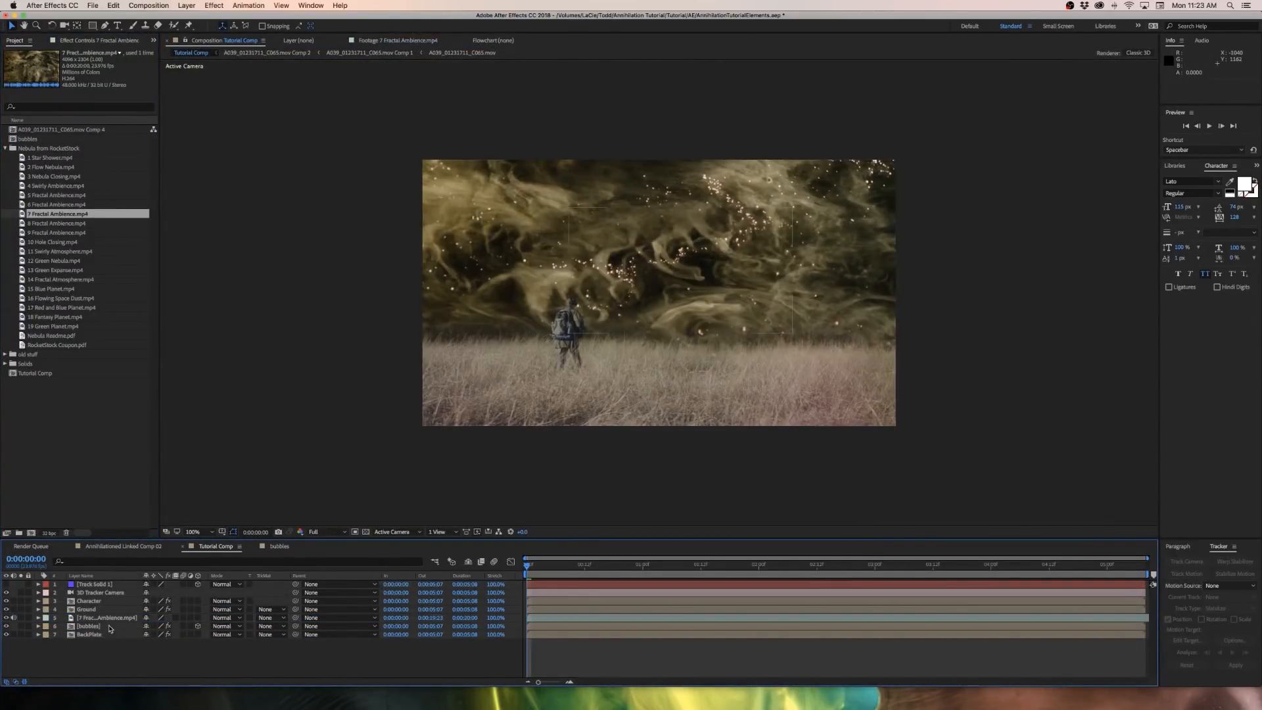
left_click(111, 617)
key("r")
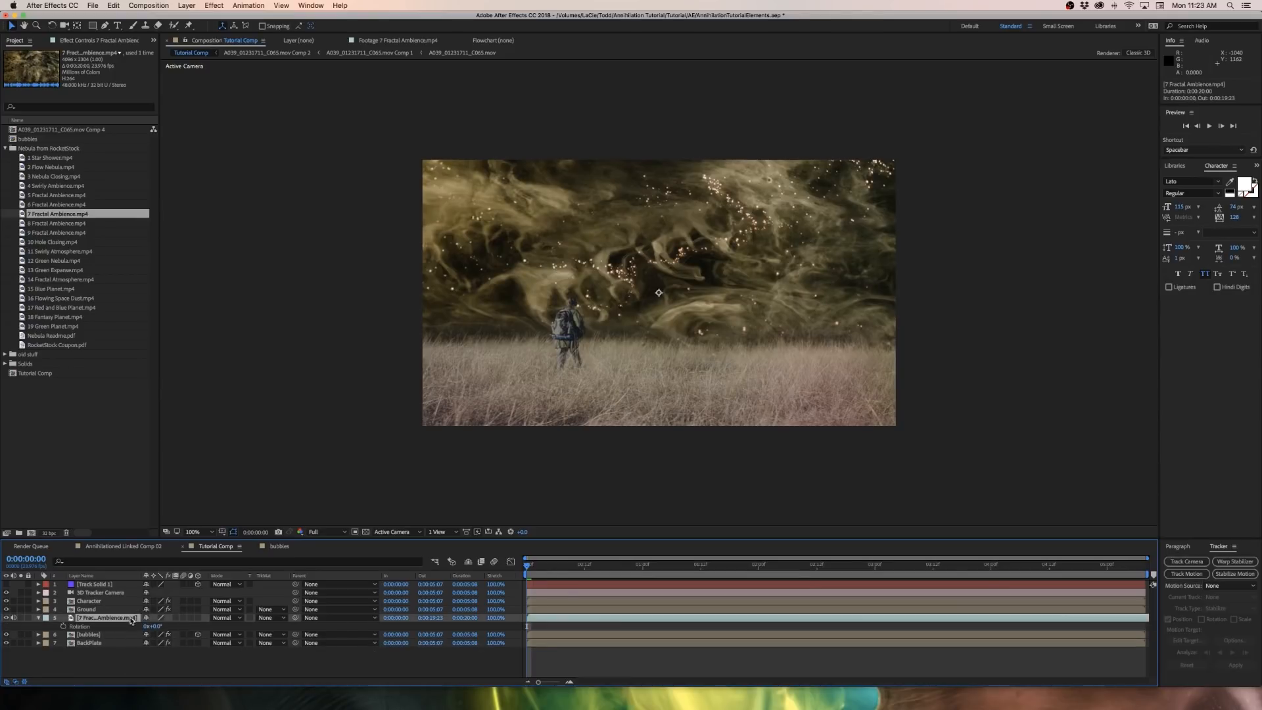
left_click(197, 617)
scroll(77, 630, "down", 1)
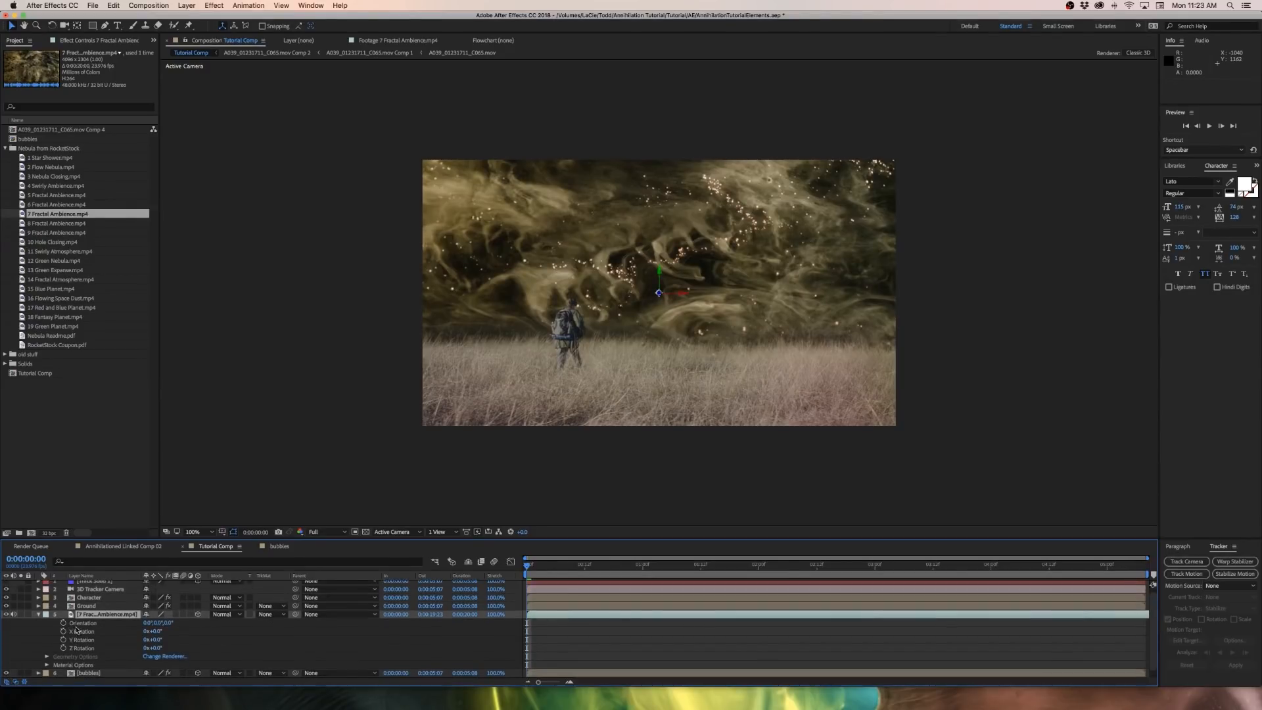
left_click(37, 616)
Copy the bubbles layer's Position and paste it onto the 7 Fractal Ambience.mp4 layer
left_click(88, 626)
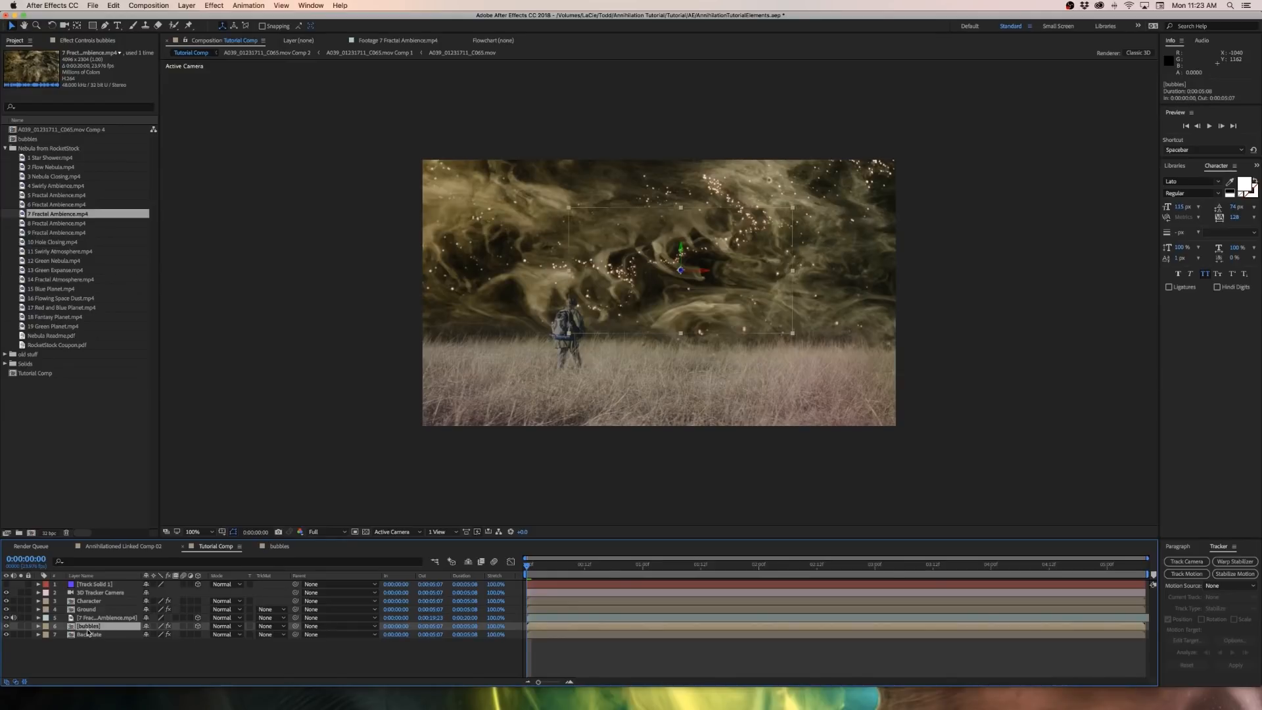
key("p")
left_click(87, 634)
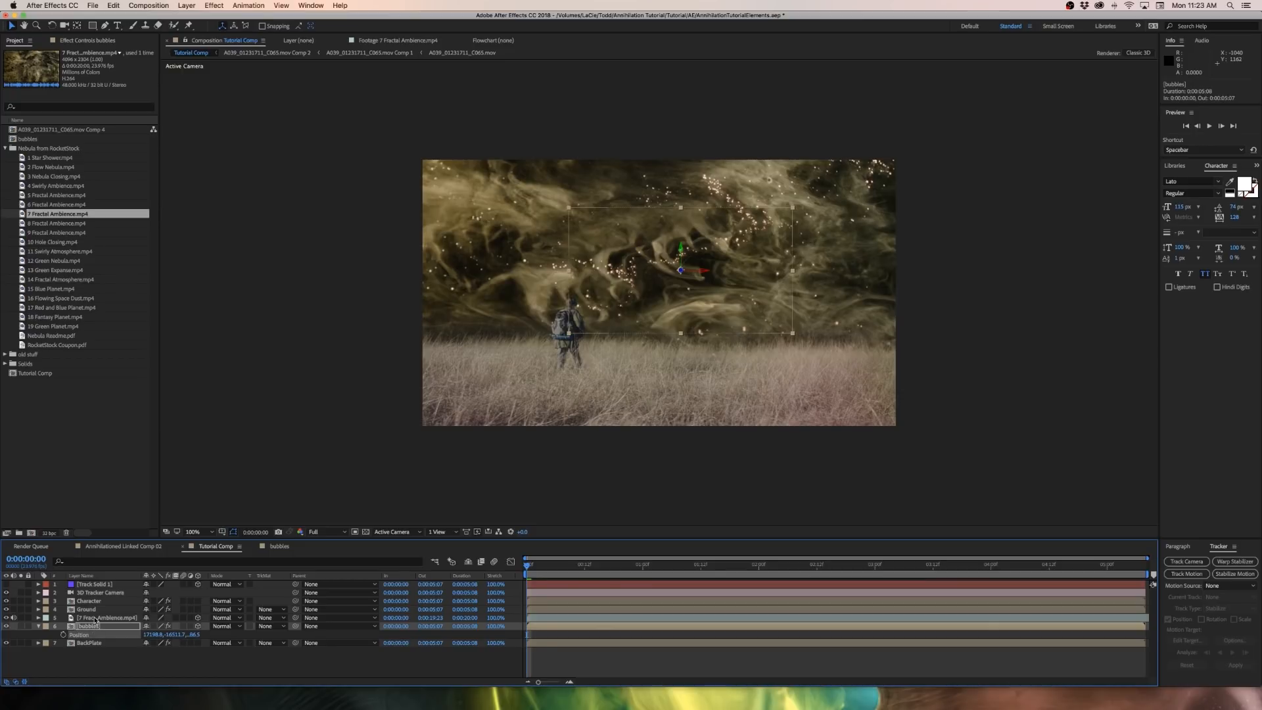
left_click(96, 619)
key("p")
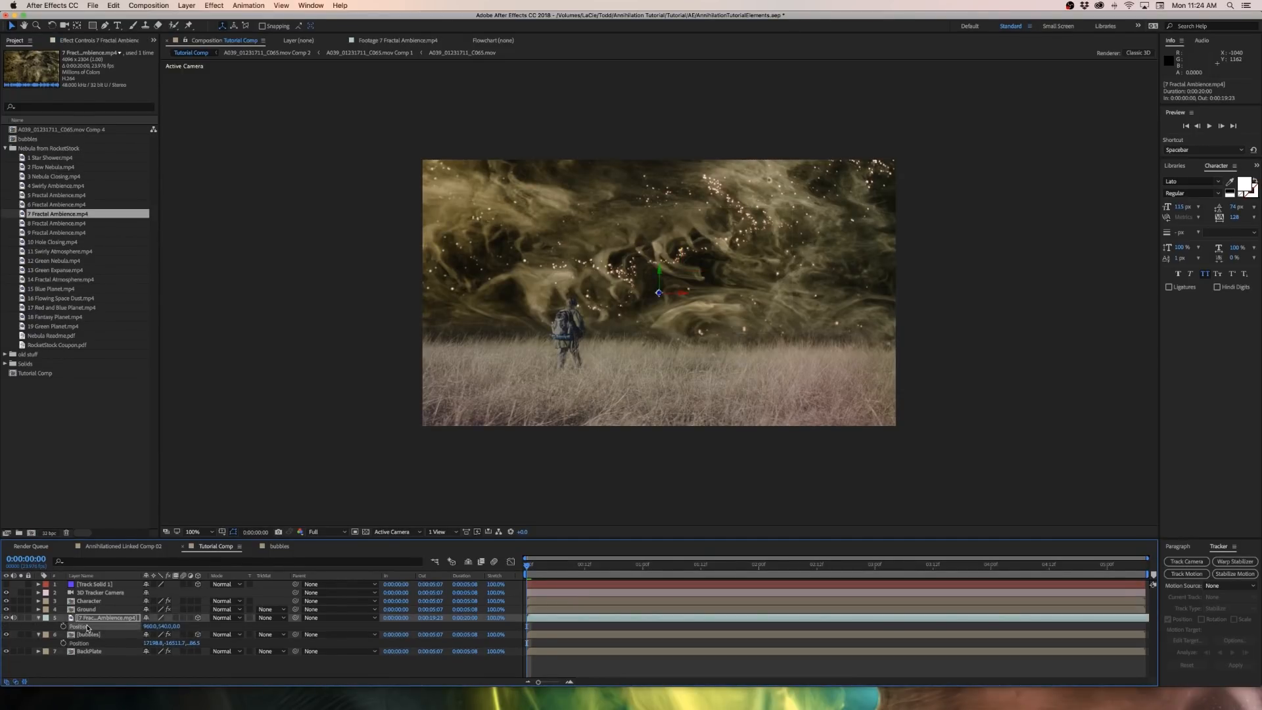
key("super+v")
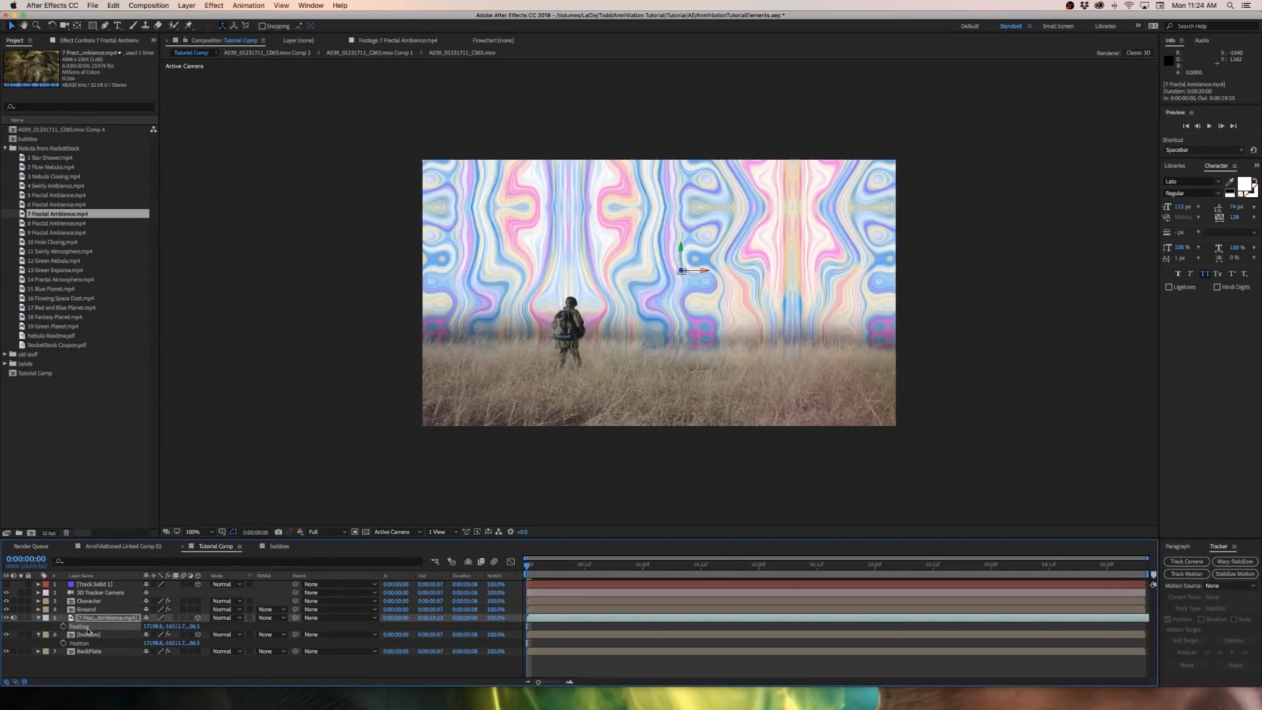
Scale the 7 Fractal Ambience.mp4 layer to about 6490% and rotate it 90° around the Z axis
key("s")
left_click_drag(159, 627, 538, 684)
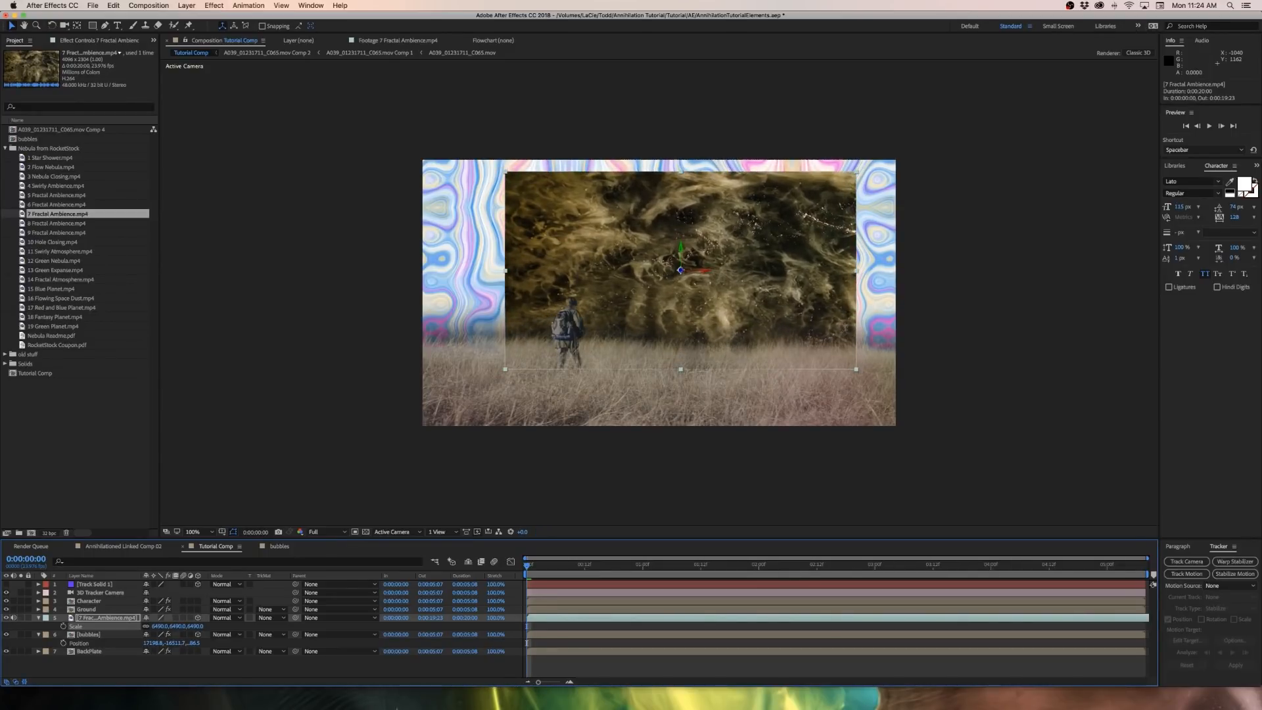
key("r")
left_click(166, 628)
type("90")
key("Return")
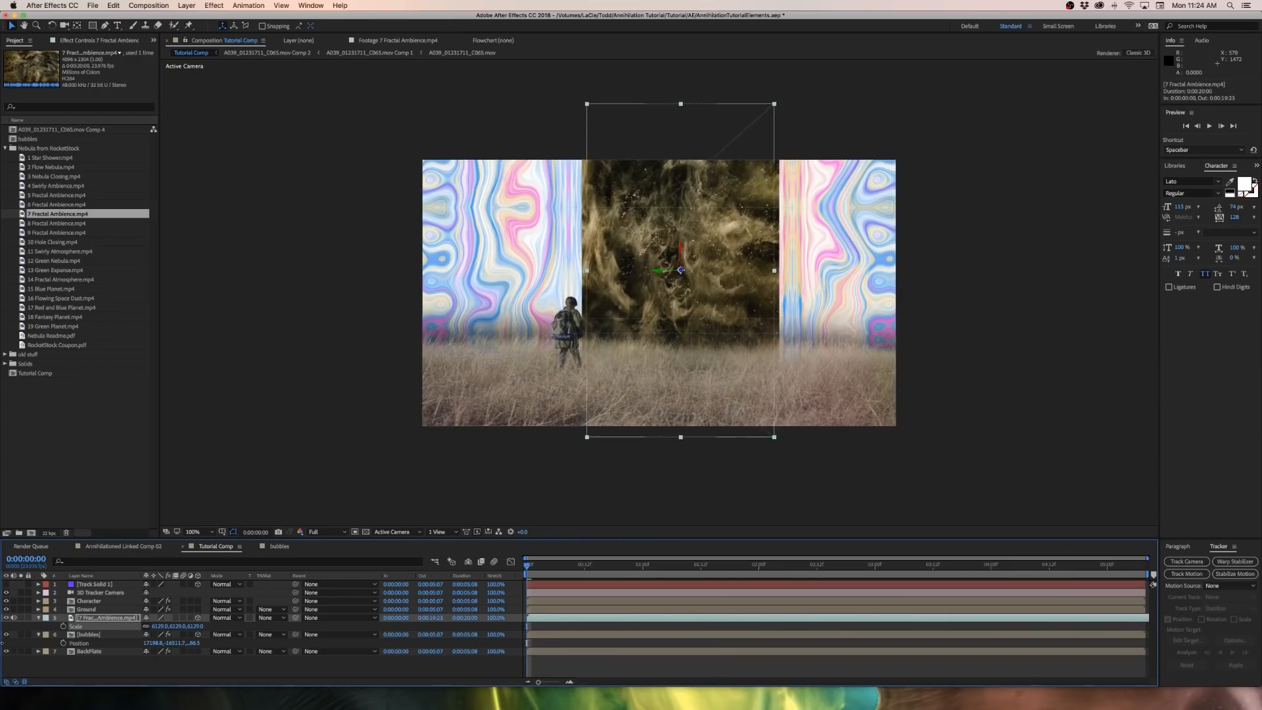
Reduce the 7 Fractal Ambience.mp4 layer's scale to about 5538% and shift the layer slightly left
left_click_drag(2, 643, 49, 673)
left_click_drag(695, 321, 702, 328)
left_click(105, 618)
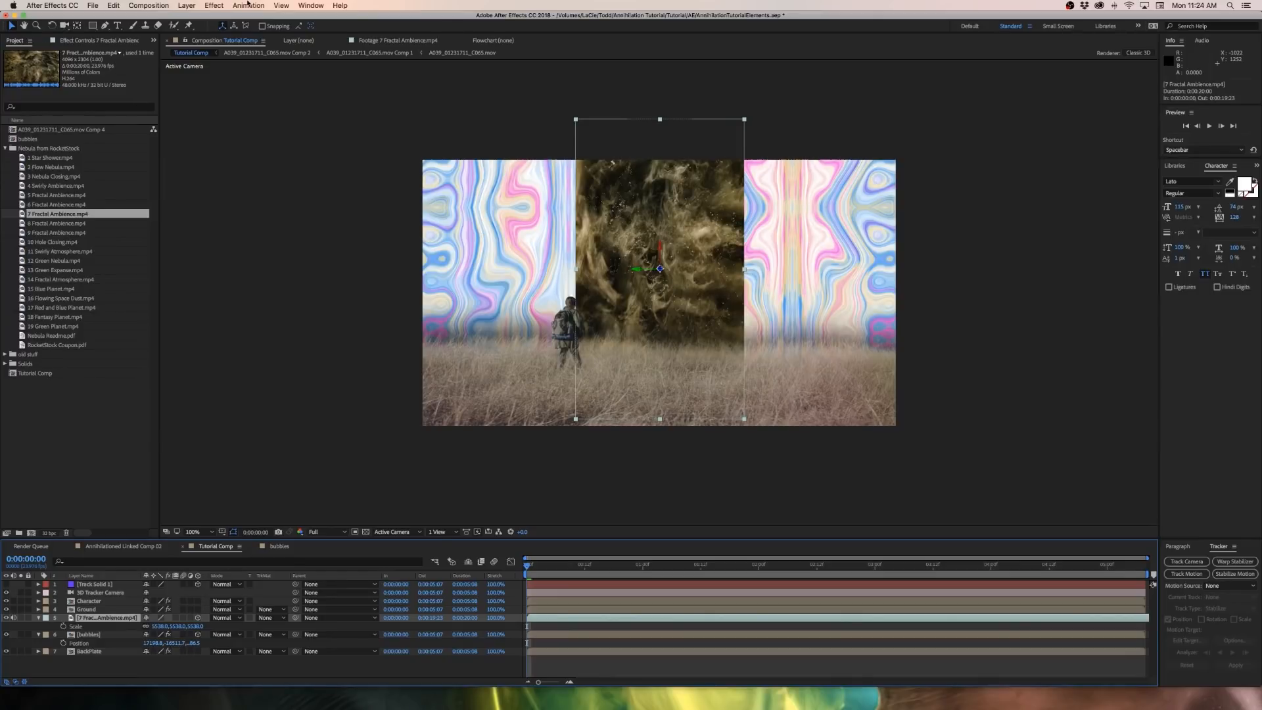
Apply Motion Tile to the 7 Fractal Ambience.mp4 layer and set its Output Height to 300
left_click(214, 6)
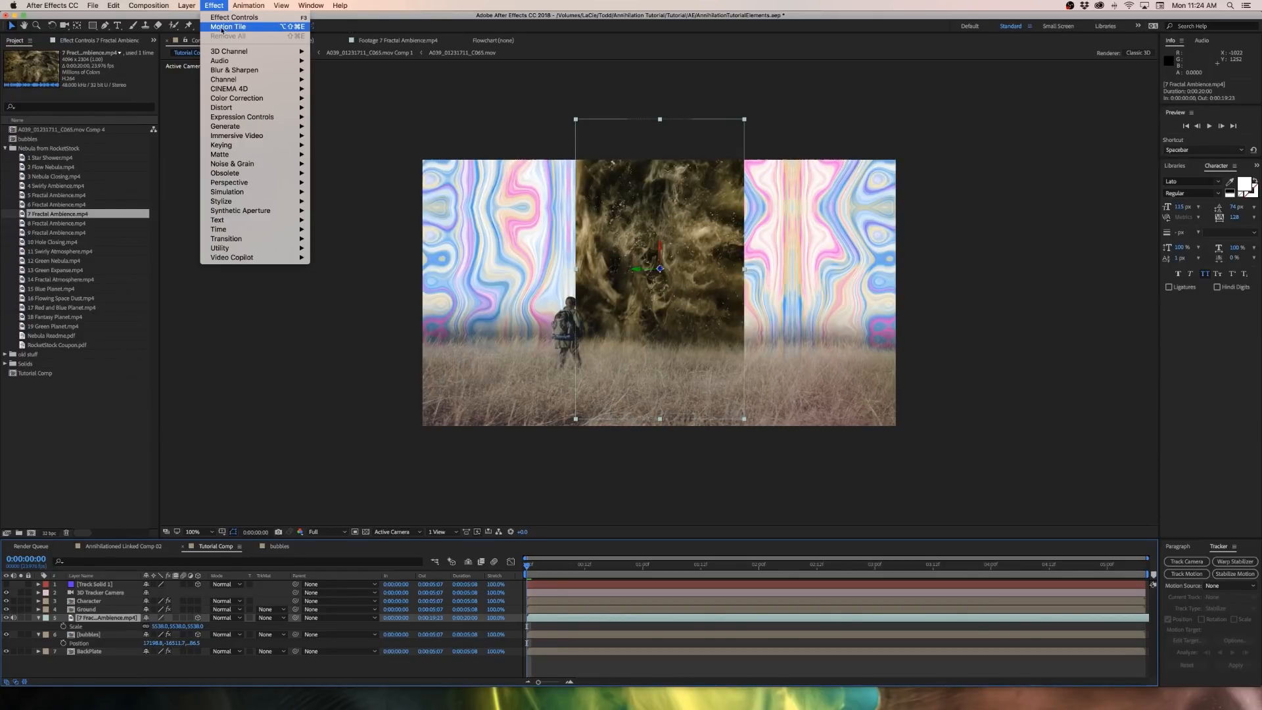
mouse_move(276, 201)
left_click(330, 370)
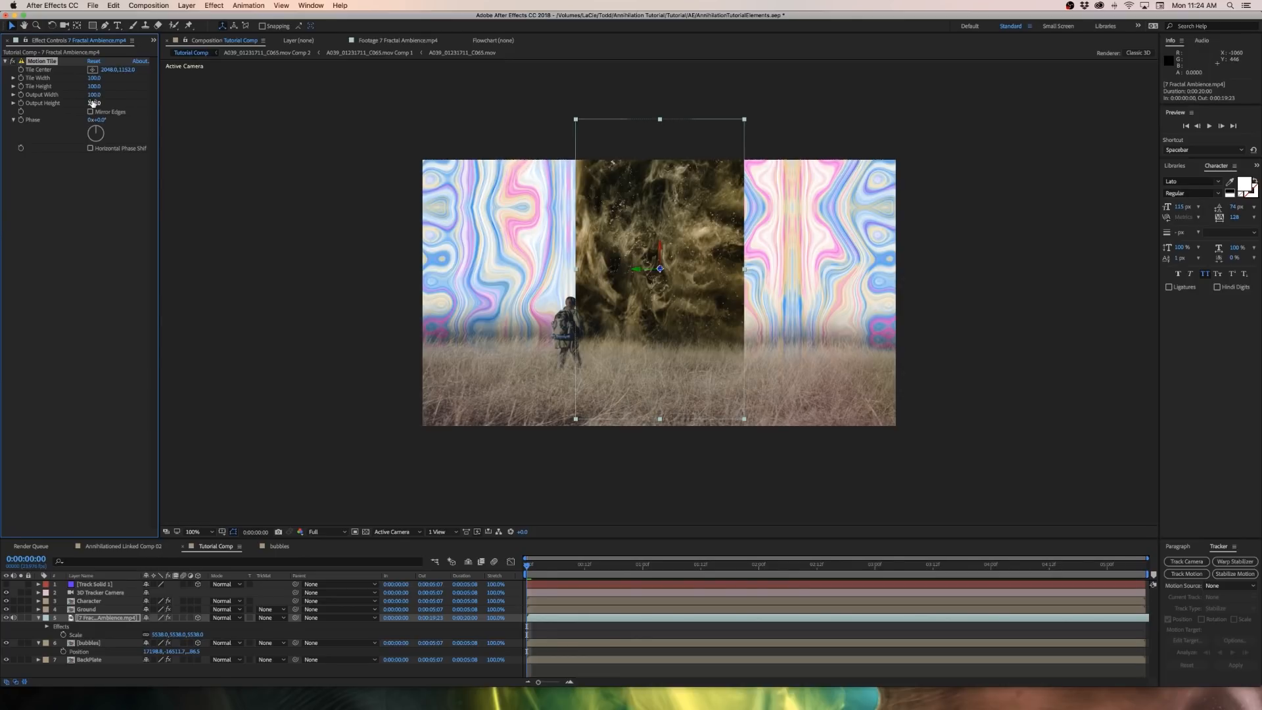
left_click(96, 103)
type("300")
key("Return")
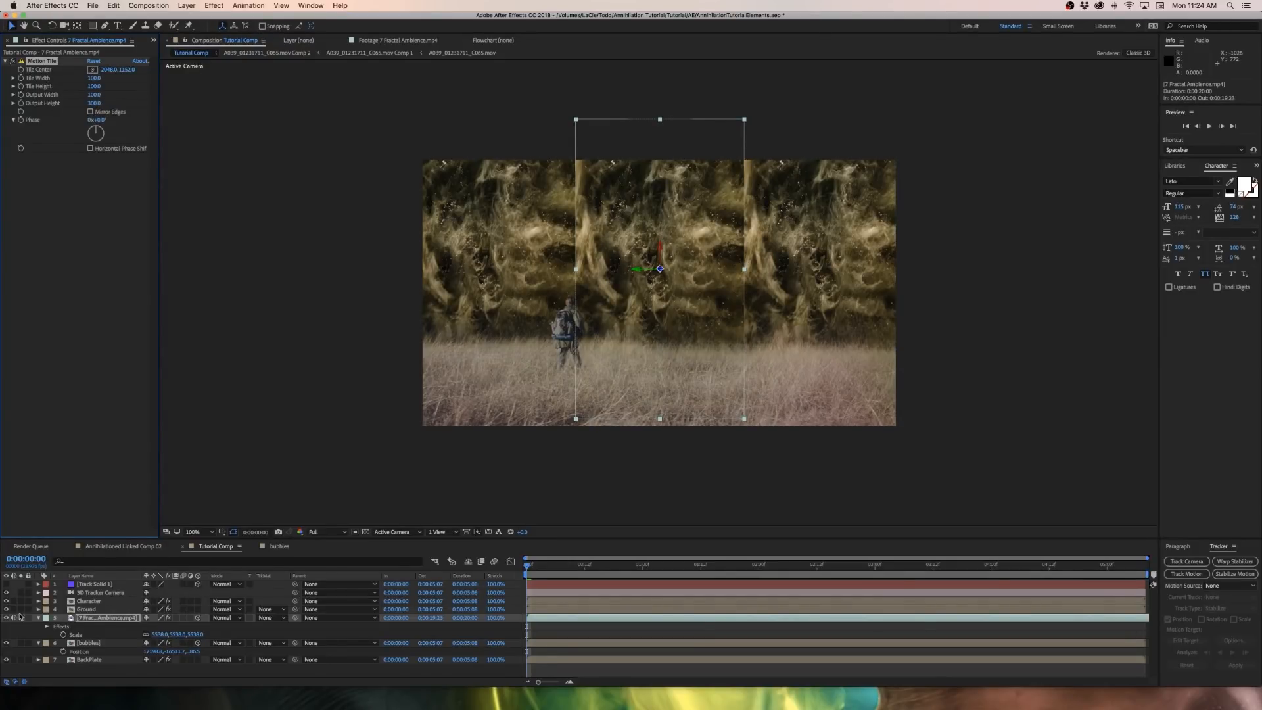
Enlarge the 7 Fractal Ambience.mp4 layer slightly and enable Mirror Edges in its Motion Tile effect
key("s")
key("s")
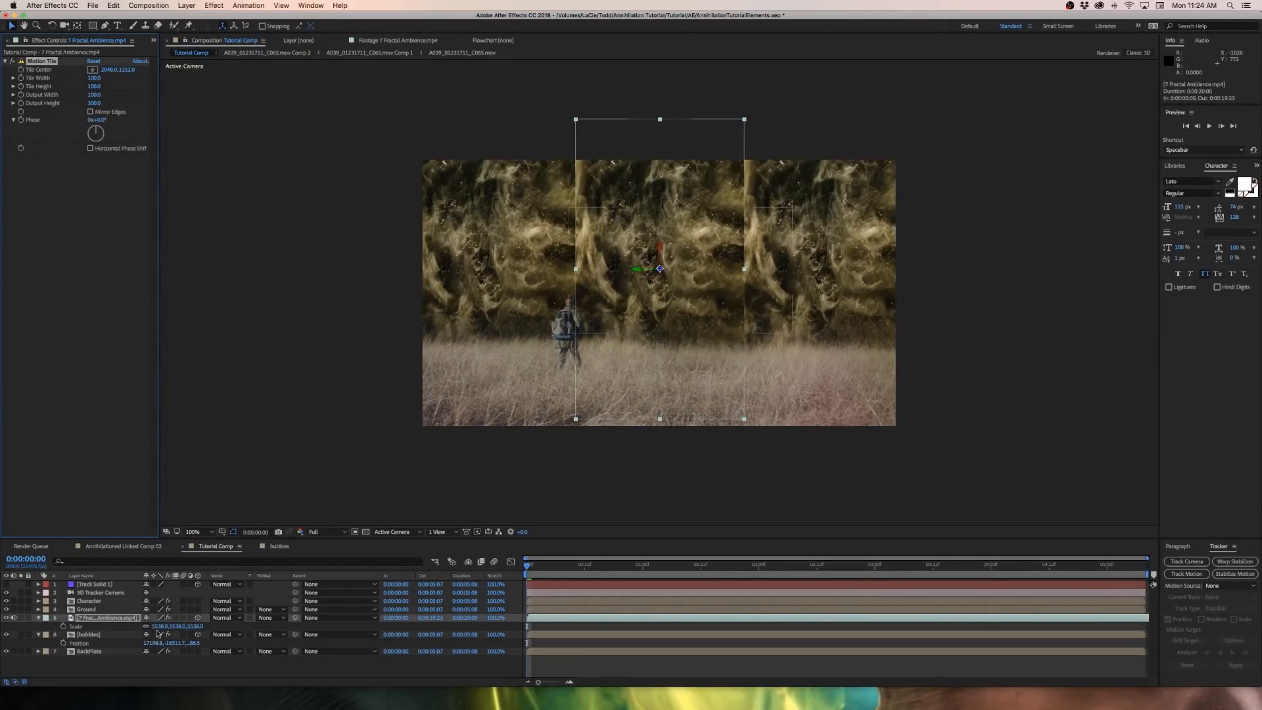
left_click_drag(164, 626, 178, 625)
left_click(90, 112)
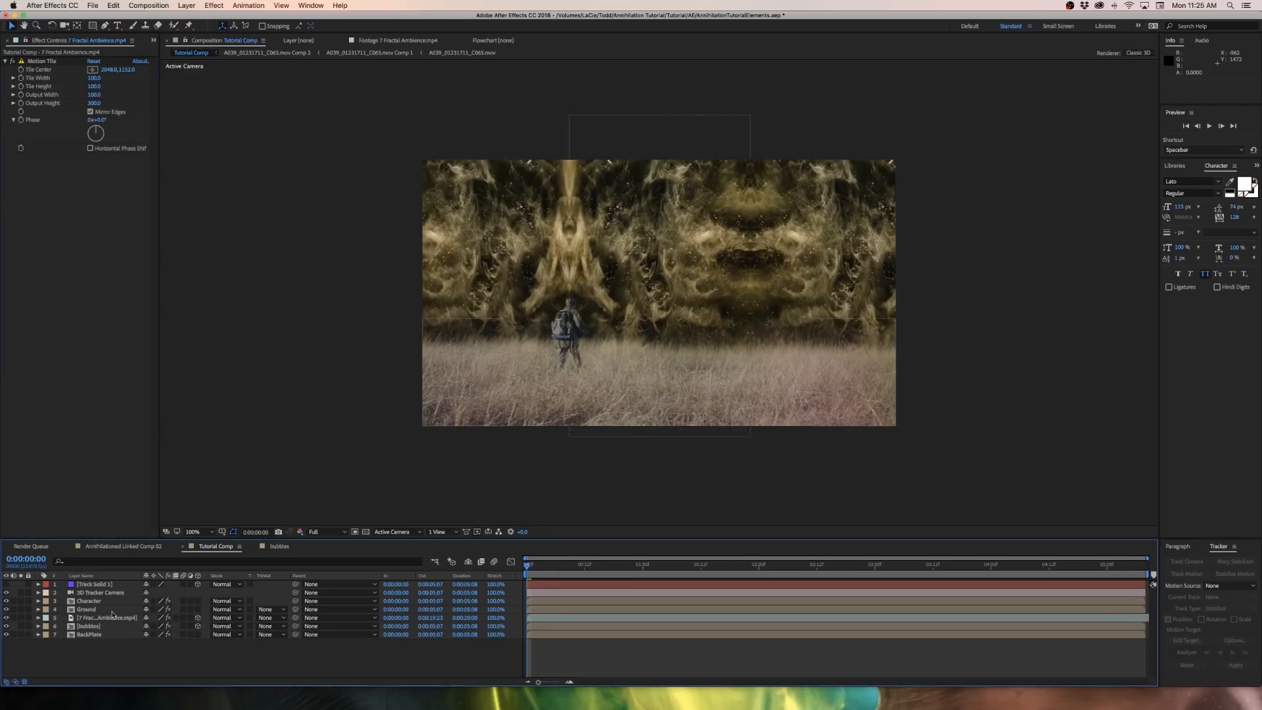
Set the bubbles layer's track matte to Luma Matte "[7 Fractal Ambience.mp4]"
left_click(90, 626)
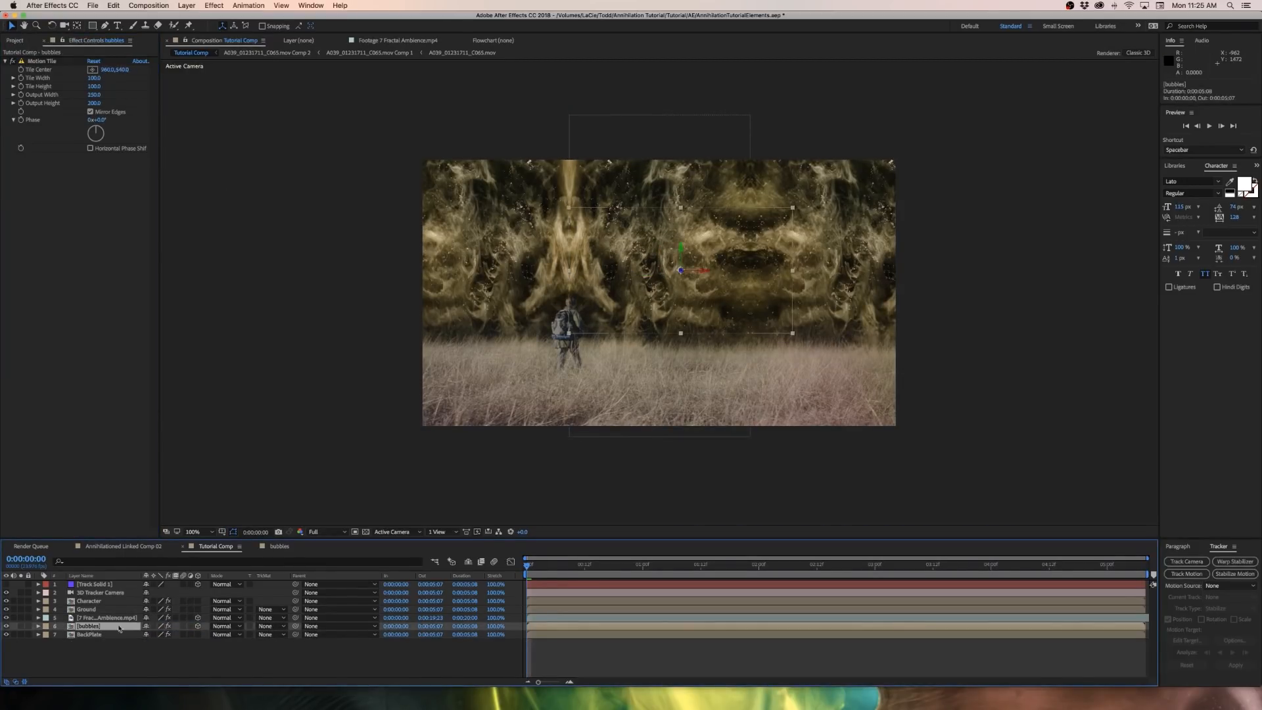
left_click(271, 627)
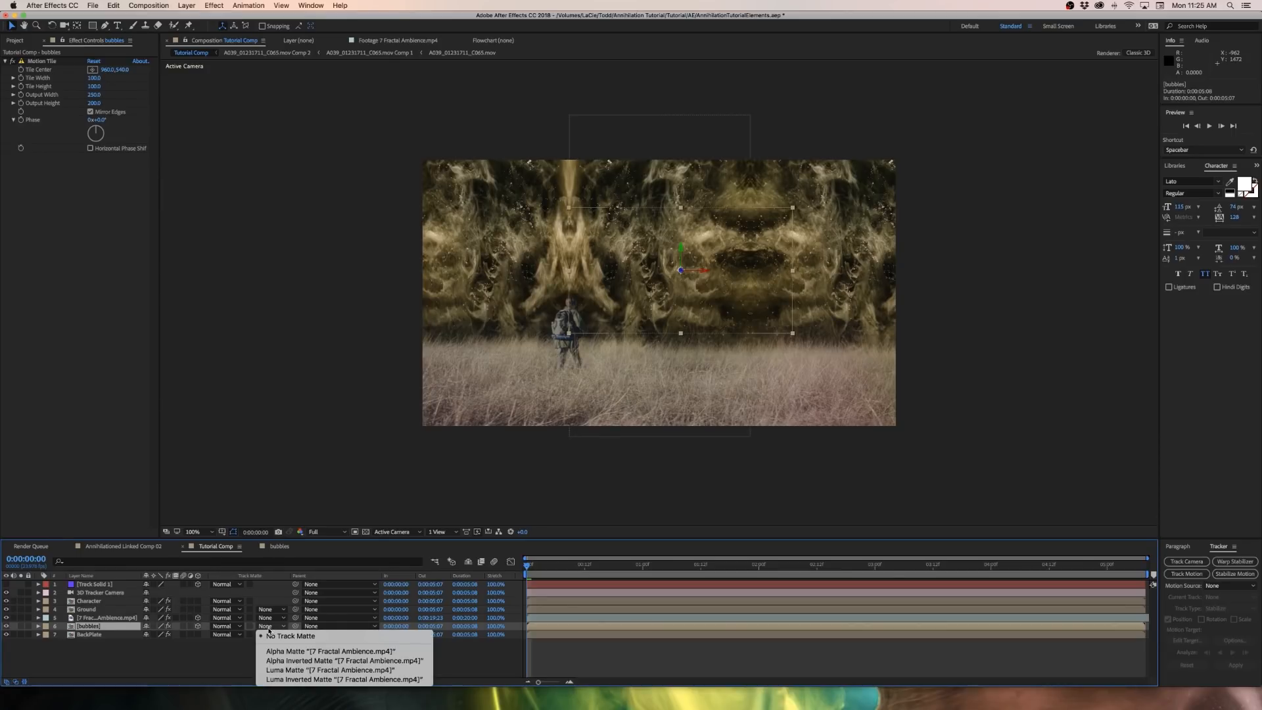
left_click(303, 670)
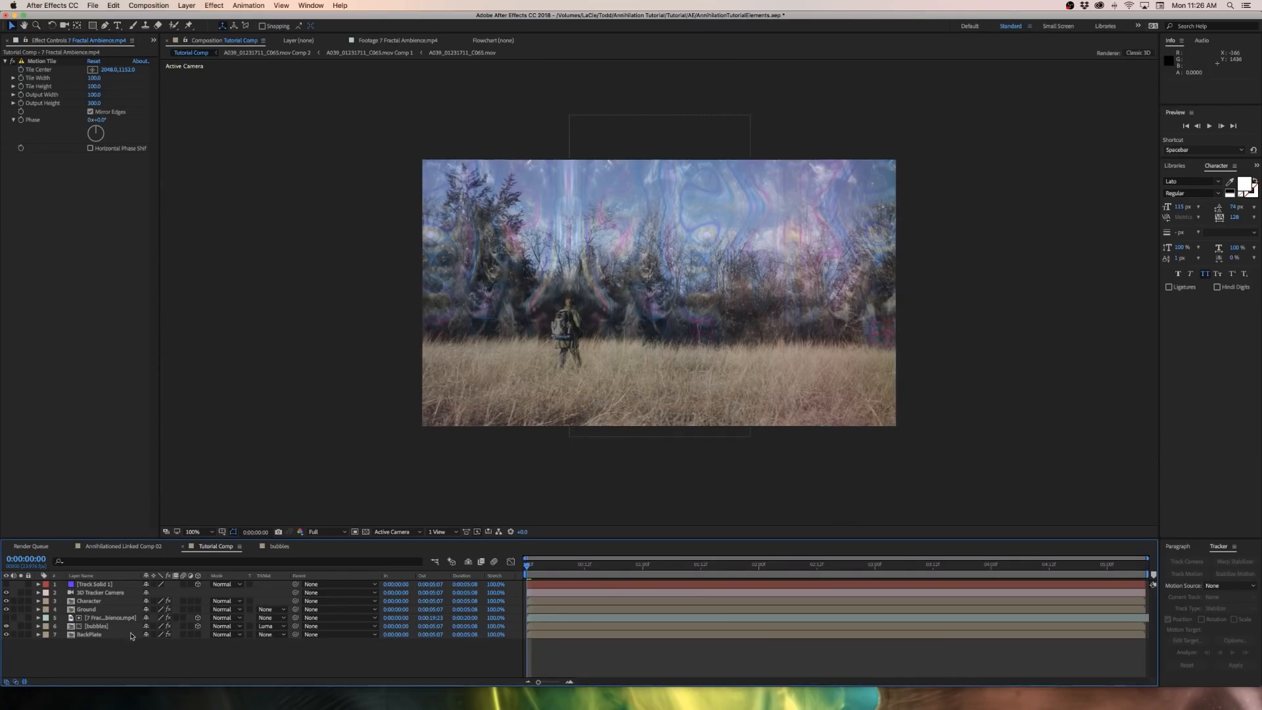
Duplicate the 7 Fractal Ambience.mp4 layer, make the copy visible and apply a black-to-white Tint effect to it
left_click(97, 619)
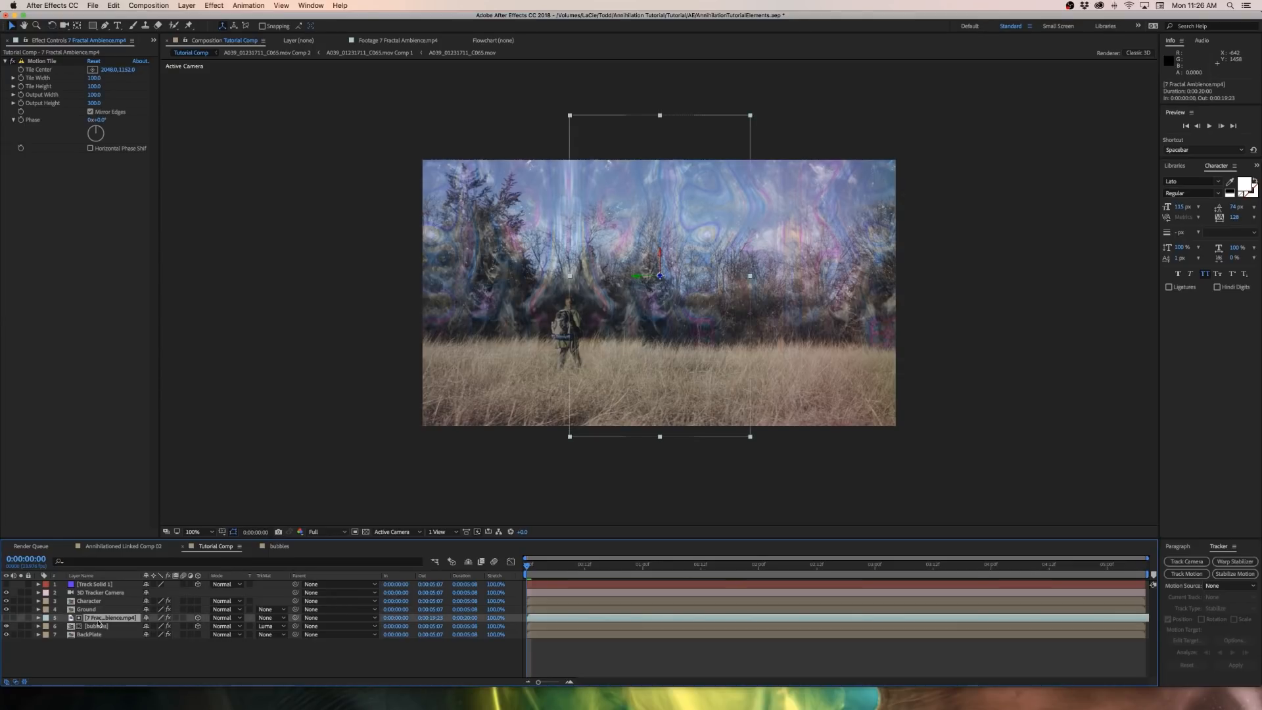
key("super+d")
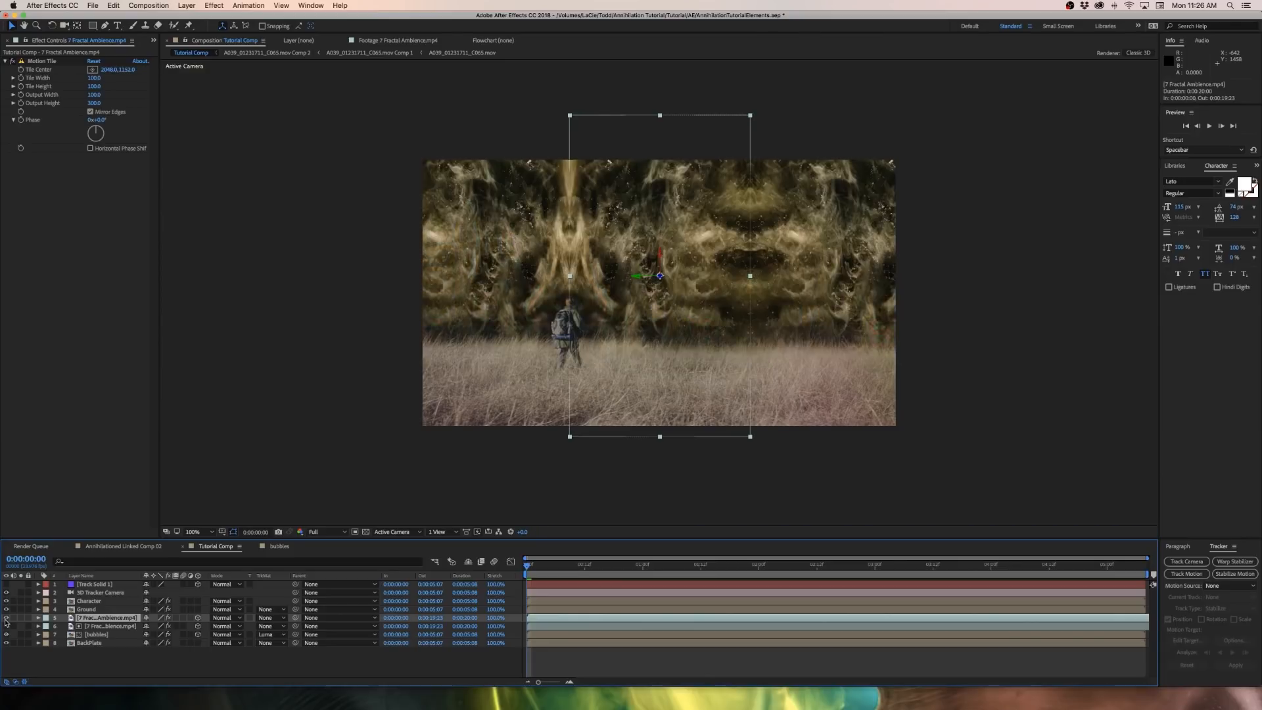
left_click(214, 5)
mouse_move(250, 98)
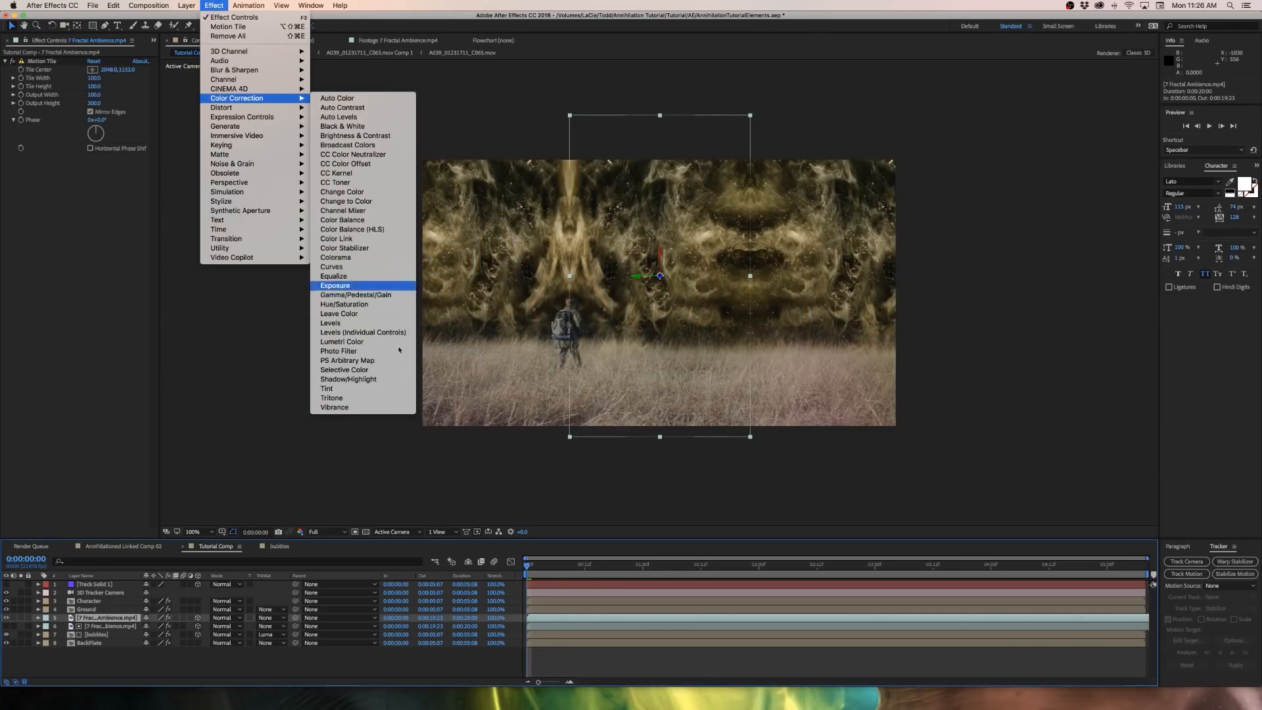
left_click(372, 388)
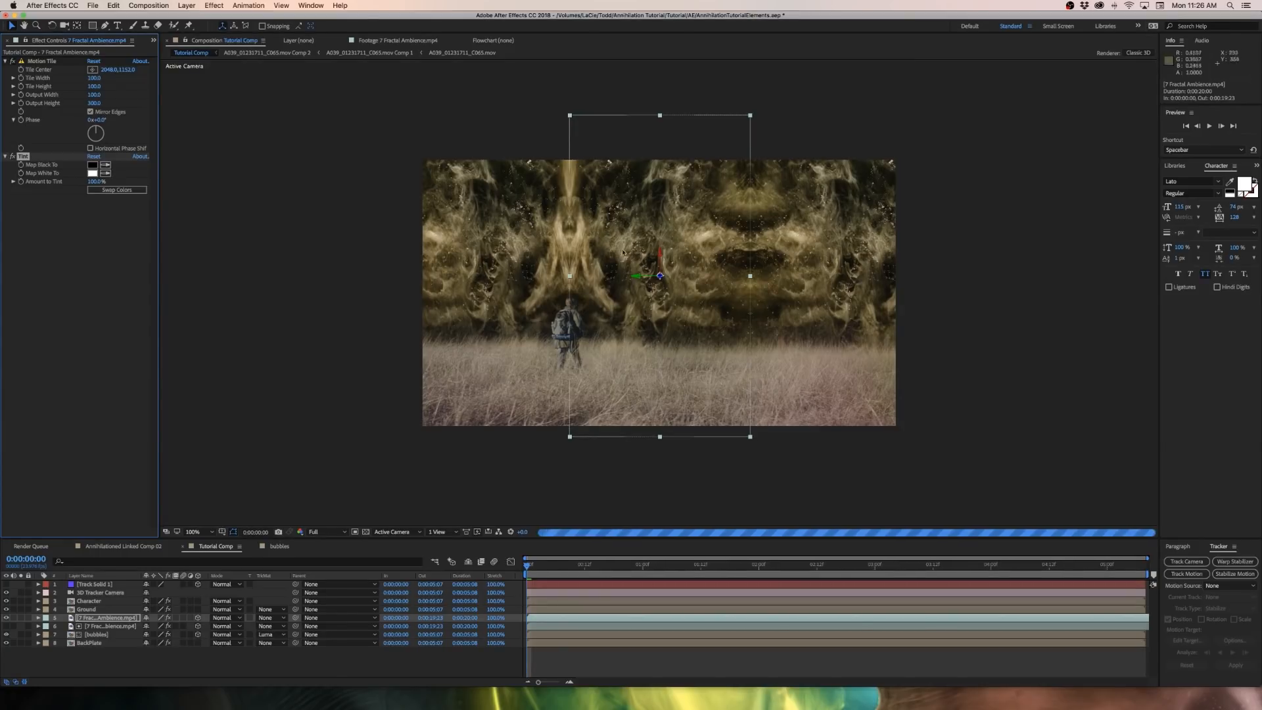
left_click(93, 330)
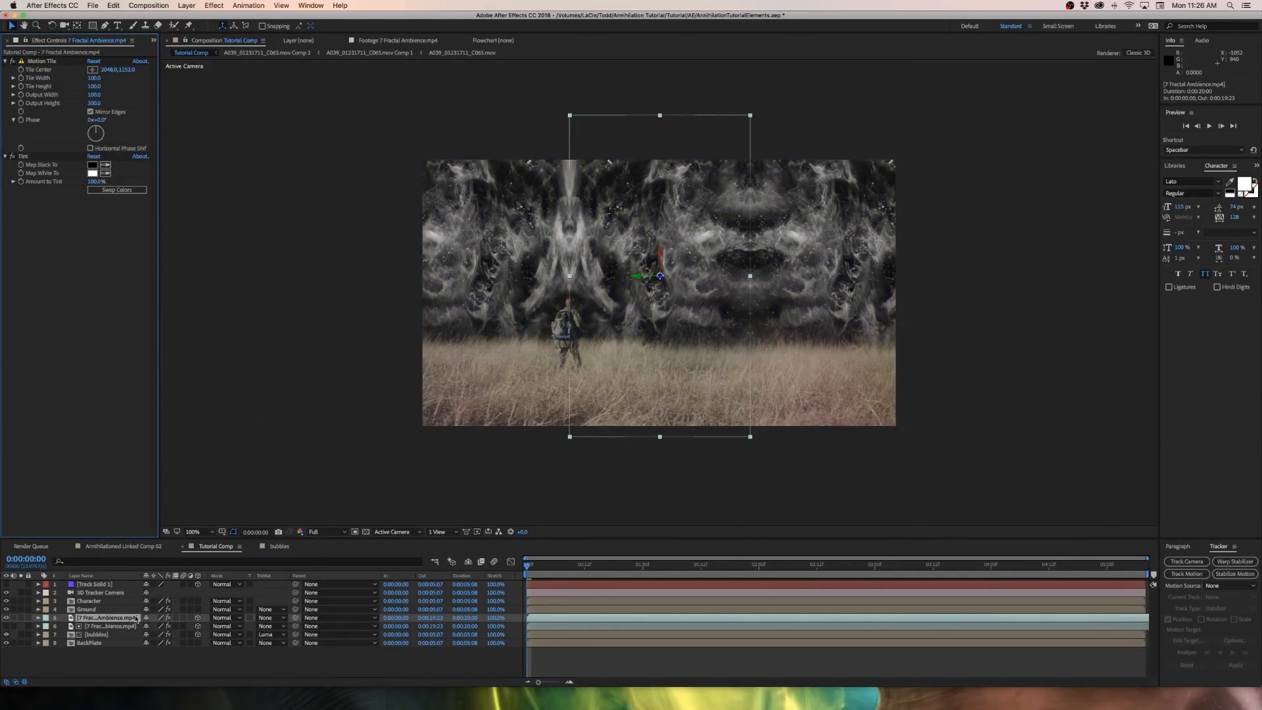
Set the tinted 7 Fractal Ambience.mp4 copy to Add blending mode and 50% opacity
left_click(225, 618)
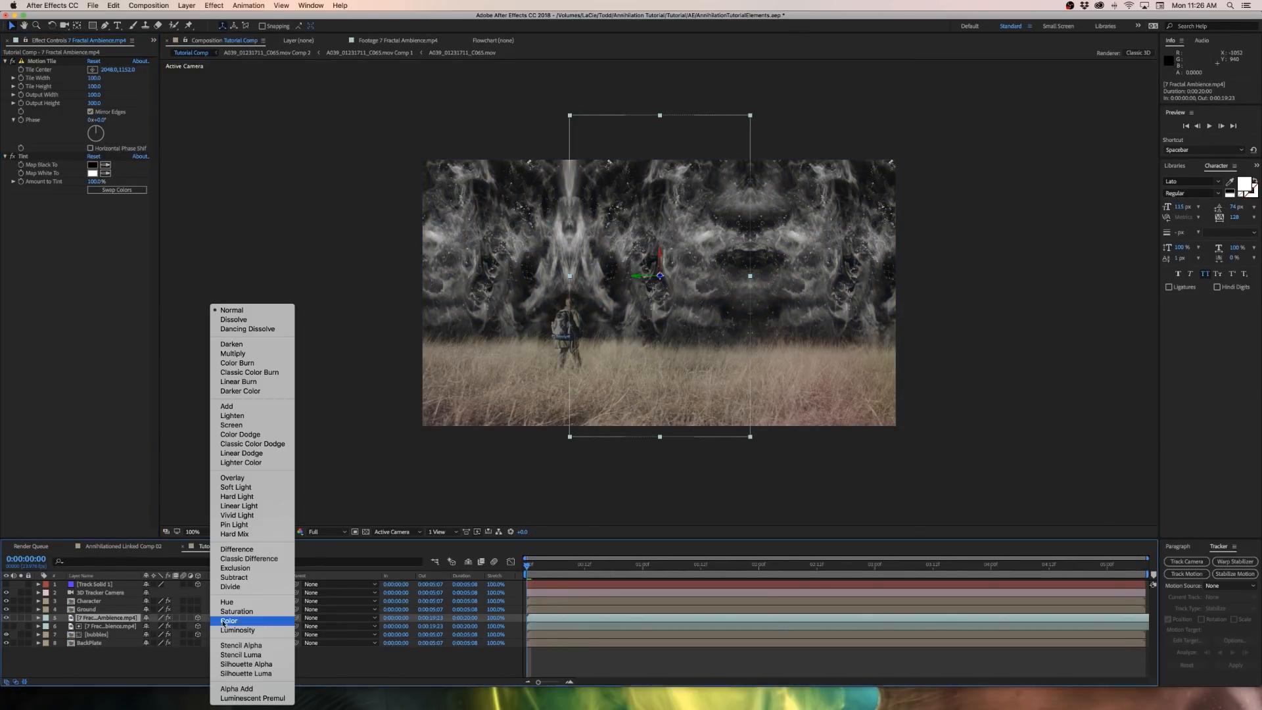
left_click(239, 407)
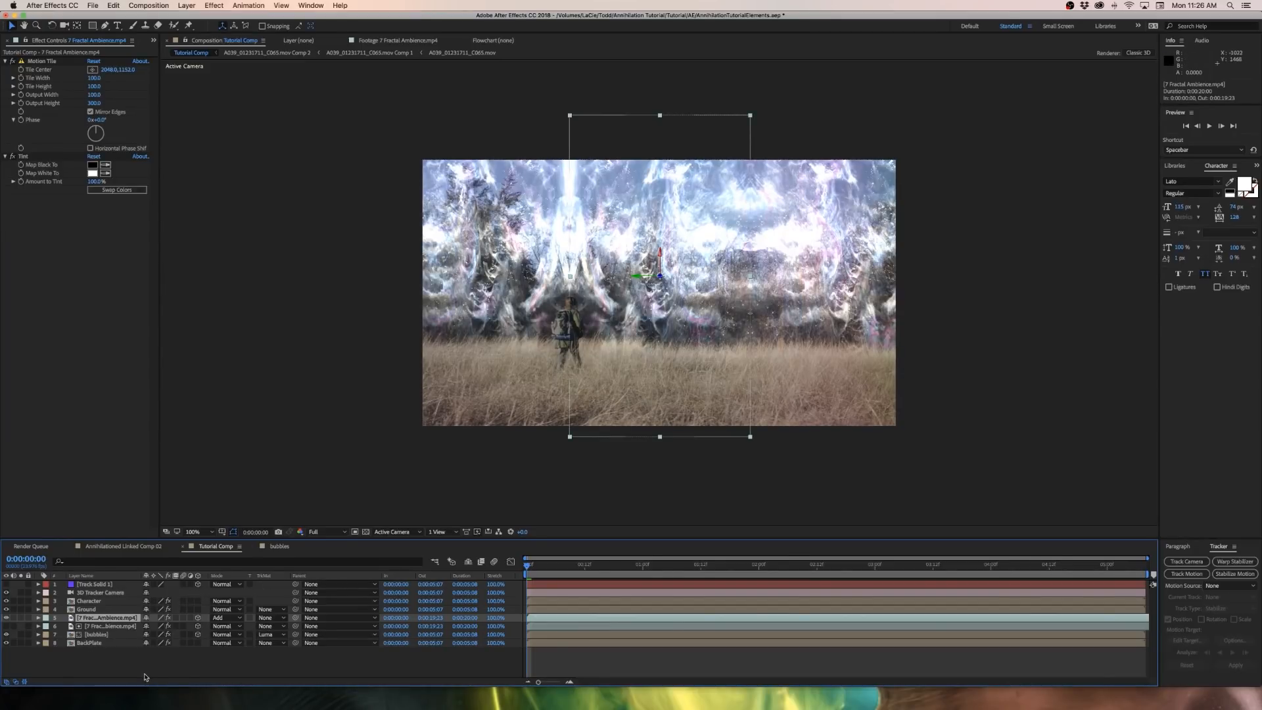
key("t")
left_click(150, 626)
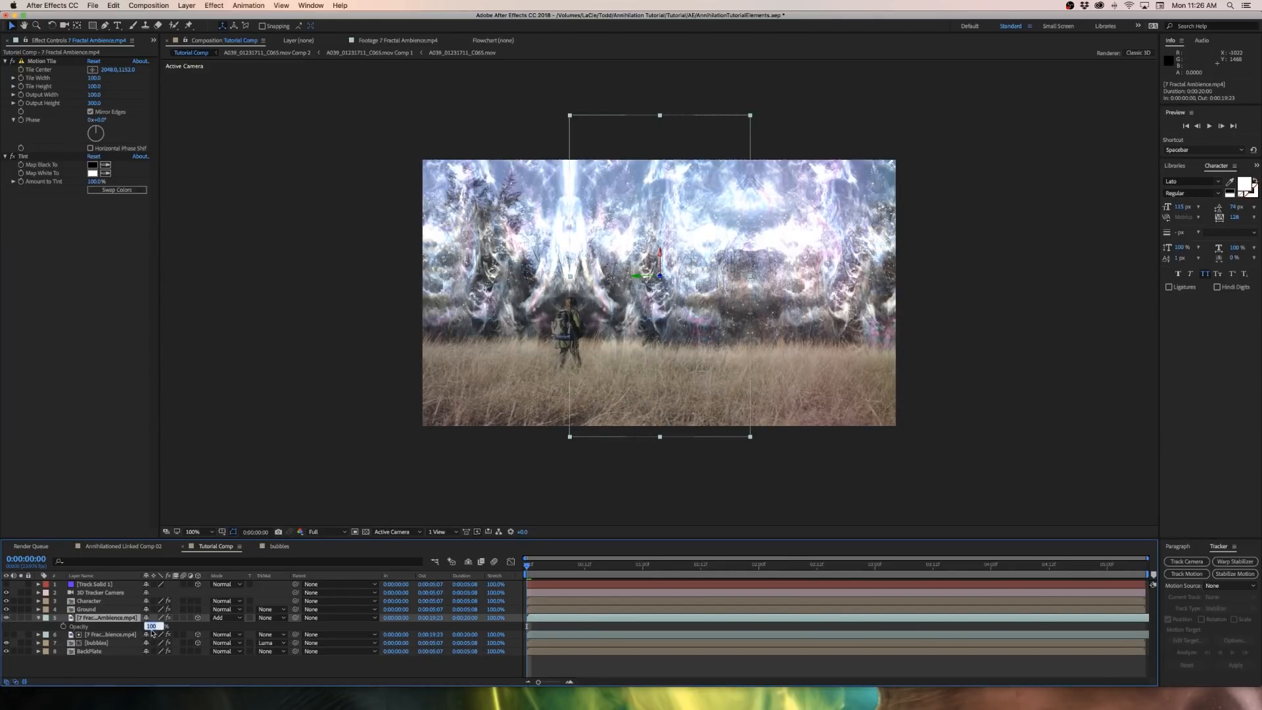
type("50")
key("Return")
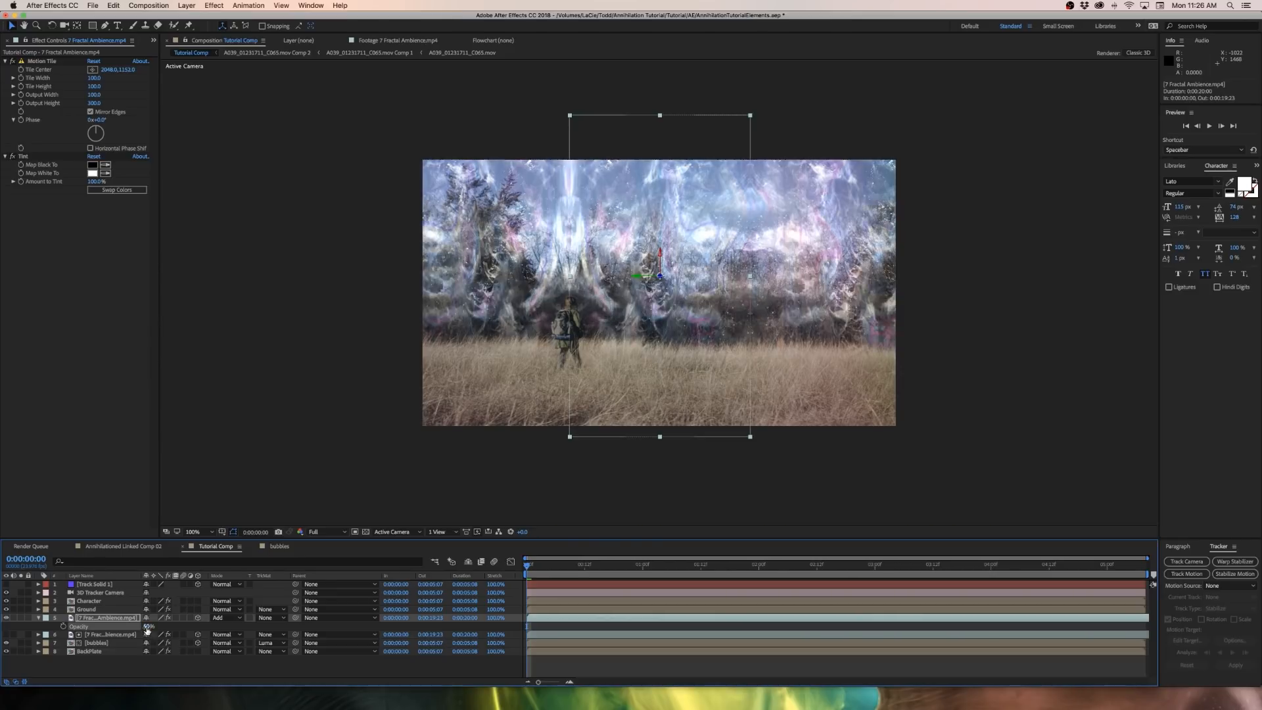
left_click(257, 671)
key("u")
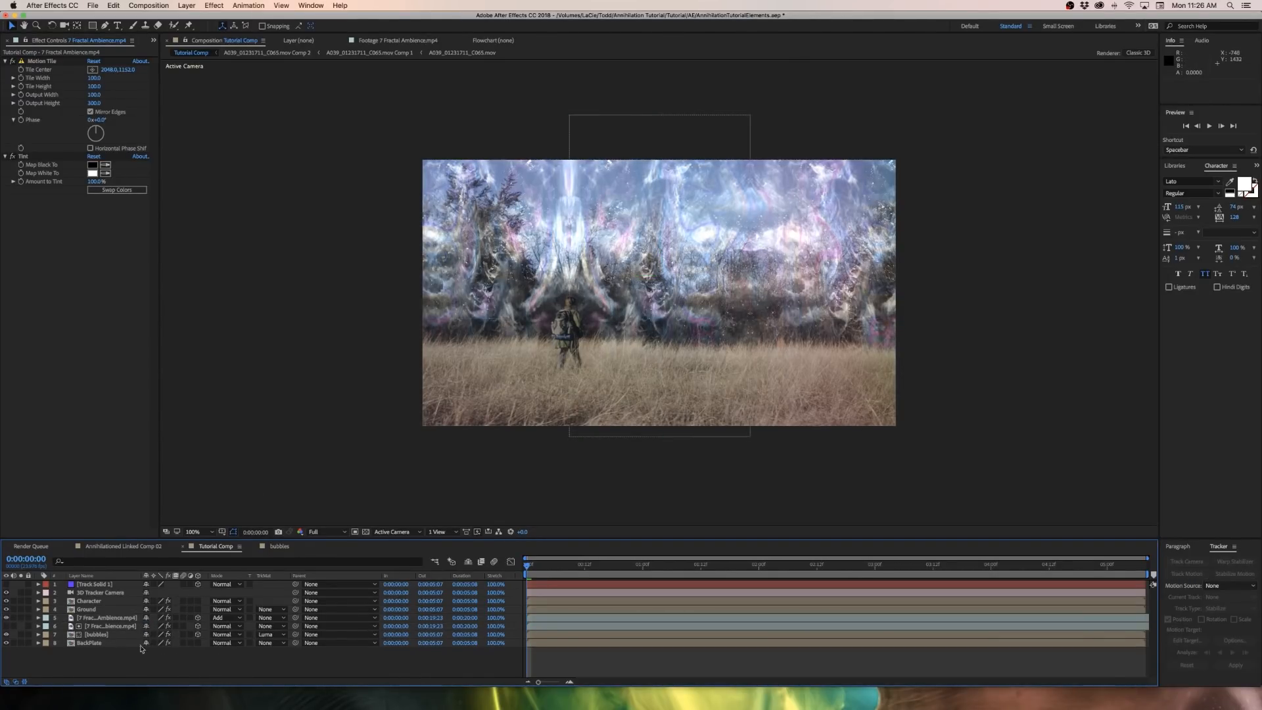
Apply Turbulent Displace to the BackPlate layer and inspect the distortion around the character up close
left_click(85, 643)
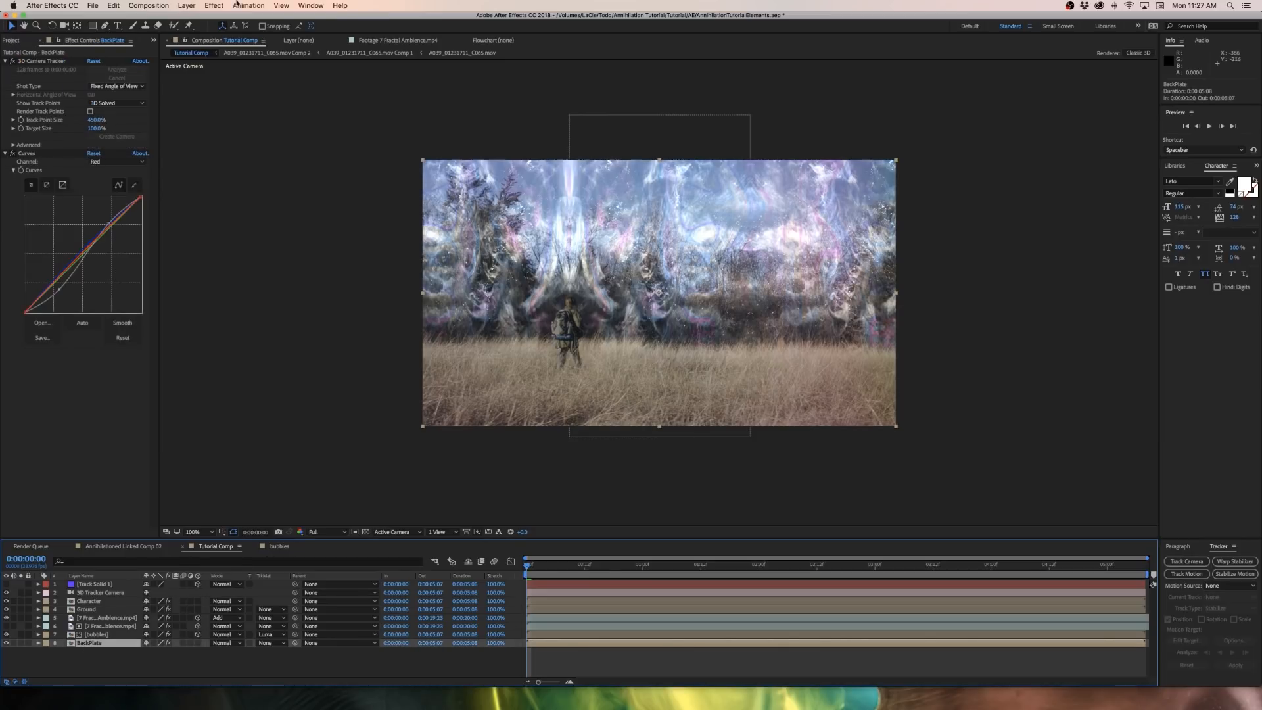
left_click(215, 5)
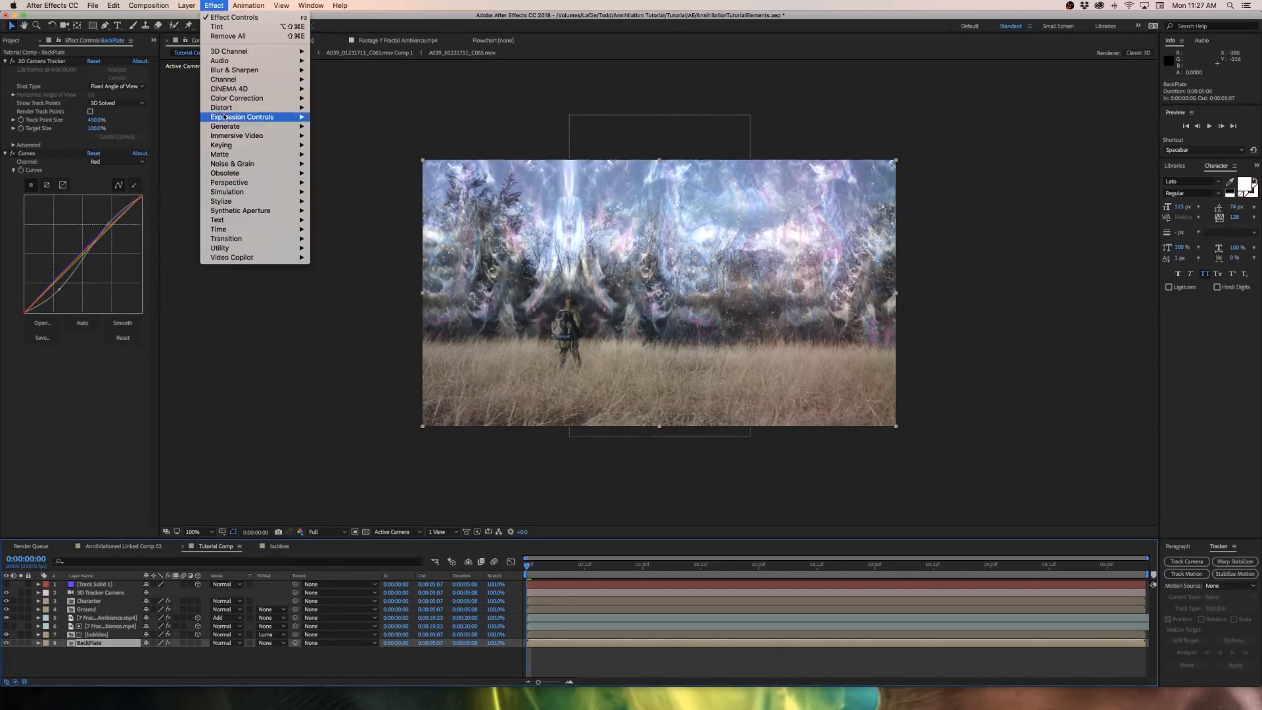
mouse_move(224, 107)
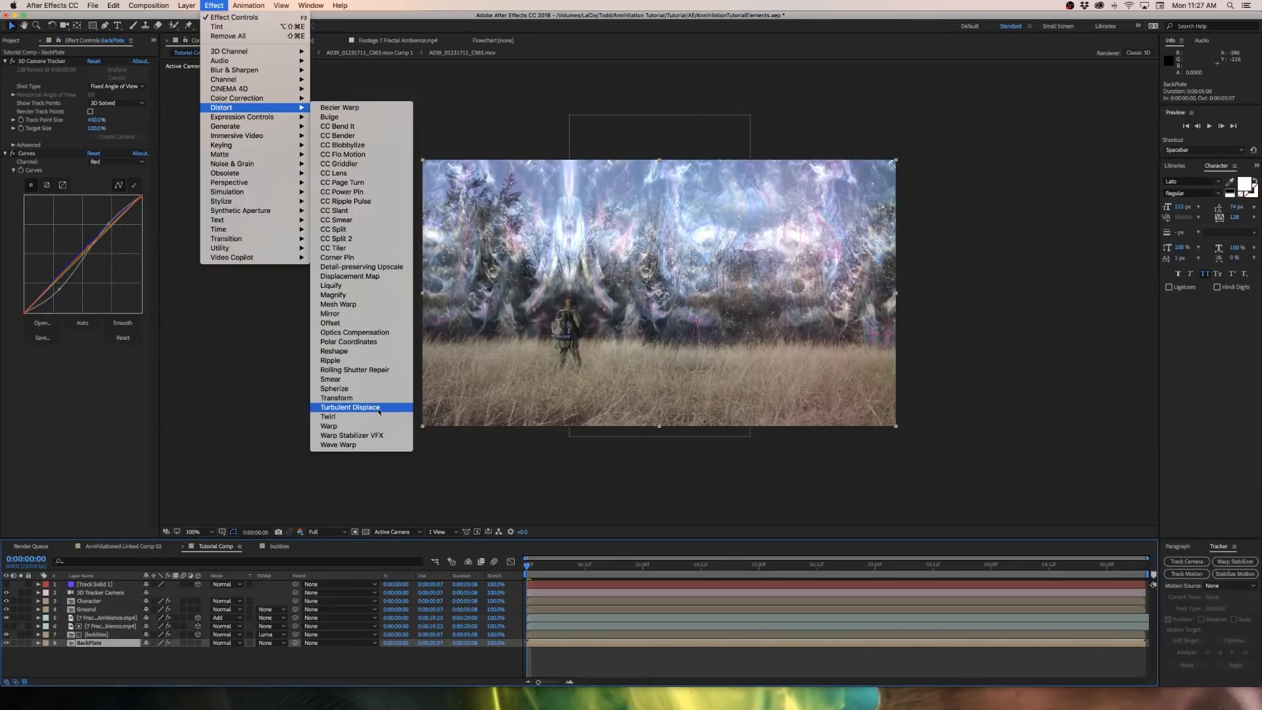
left_click(350, 408)
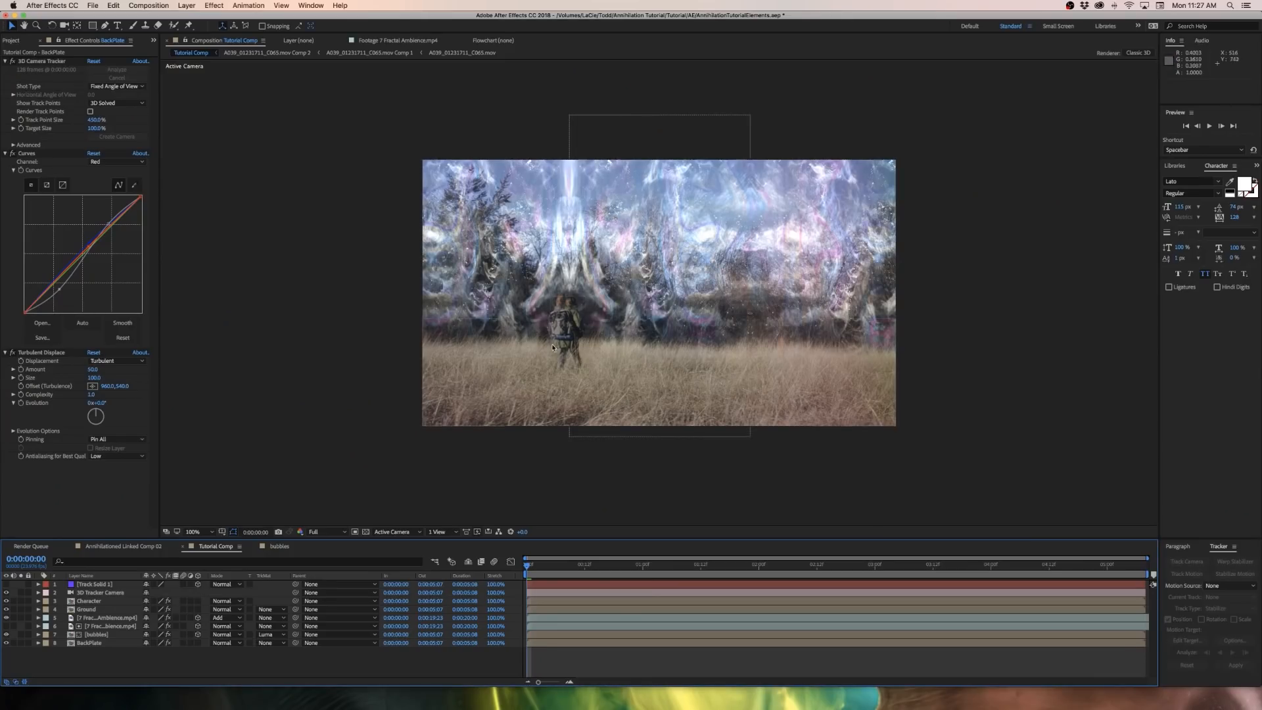
scroll(549, 316, "up", 4)
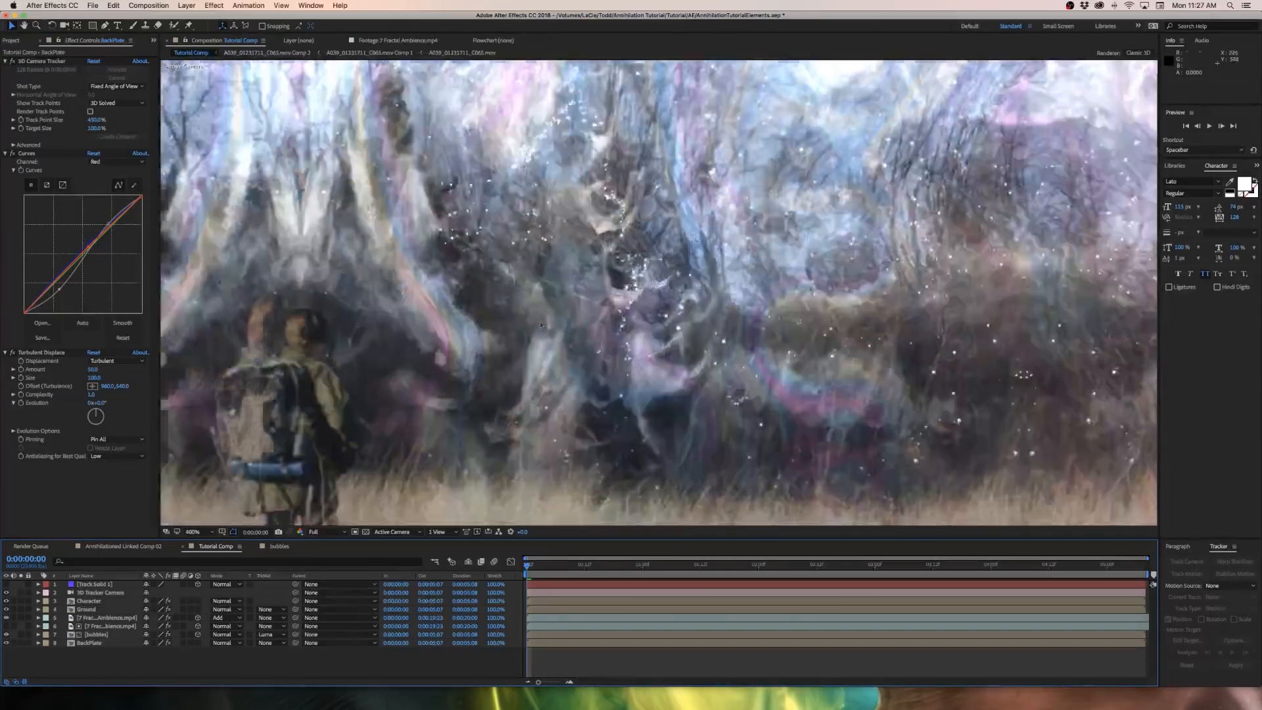
scroll(622, 374, "down", 4)
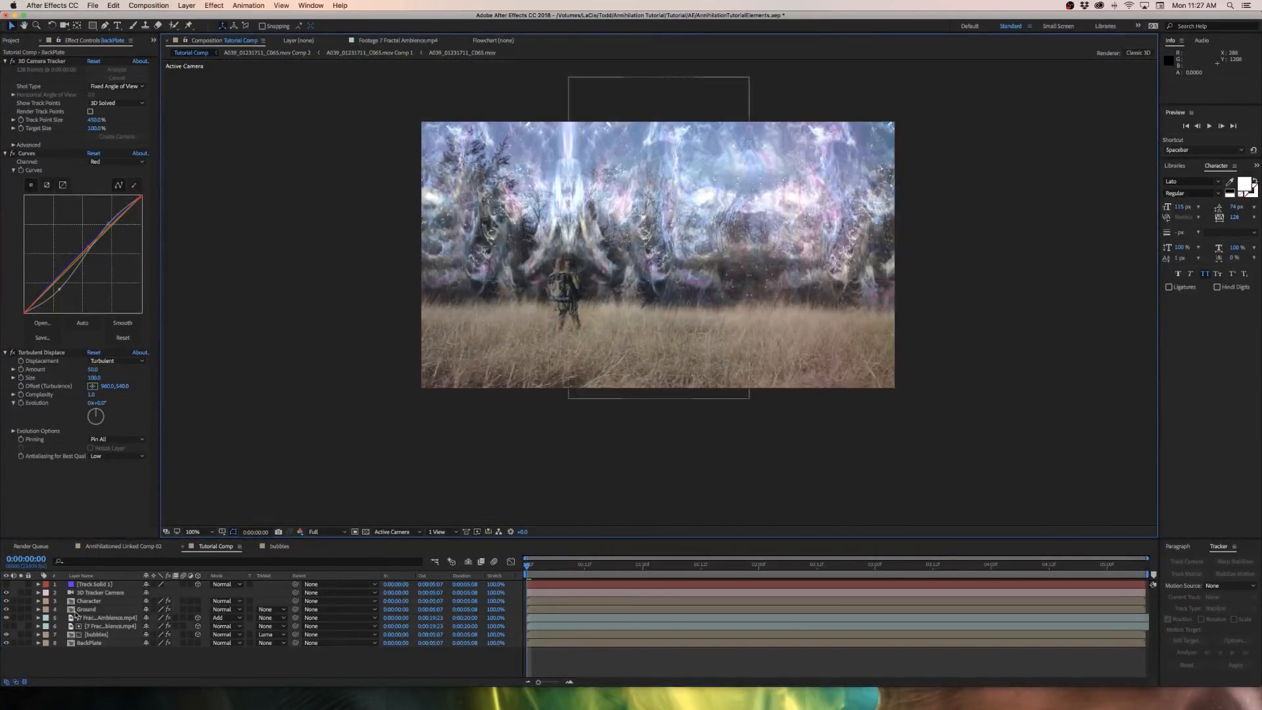
Duplicate the Character layer directly above BackPlate and set BackPlate's track matte to Alpha Inverted Matte "Character 2"
left_click(88, 601)
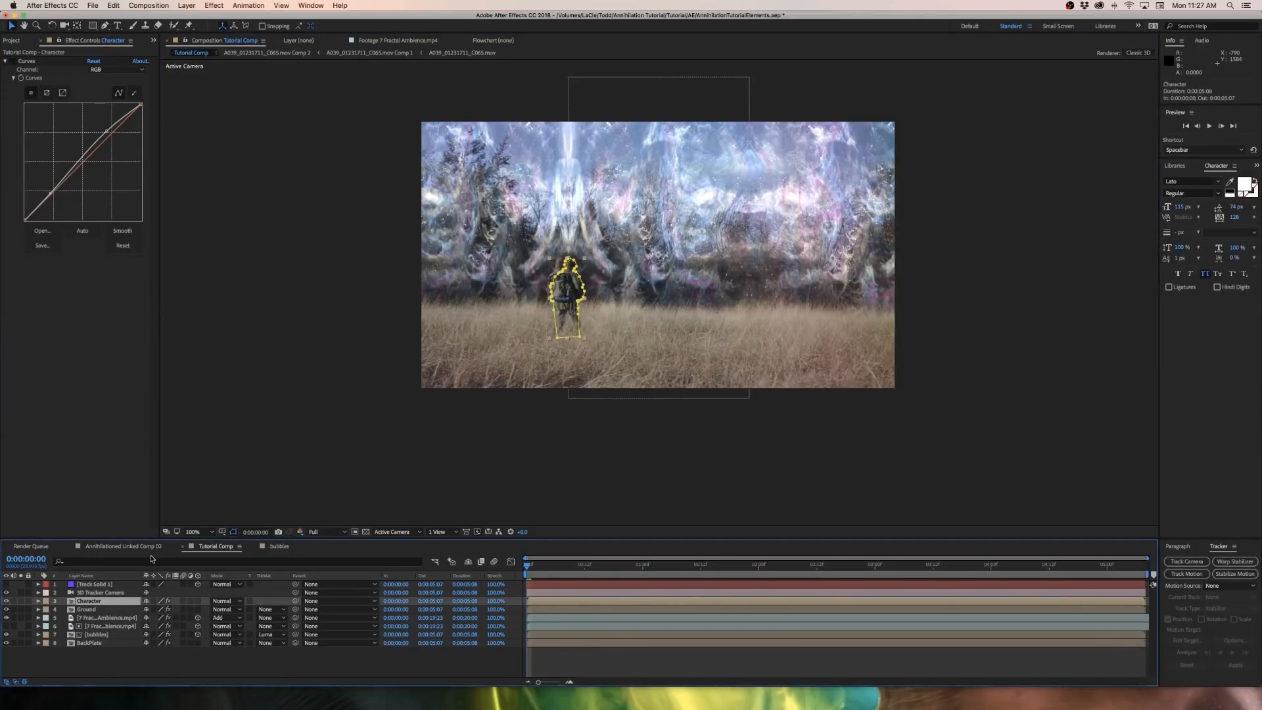
key("super+d")
left_click_drag(89, 601, 96, 650)
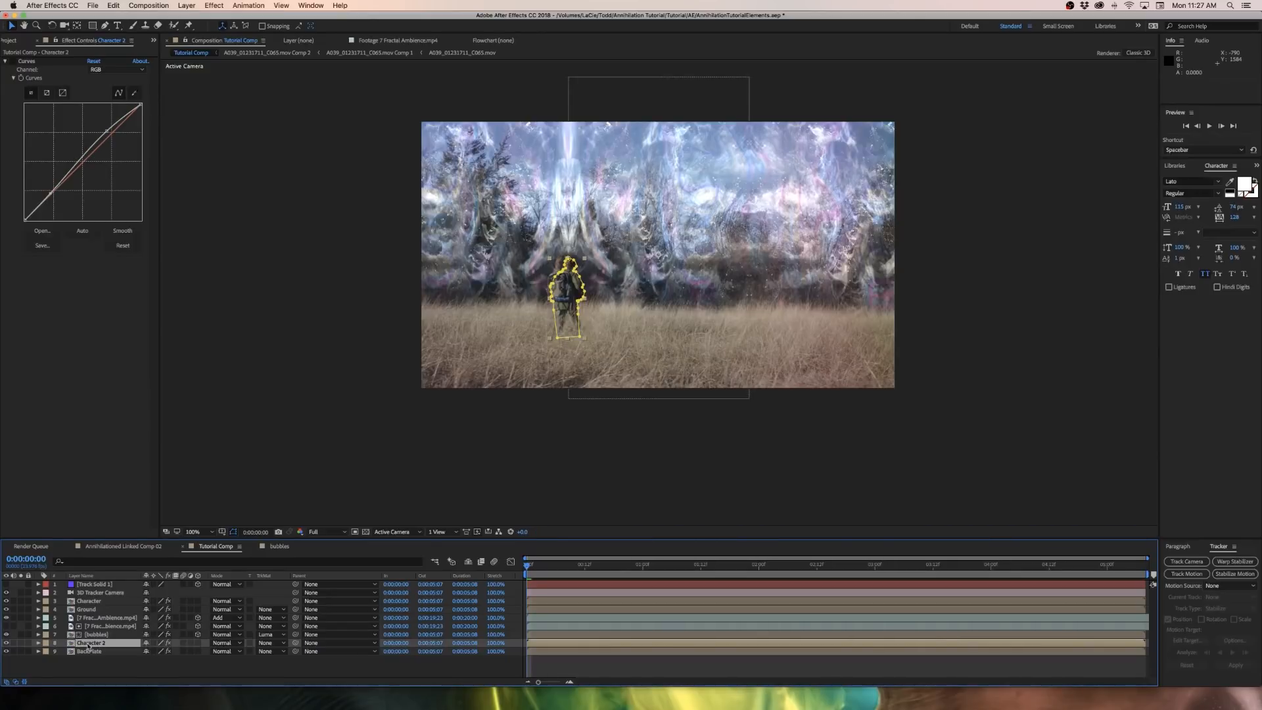
left_click(91, 652)
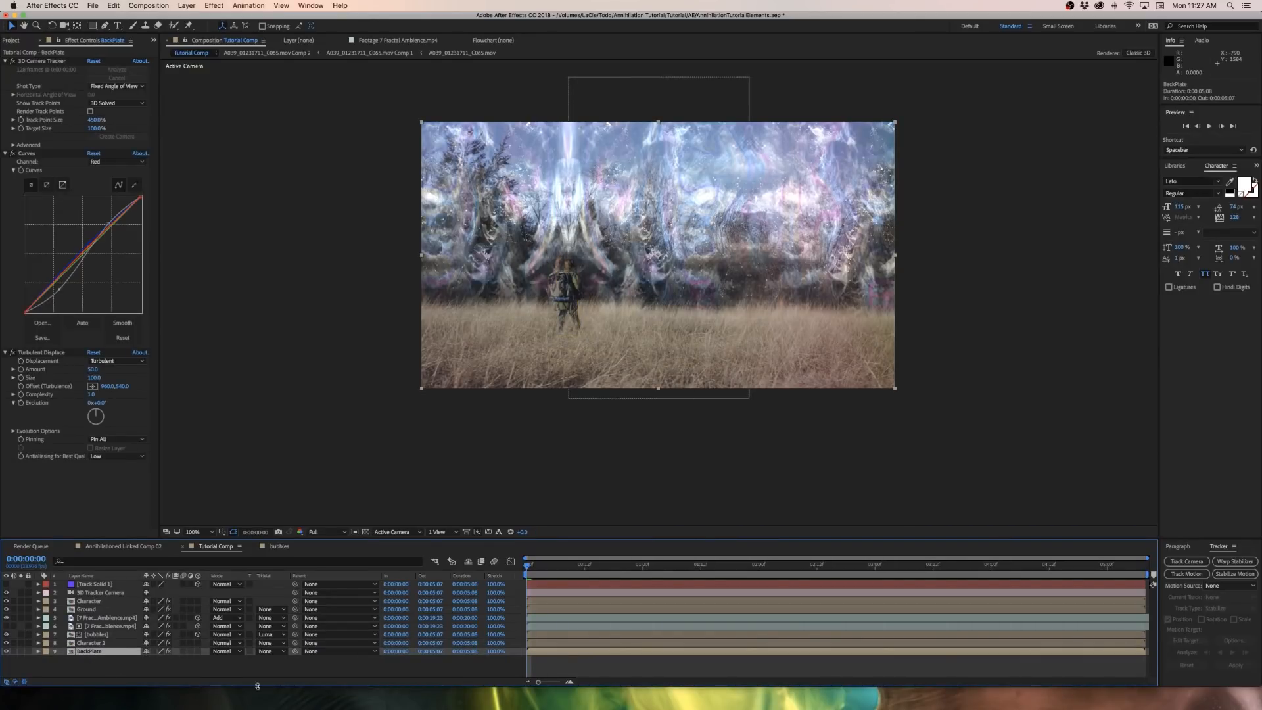
left_click(270, 651)
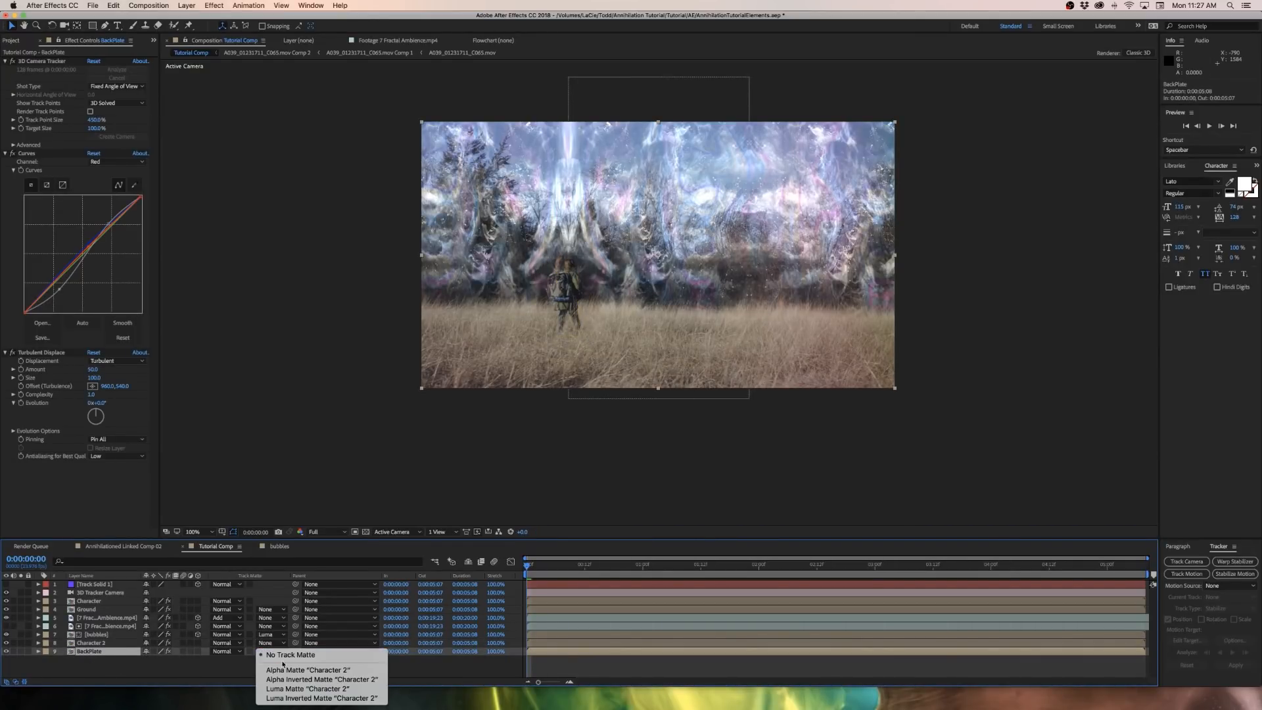
left_click(280, 681)
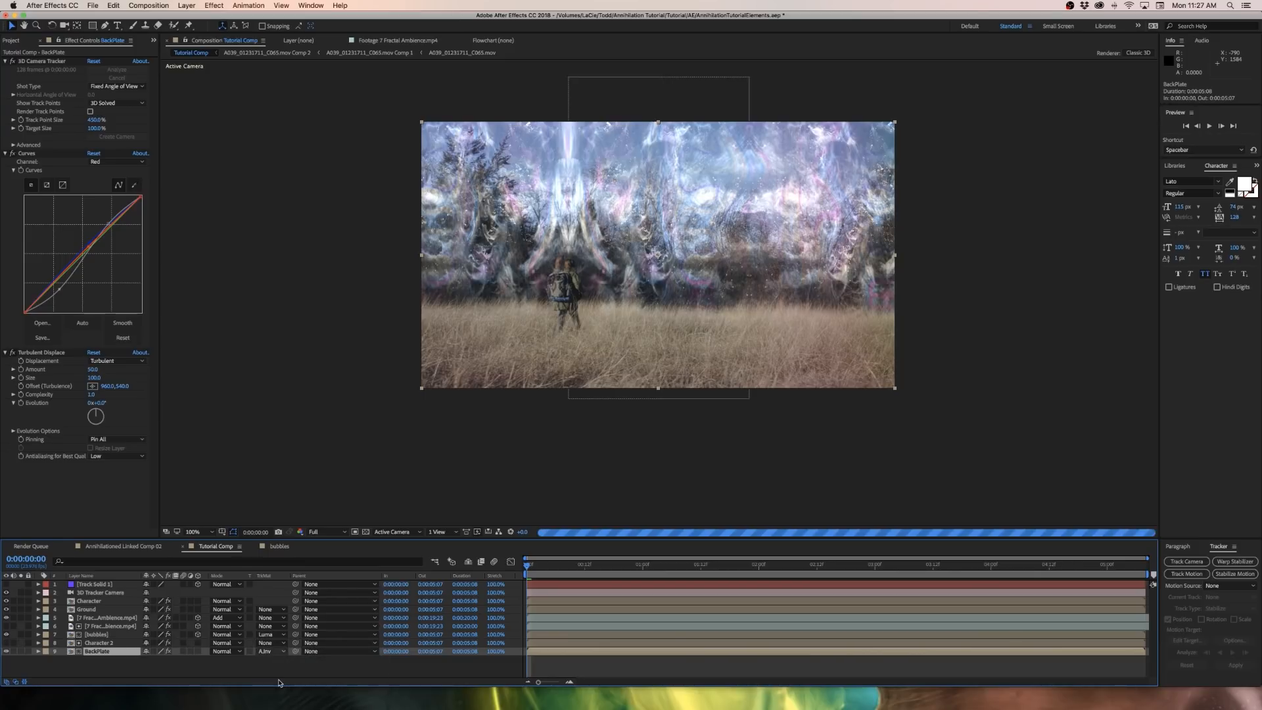
Check the BackPlate cutout in isolation and increase the Mask Expansion on Character 2's mask to widen the cutout
left_click(21, 652)
left_click(22, 651)
left_click(22, 652)
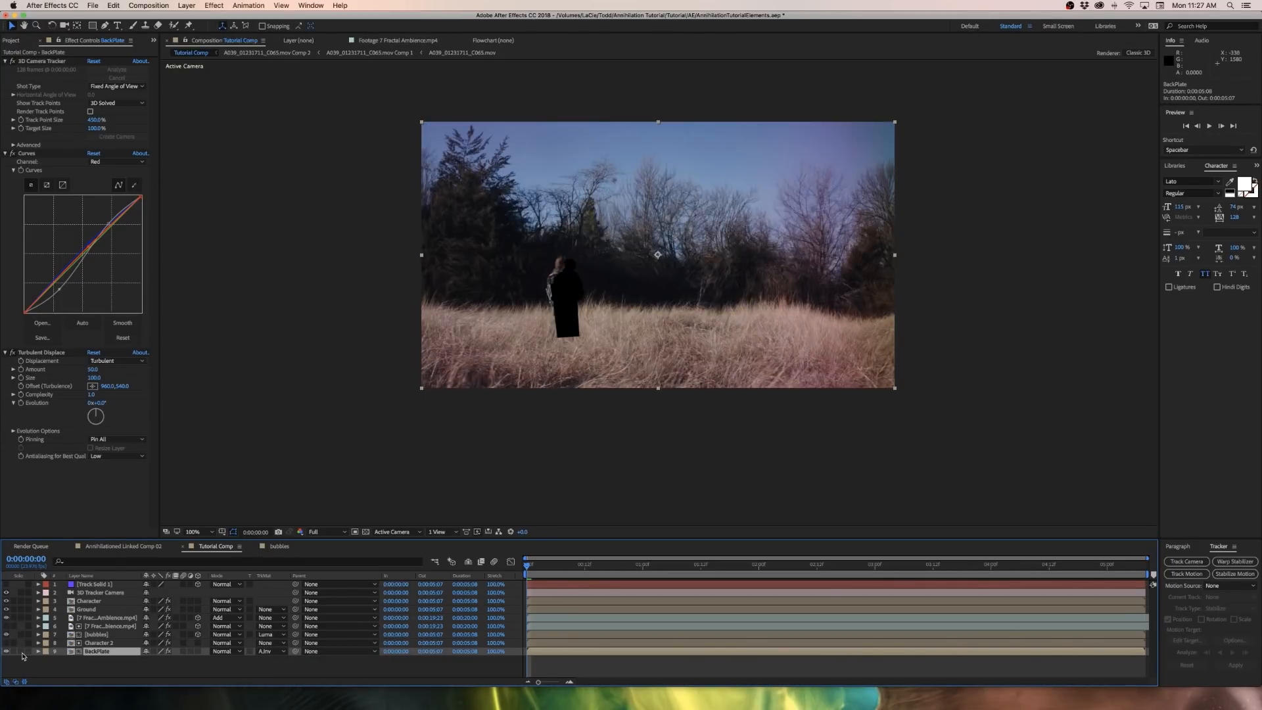
left_click(22, 652)
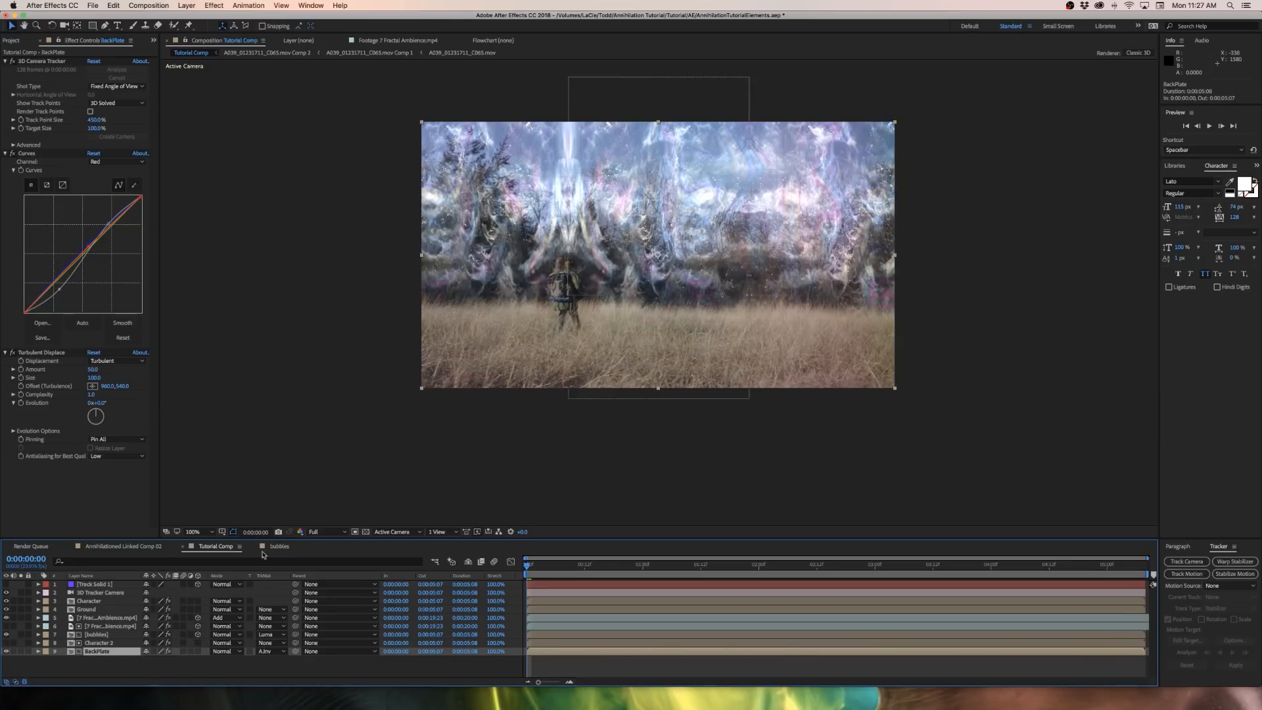
left_click(100, 644)
key("m")
key("m")
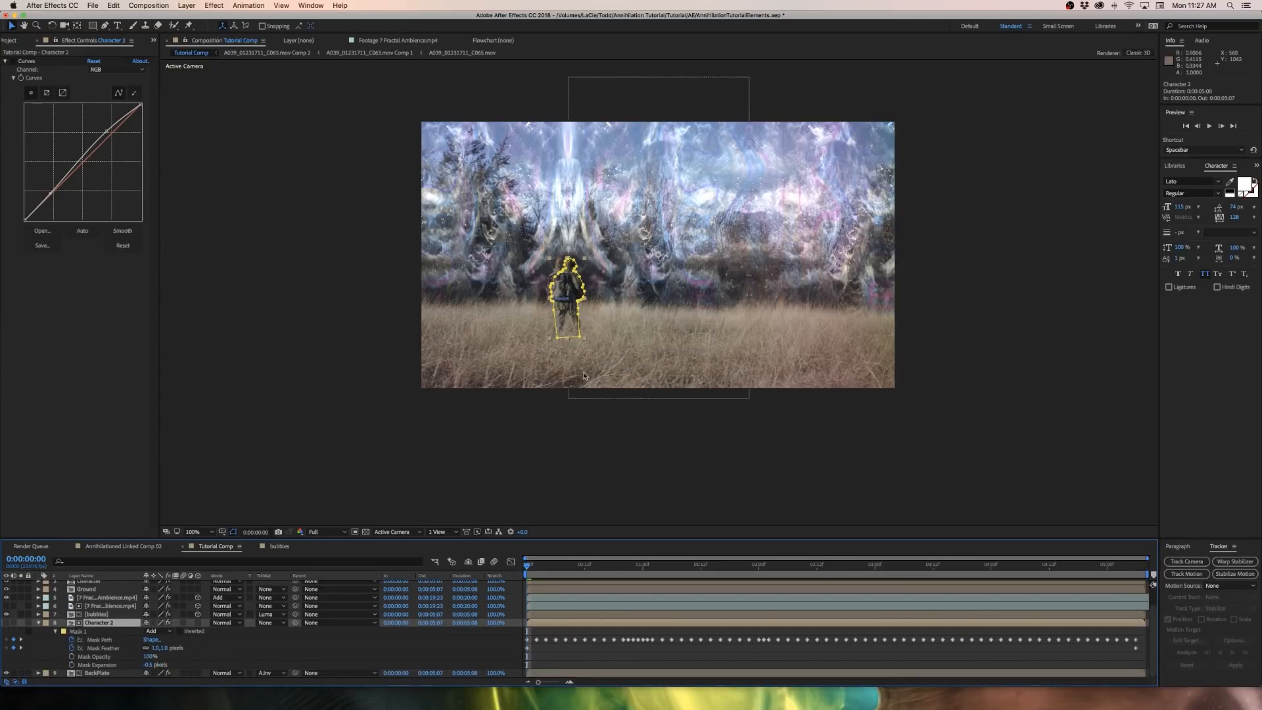
left_click_drag(149, 664, 275, 669)
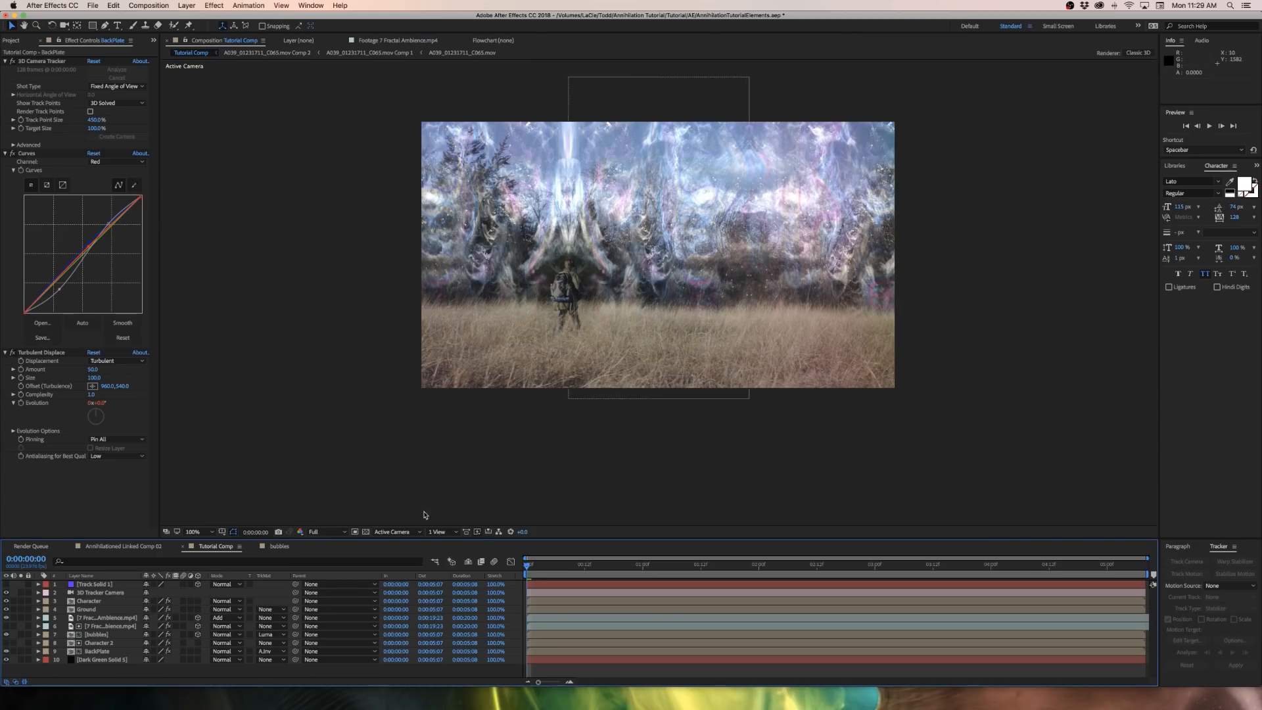
Fit the composition in the viewer, add a new adjustment layer and apply the Glow effect to it
left_click(205, 531)
left_click(209, 548)
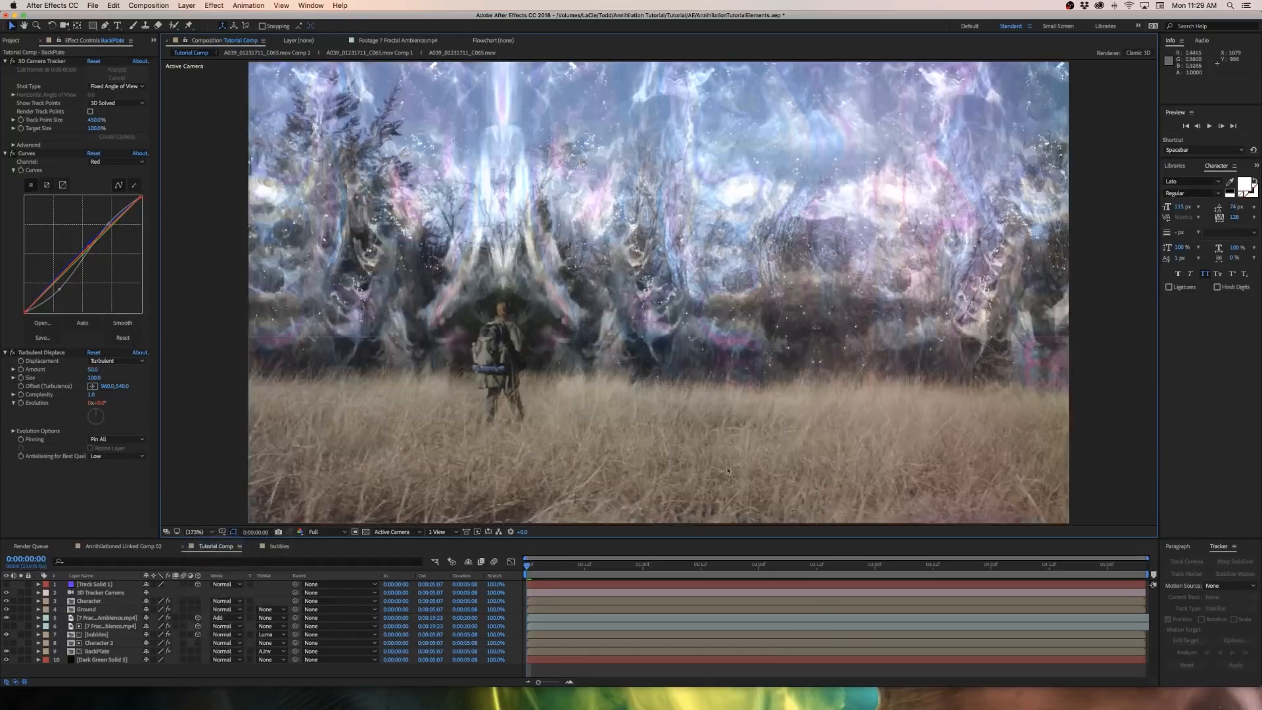
right_click(84, 675)
mouse_move(132, 599)
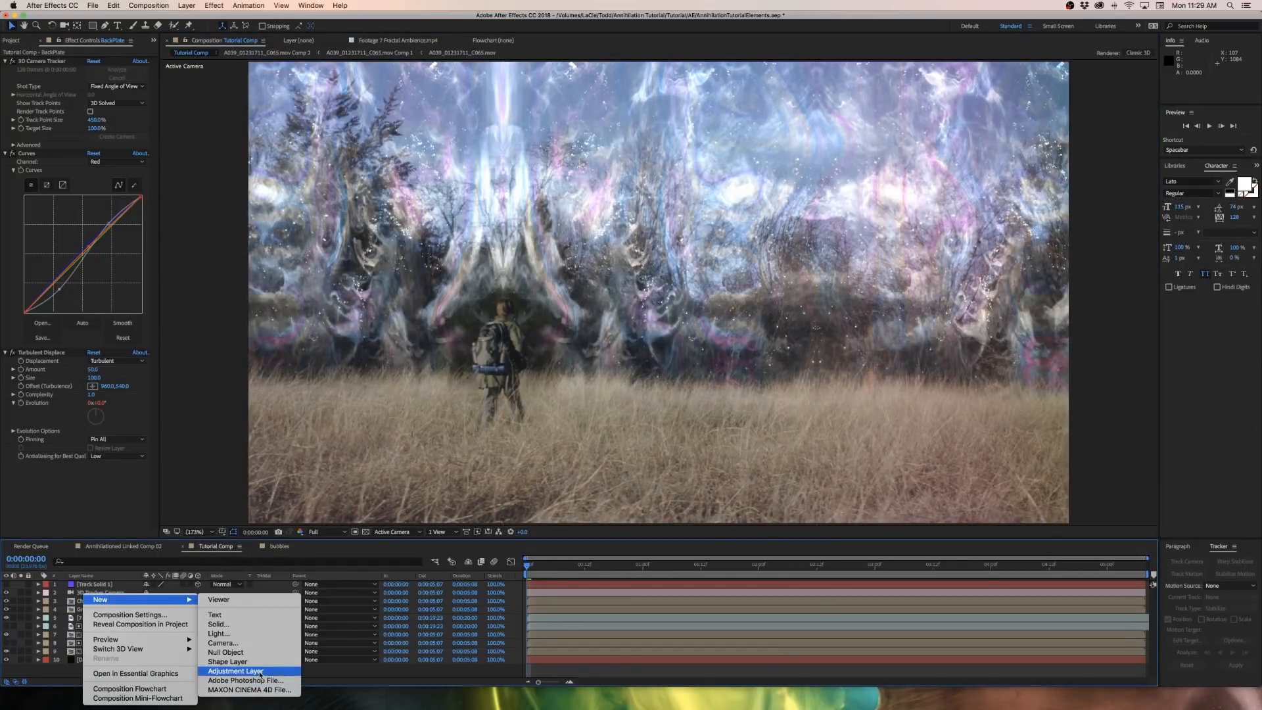
left_click(235, 671)
left_click(214, 5)
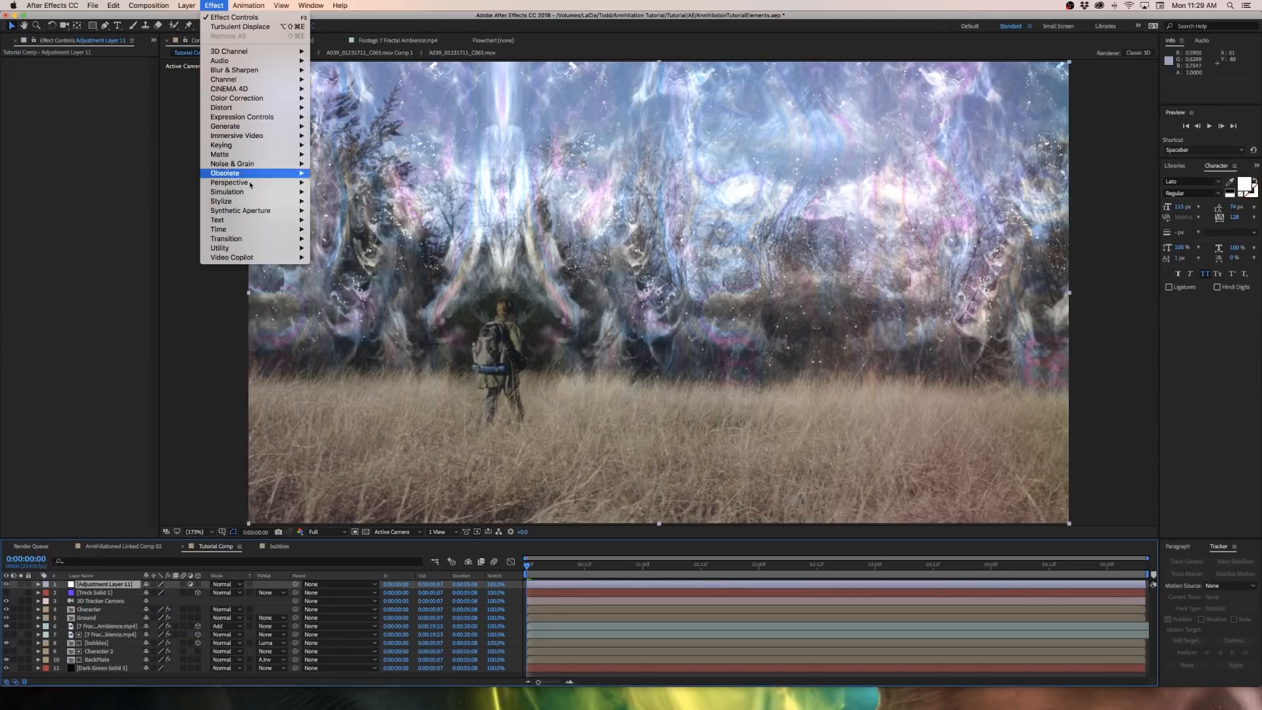
mouse_move(244, 202)
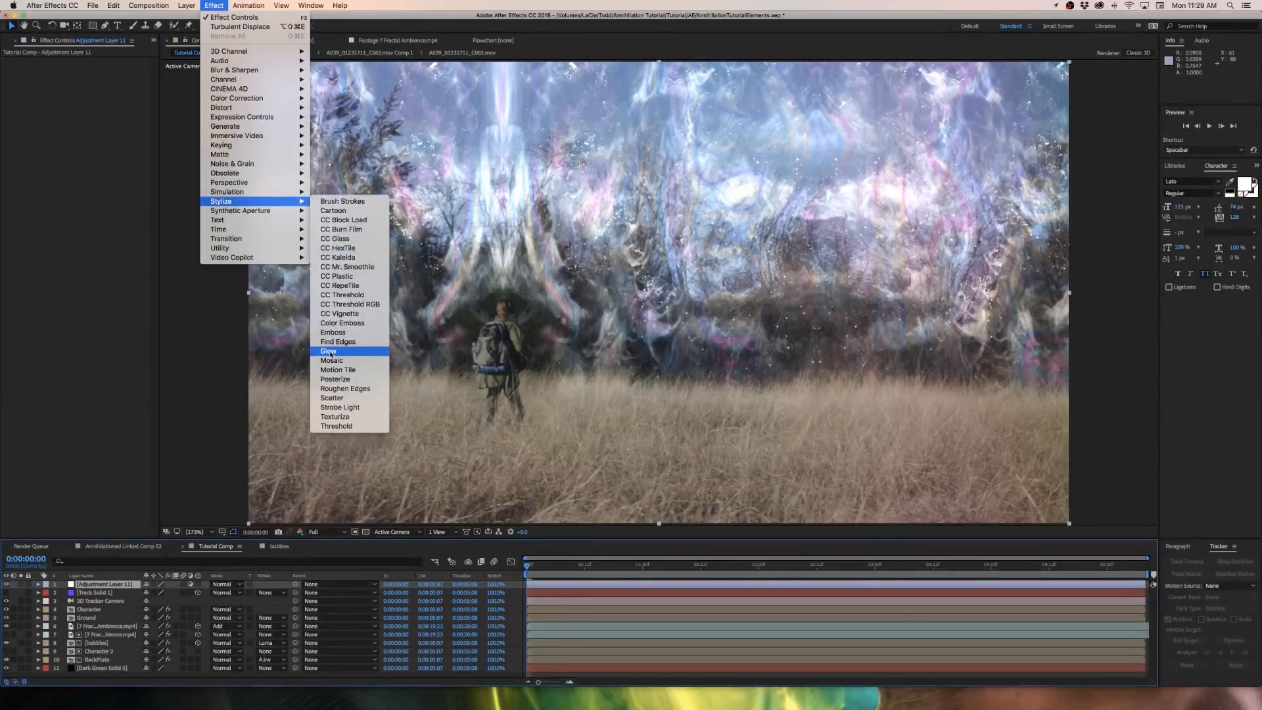
left_click(358, 351)
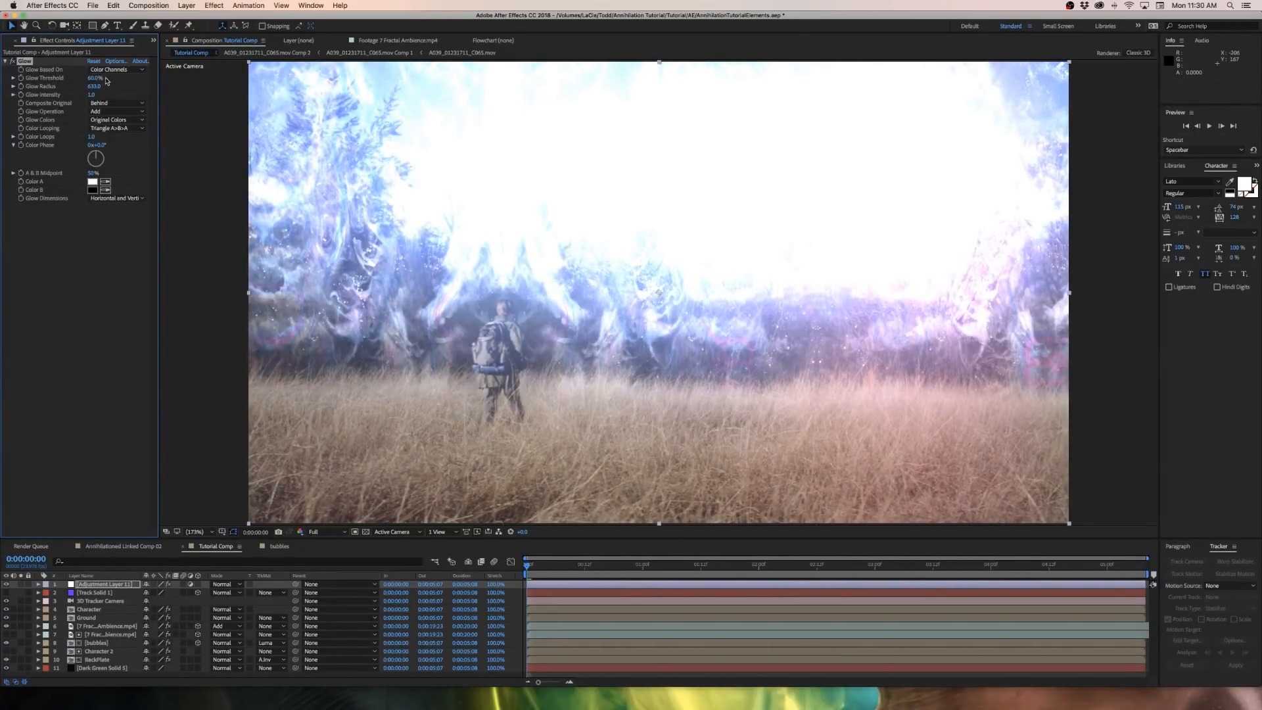
Raise the Glow Threshold to about 85% and the Glow Radius to about 700, and compare the image with and without Glow
left_click_drag(100, 87, 126, 86)
left_click(91, 334)
left_click(13, 61)
left_click(13, 61)
left_click(13, 62)
left_click(13, 61)
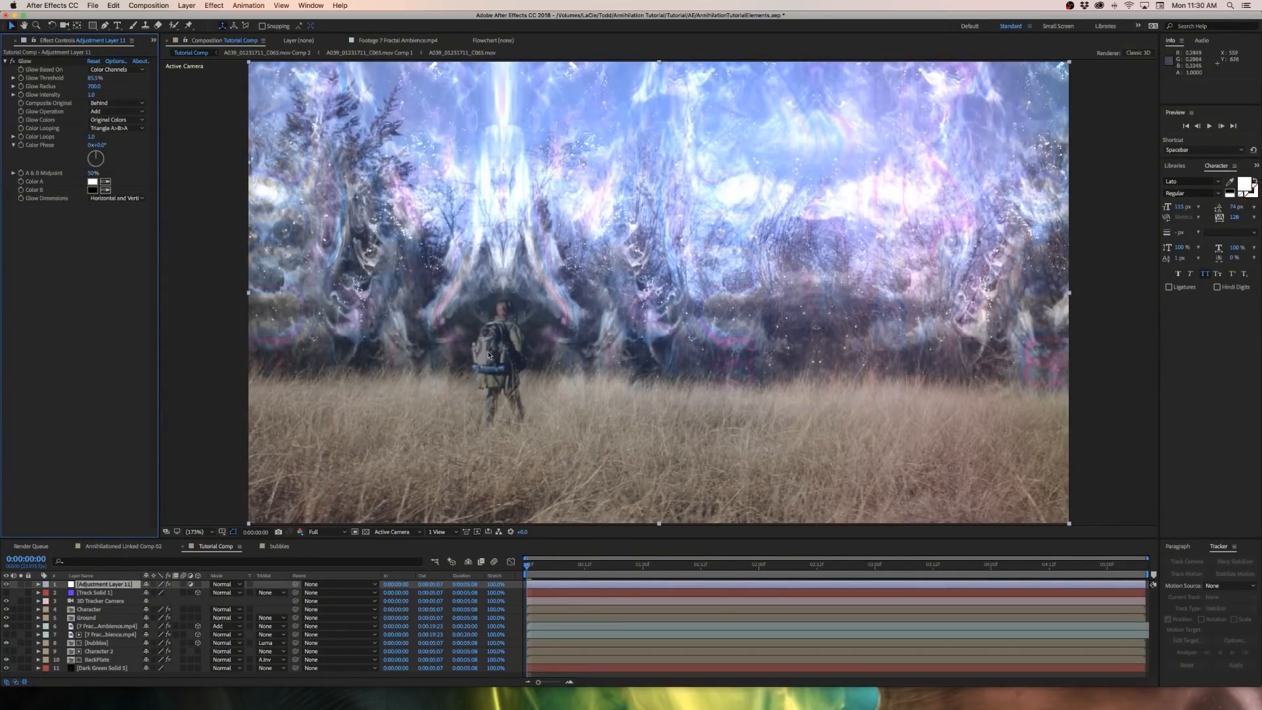
left_click(13, 62)
left_click(13, 61)
Add a second adjustment layer with Curves and shape its RGB curve into a gentle S for more contrast
left_click(15, 595)
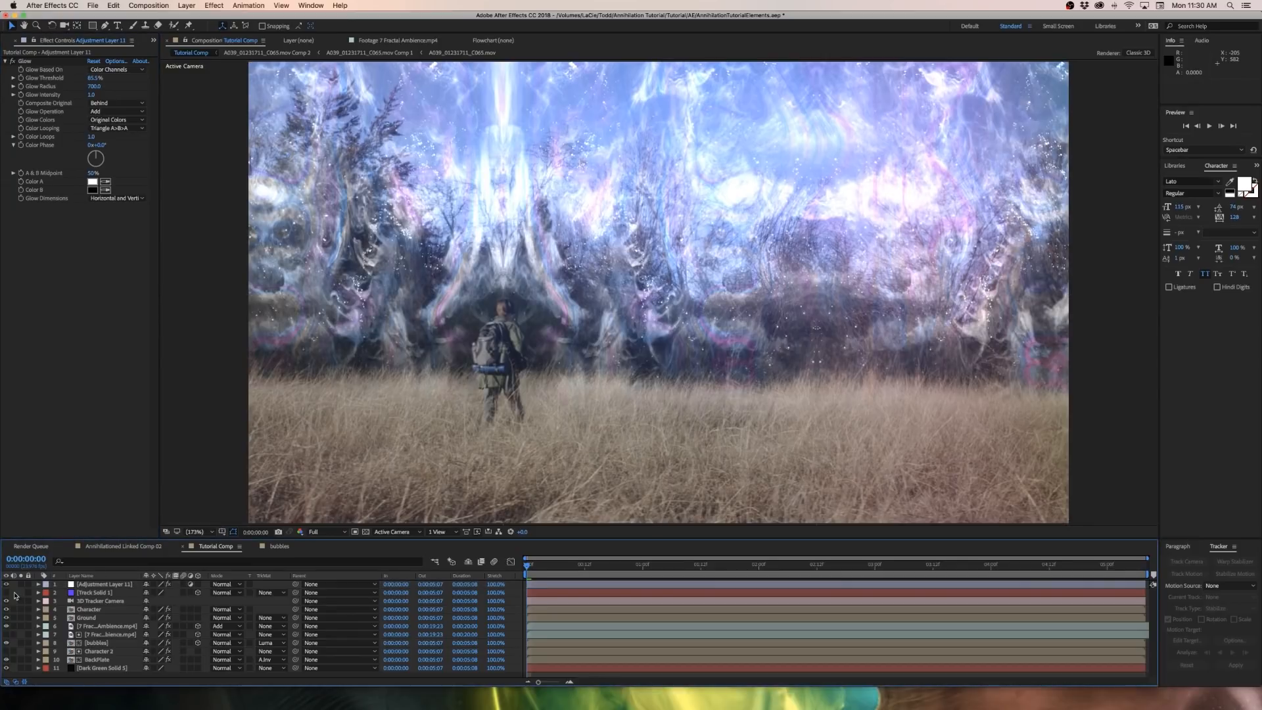
right_click(15, 595)
mouse_move(33, 600)
left_click(168, 670)
left_click(214, 5)
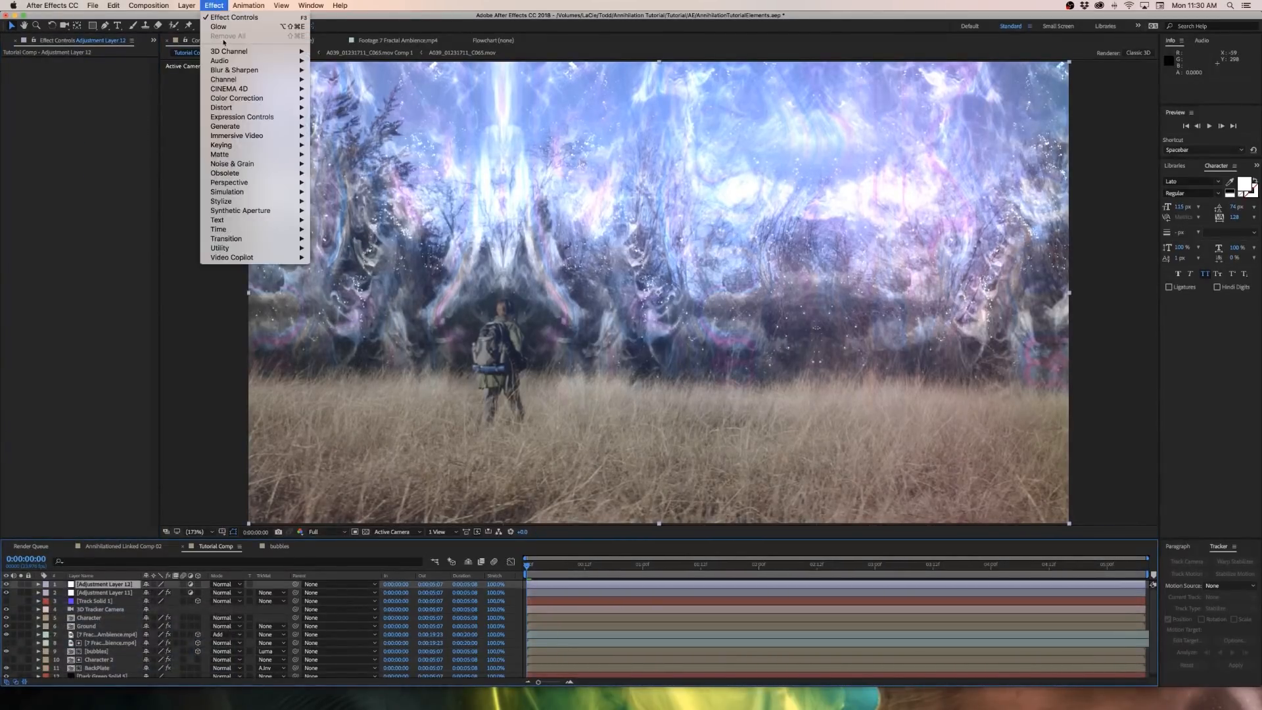
mouse_move(236, 98)
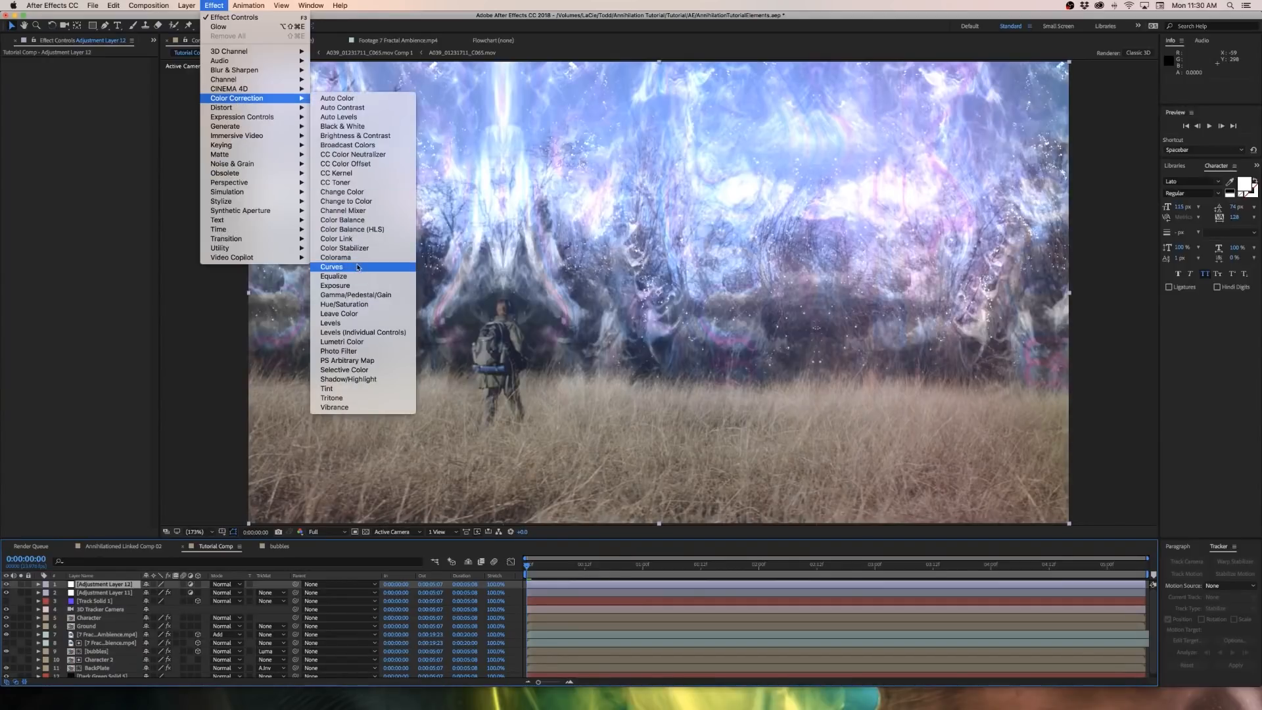
left_click(359, 267)
left_click(52, 196)
left_click_drag(117, 130, 114, 127)
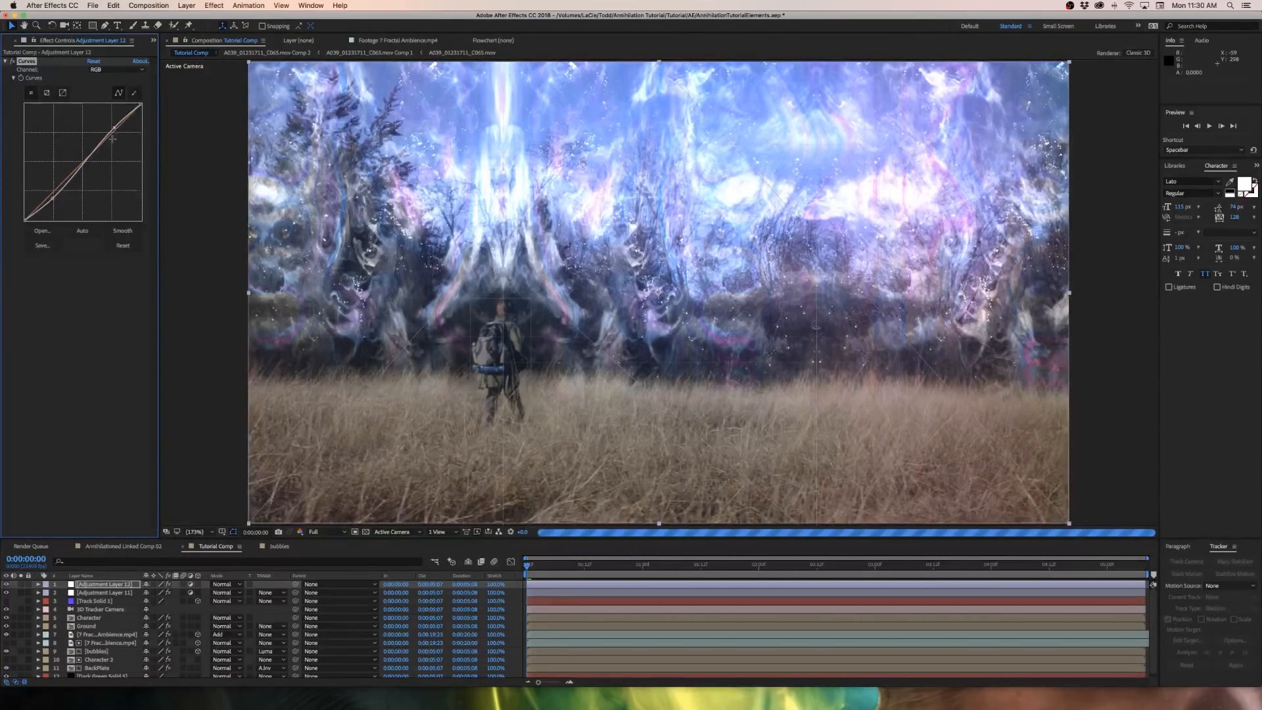